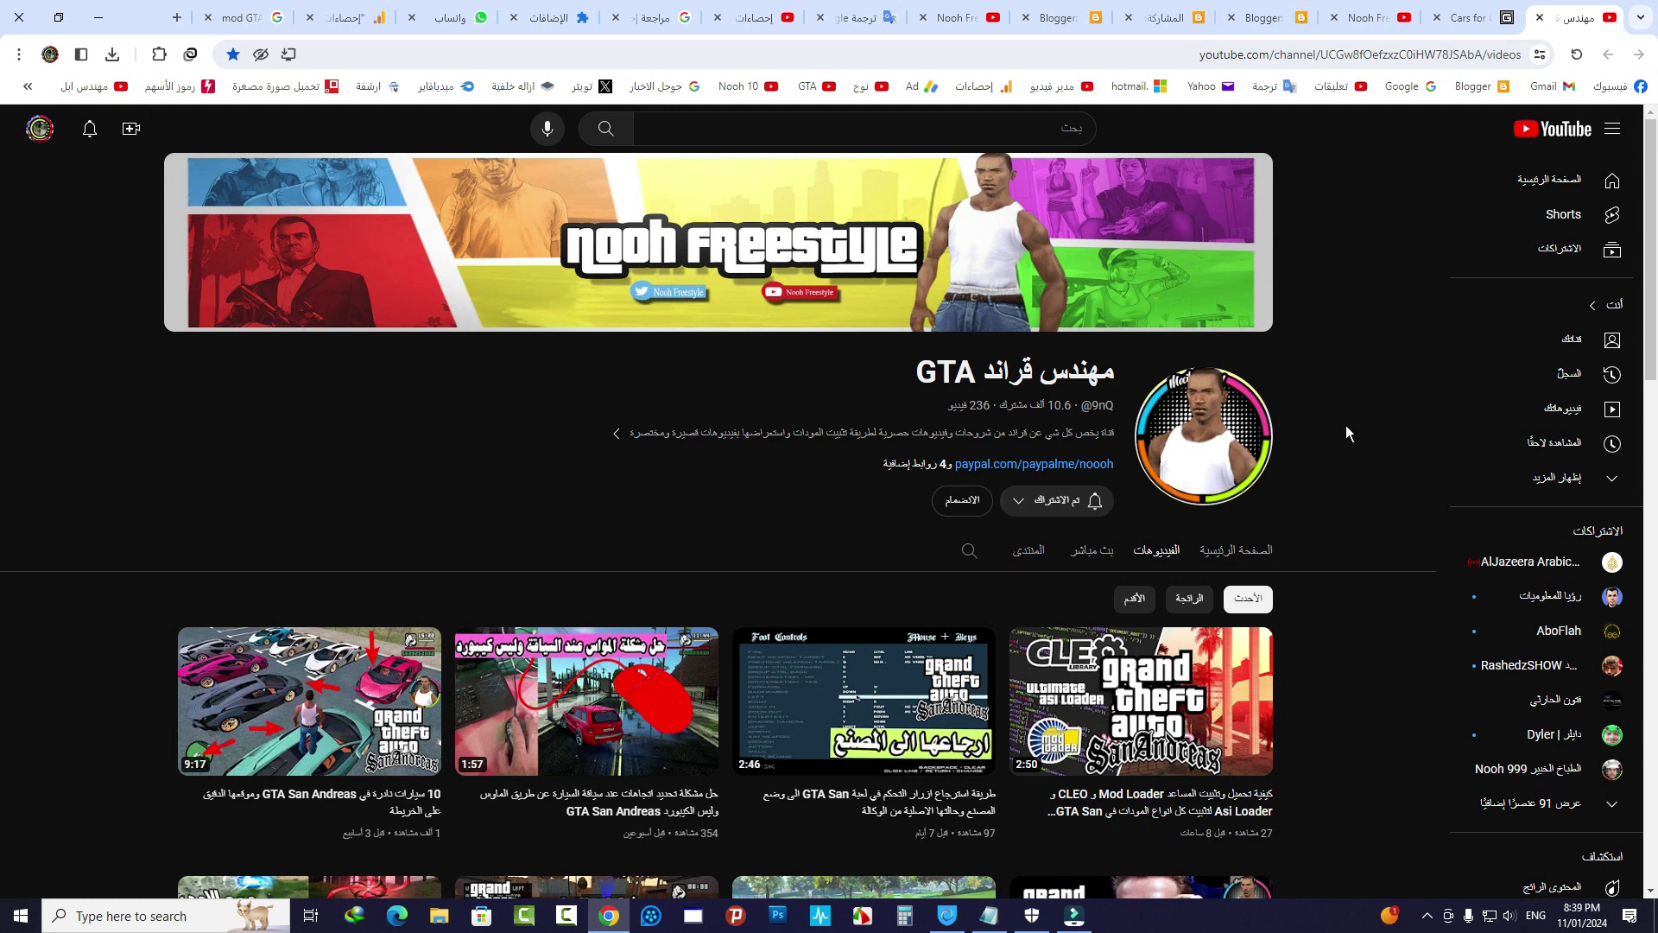
Look through the San Andreas cars listing on the GTAinside site, down to its page navigation.
key(ctrl+Tab)
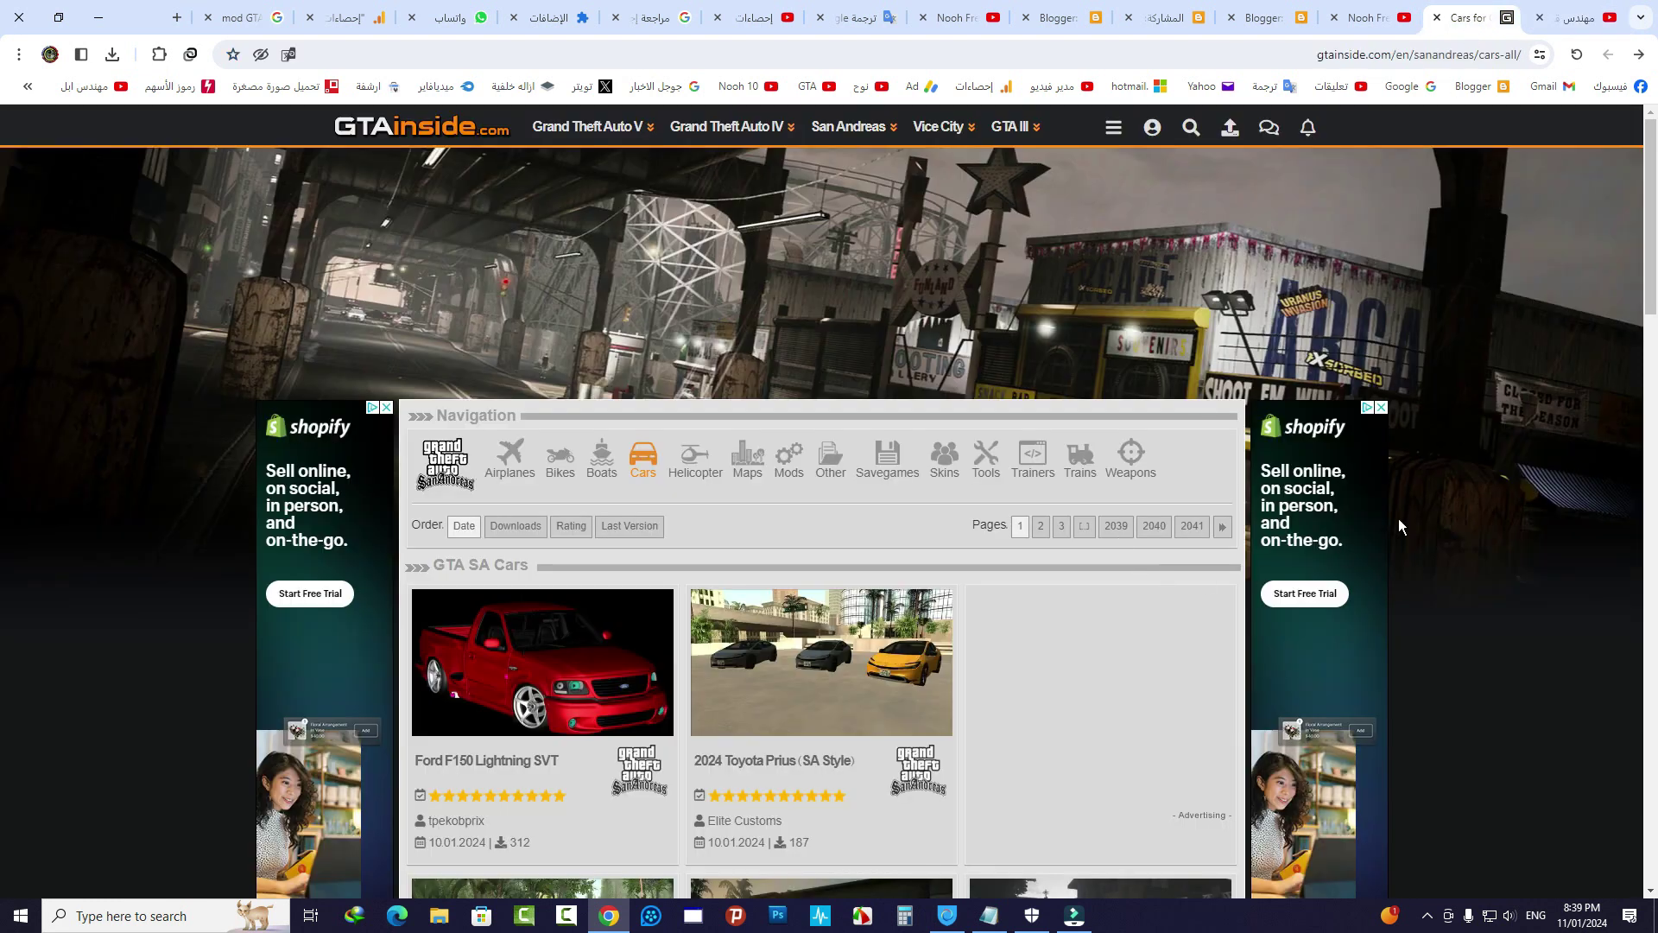
scroll(1506, 401, down, 2)
scroll(1506, 401, up, 2)
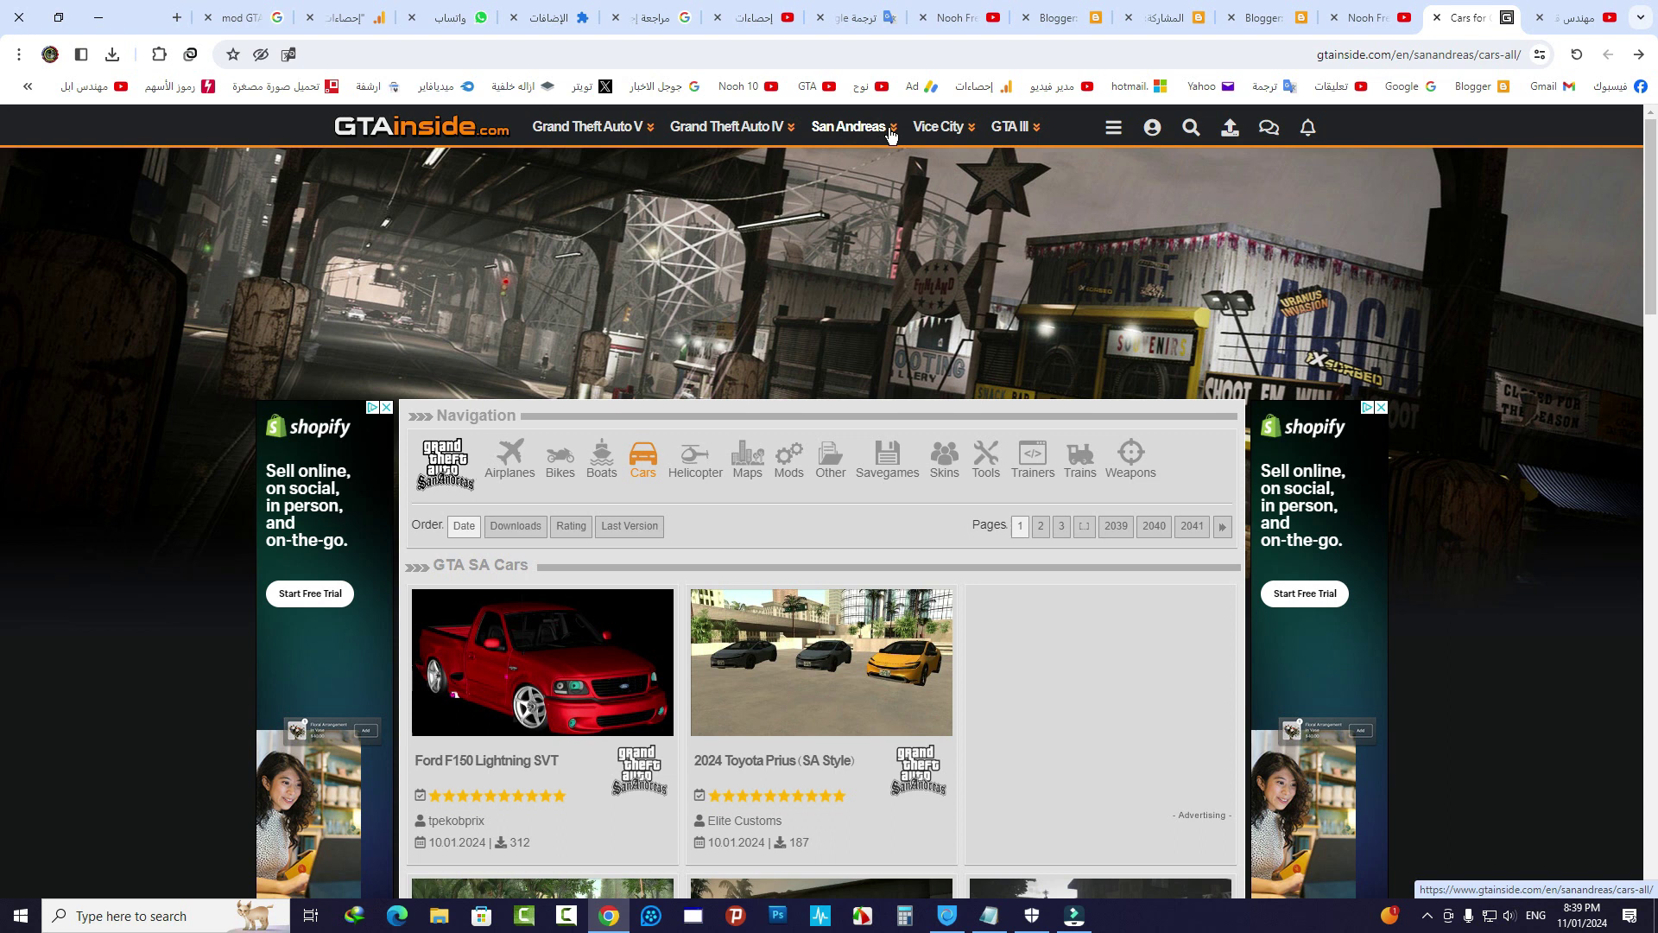
mouse_move(895, 132)
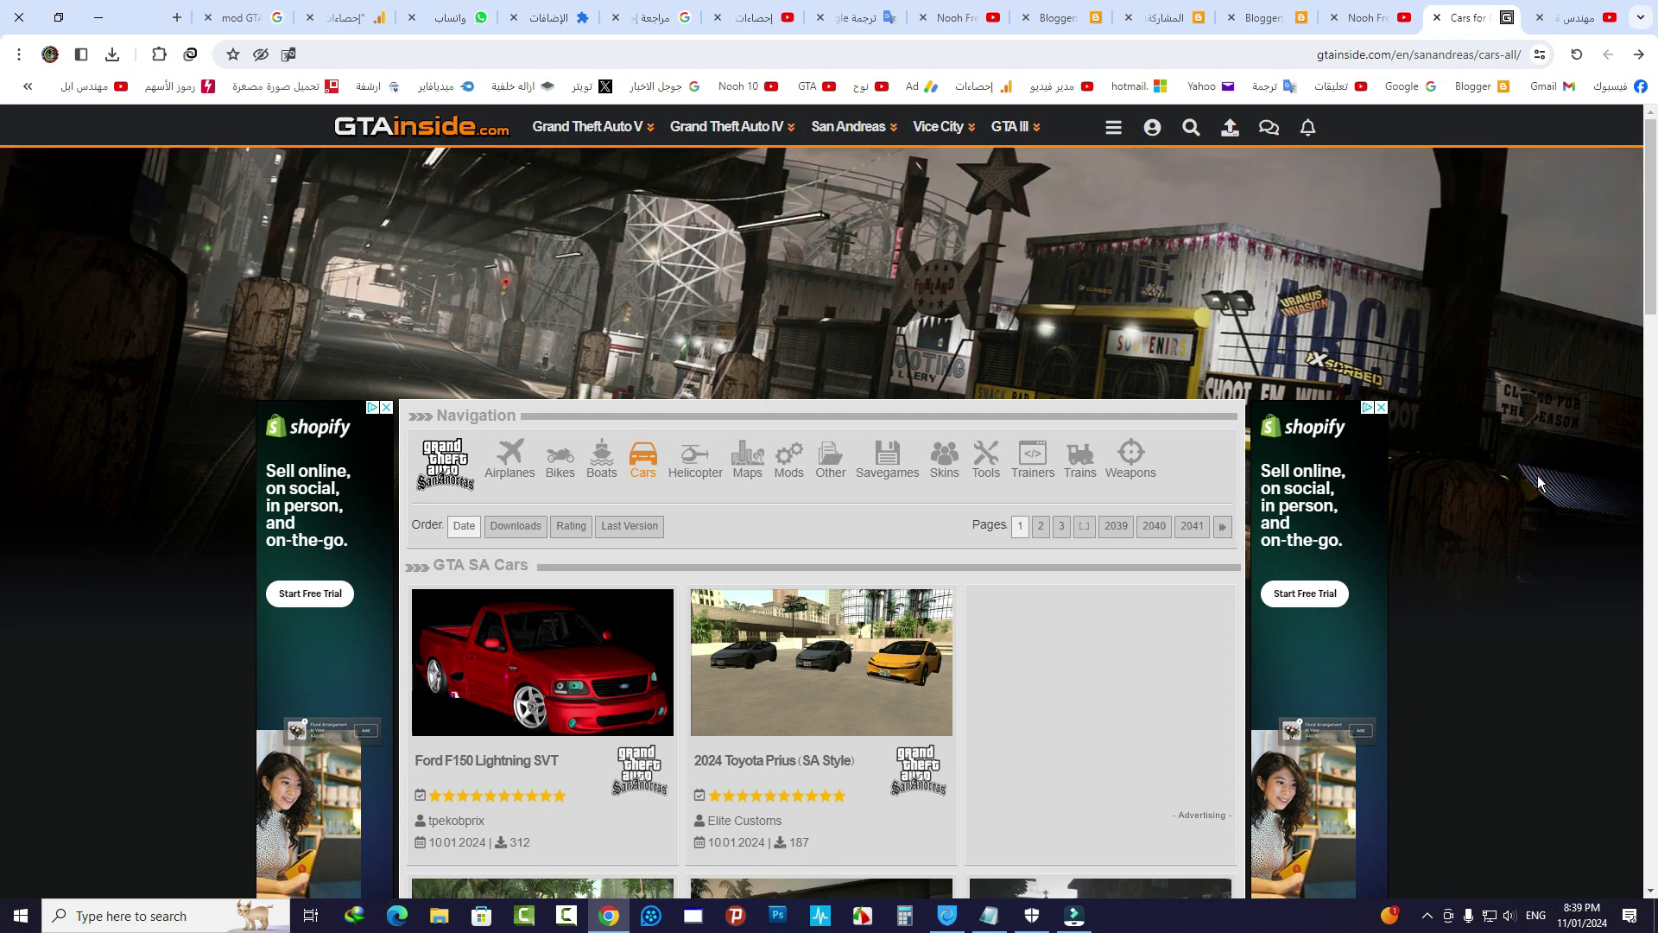
scroll(1520, 483, down, 7)
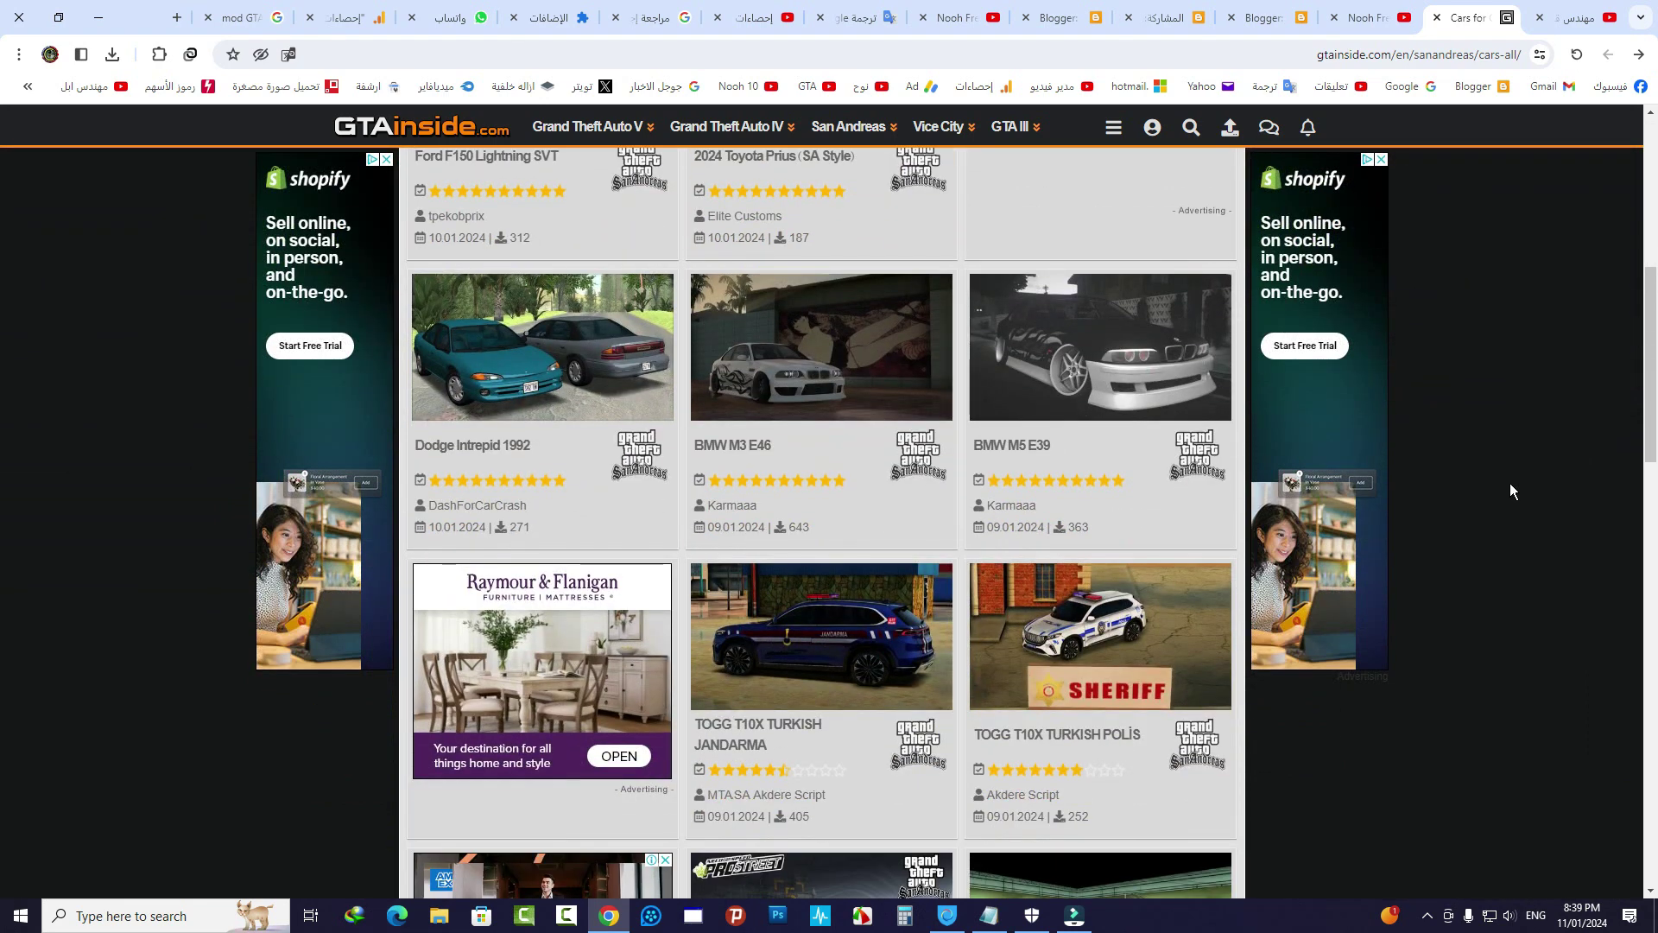
scroll(1510, 491, down, 12)
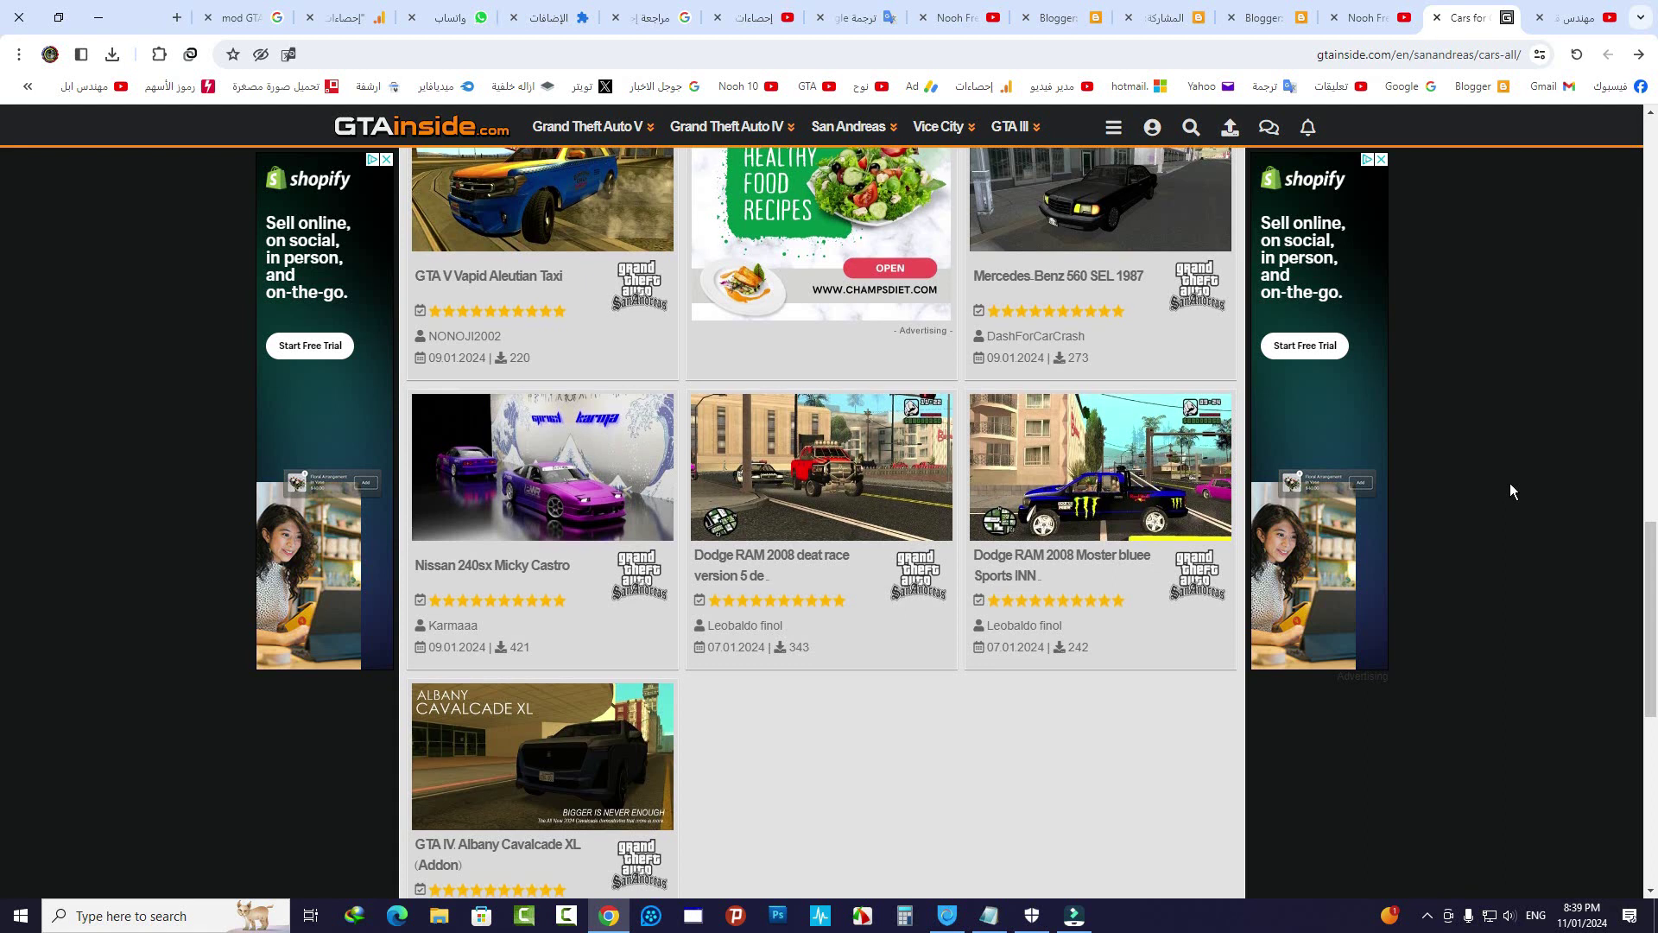
scroll(1509, 491, down, 5)
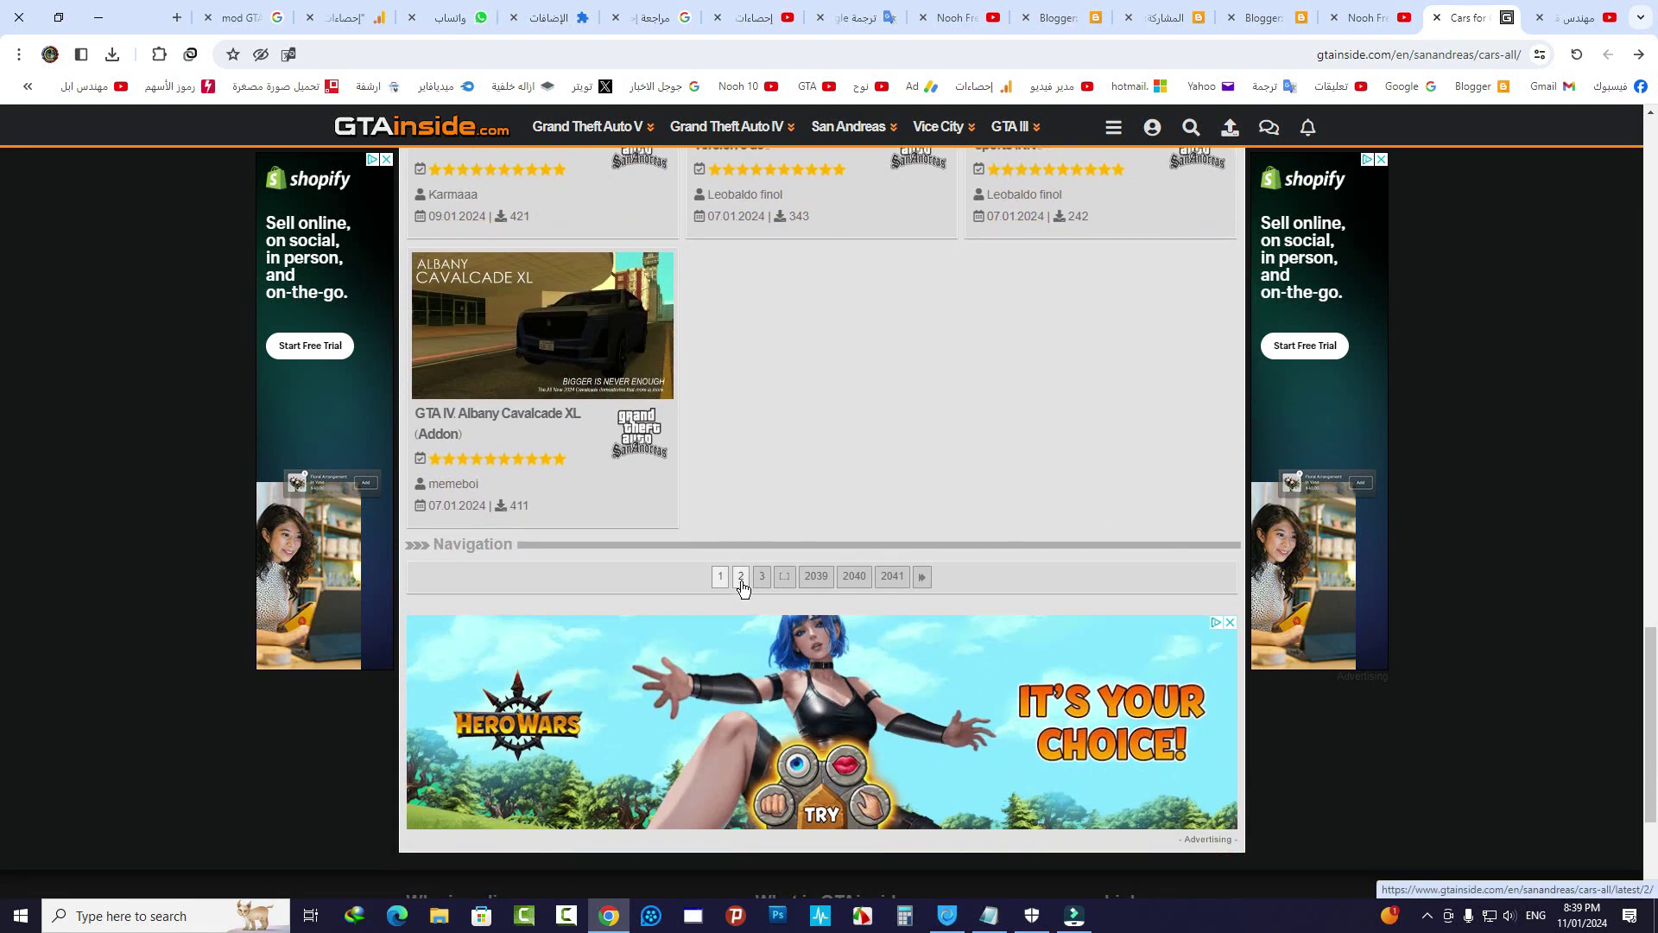
scroll(915, 518, up, 6)
scroll(921, 506, up, 15)
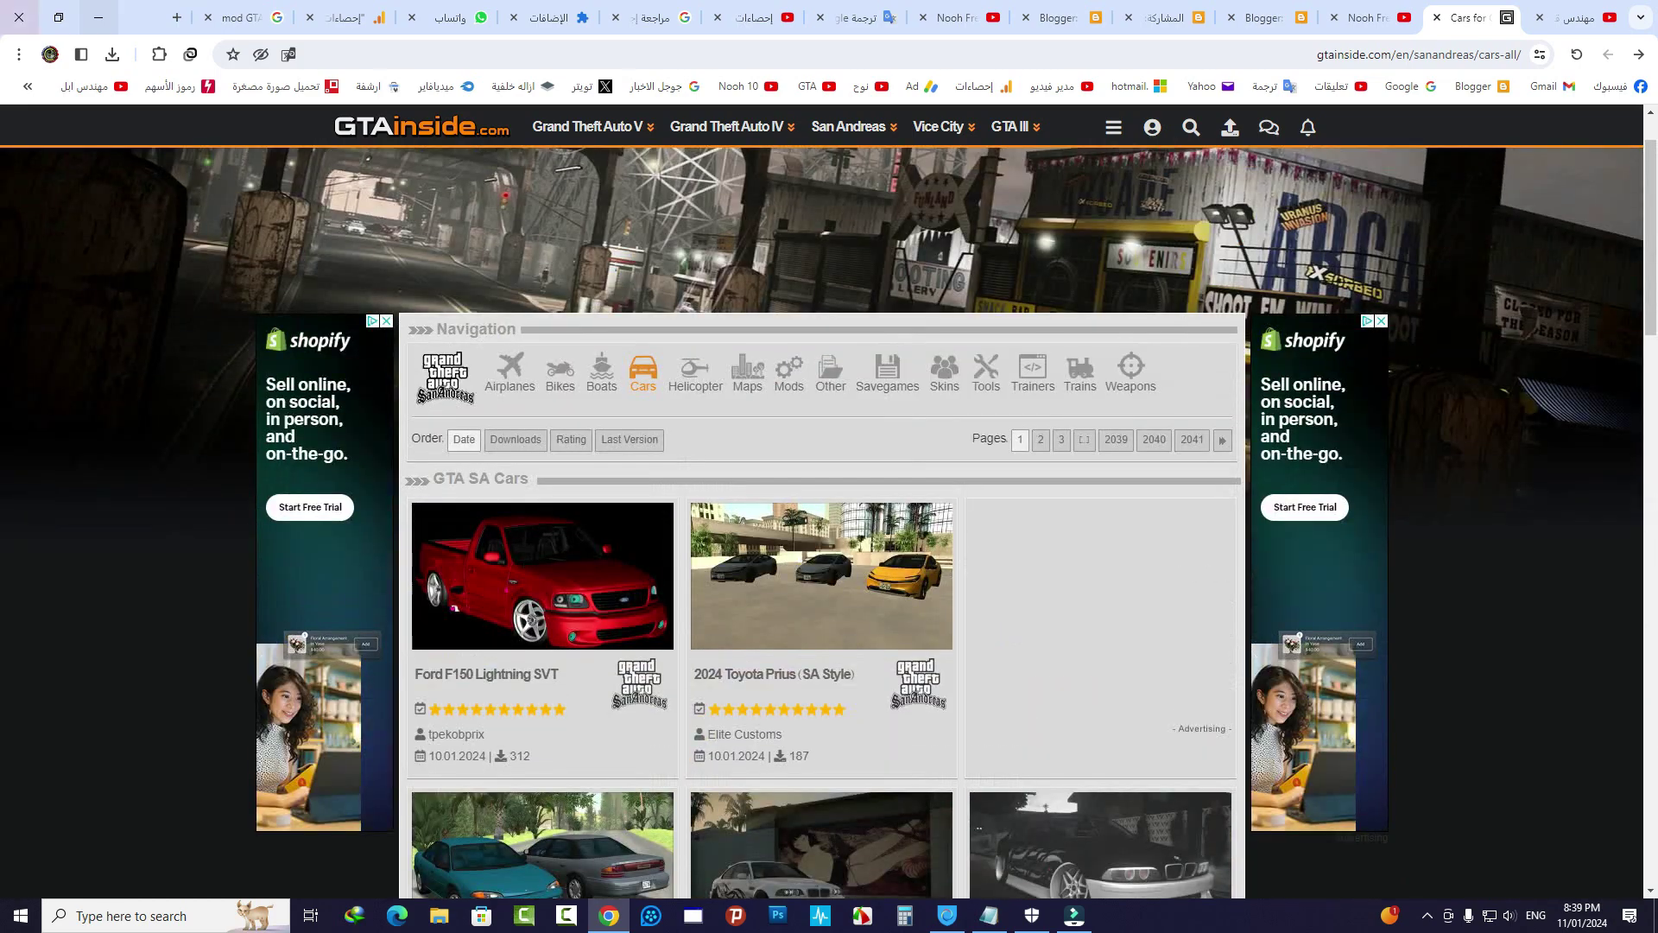
Minimize the browser and open the downloaded Dodge RAM 2008 archive from the desktop.
click(98, 17)
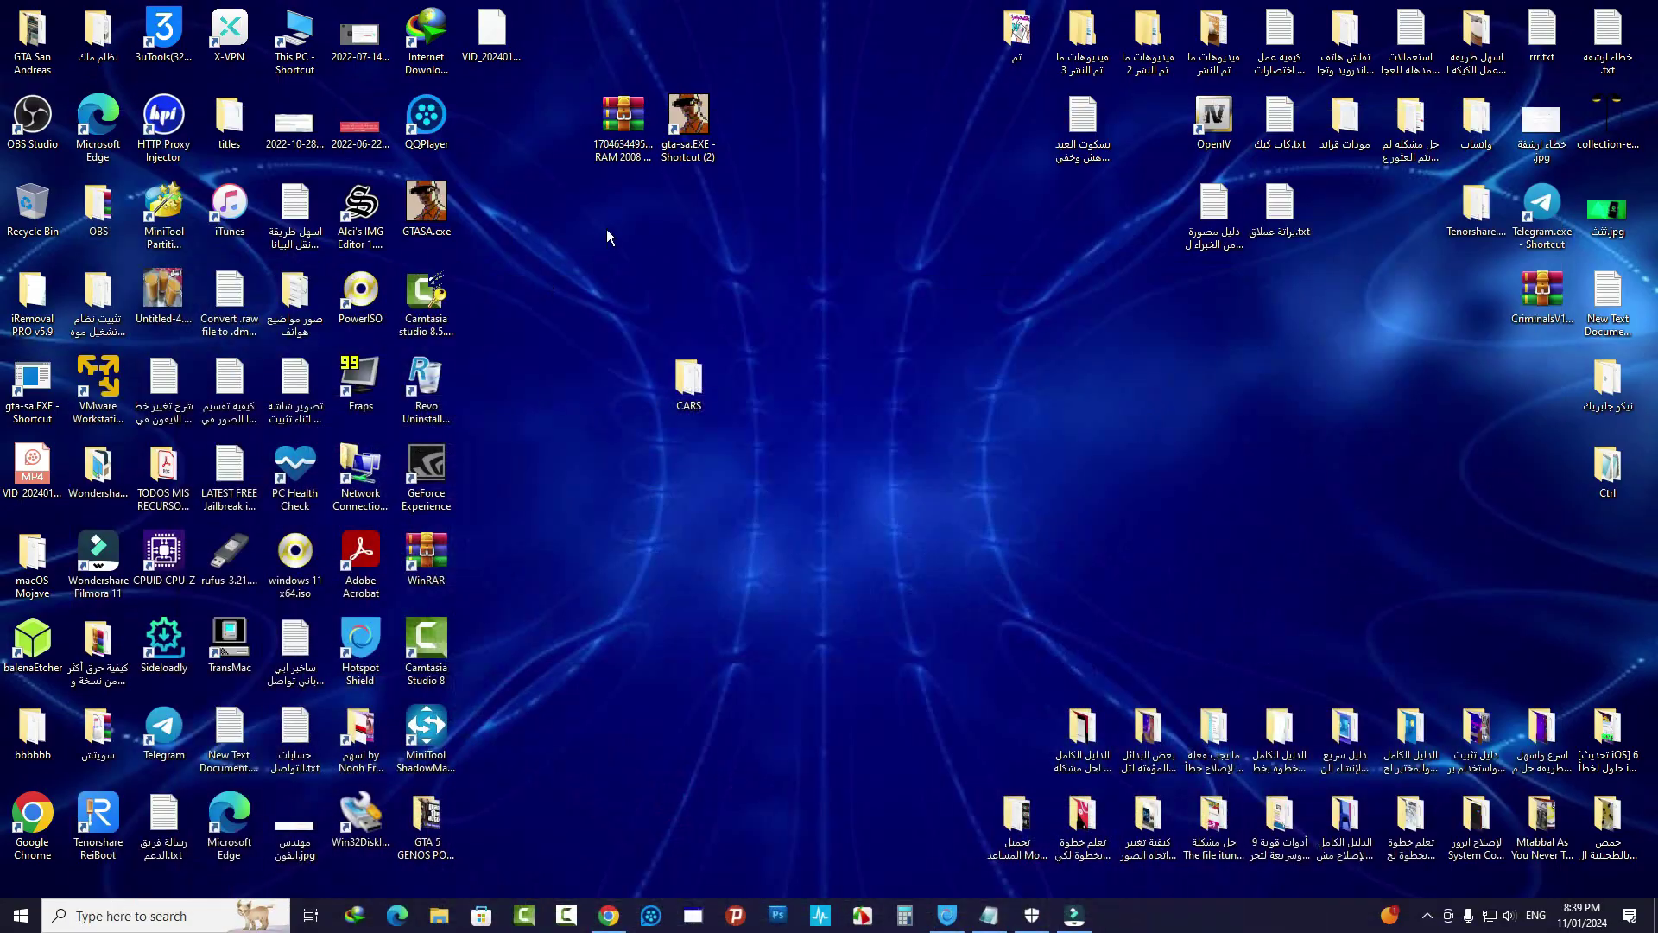
mouse_move(616, 137)
mouse_down()
mouse_move(568, 132)
mouse_move(613, 128)
mouse_up()
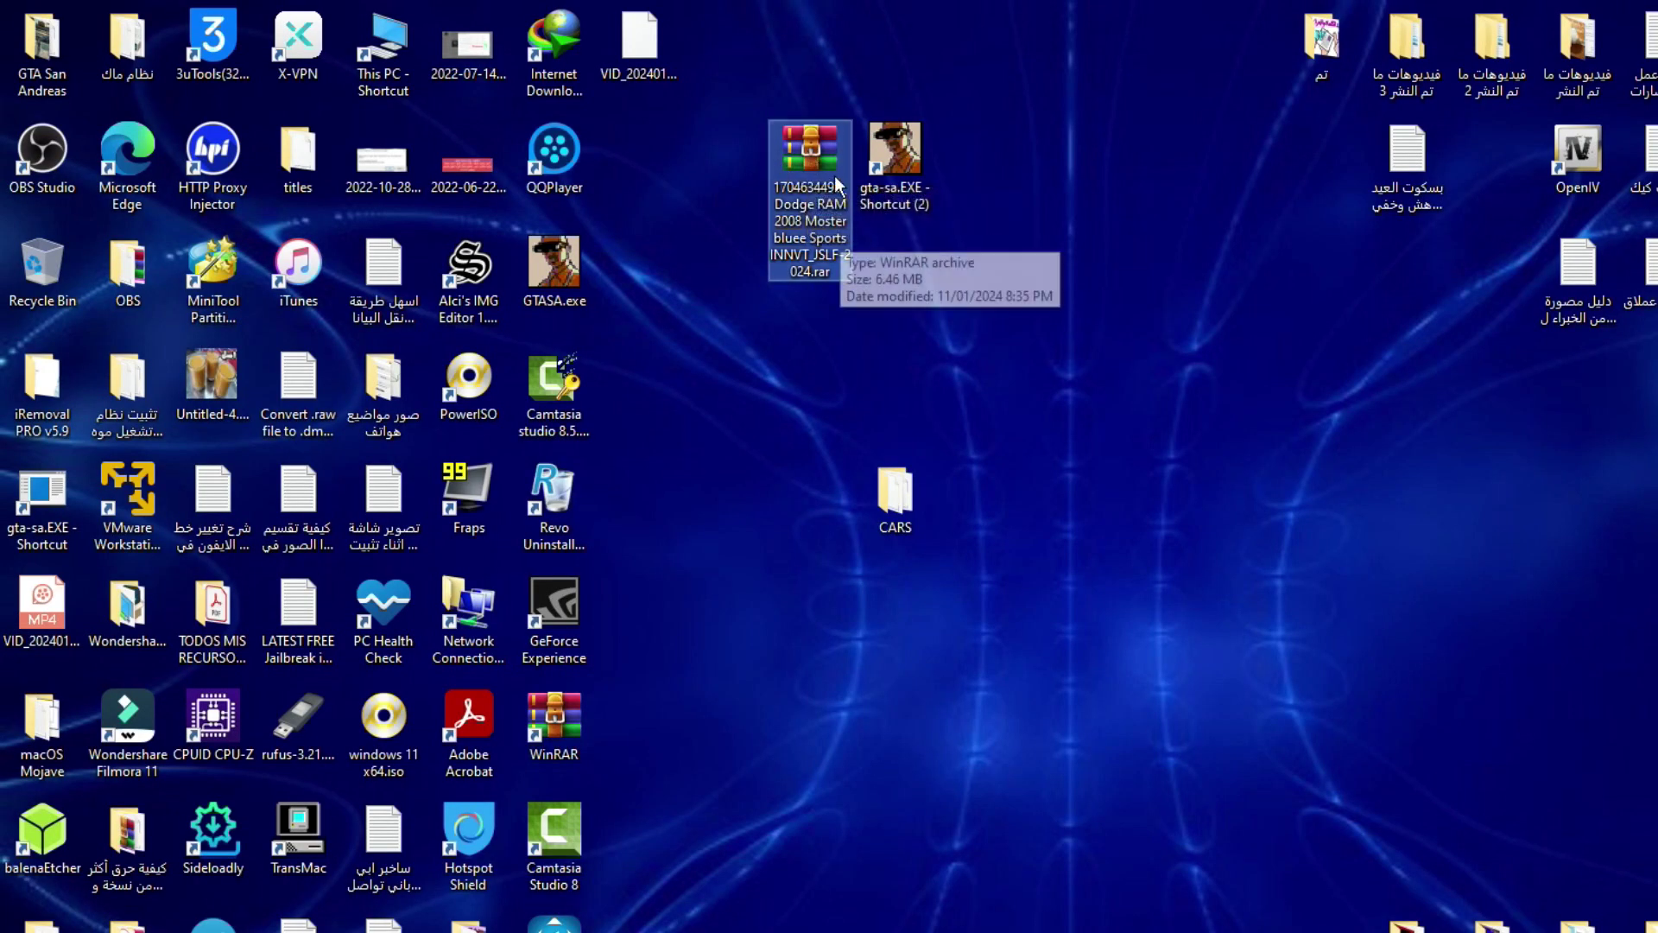
double_click(807, 155)
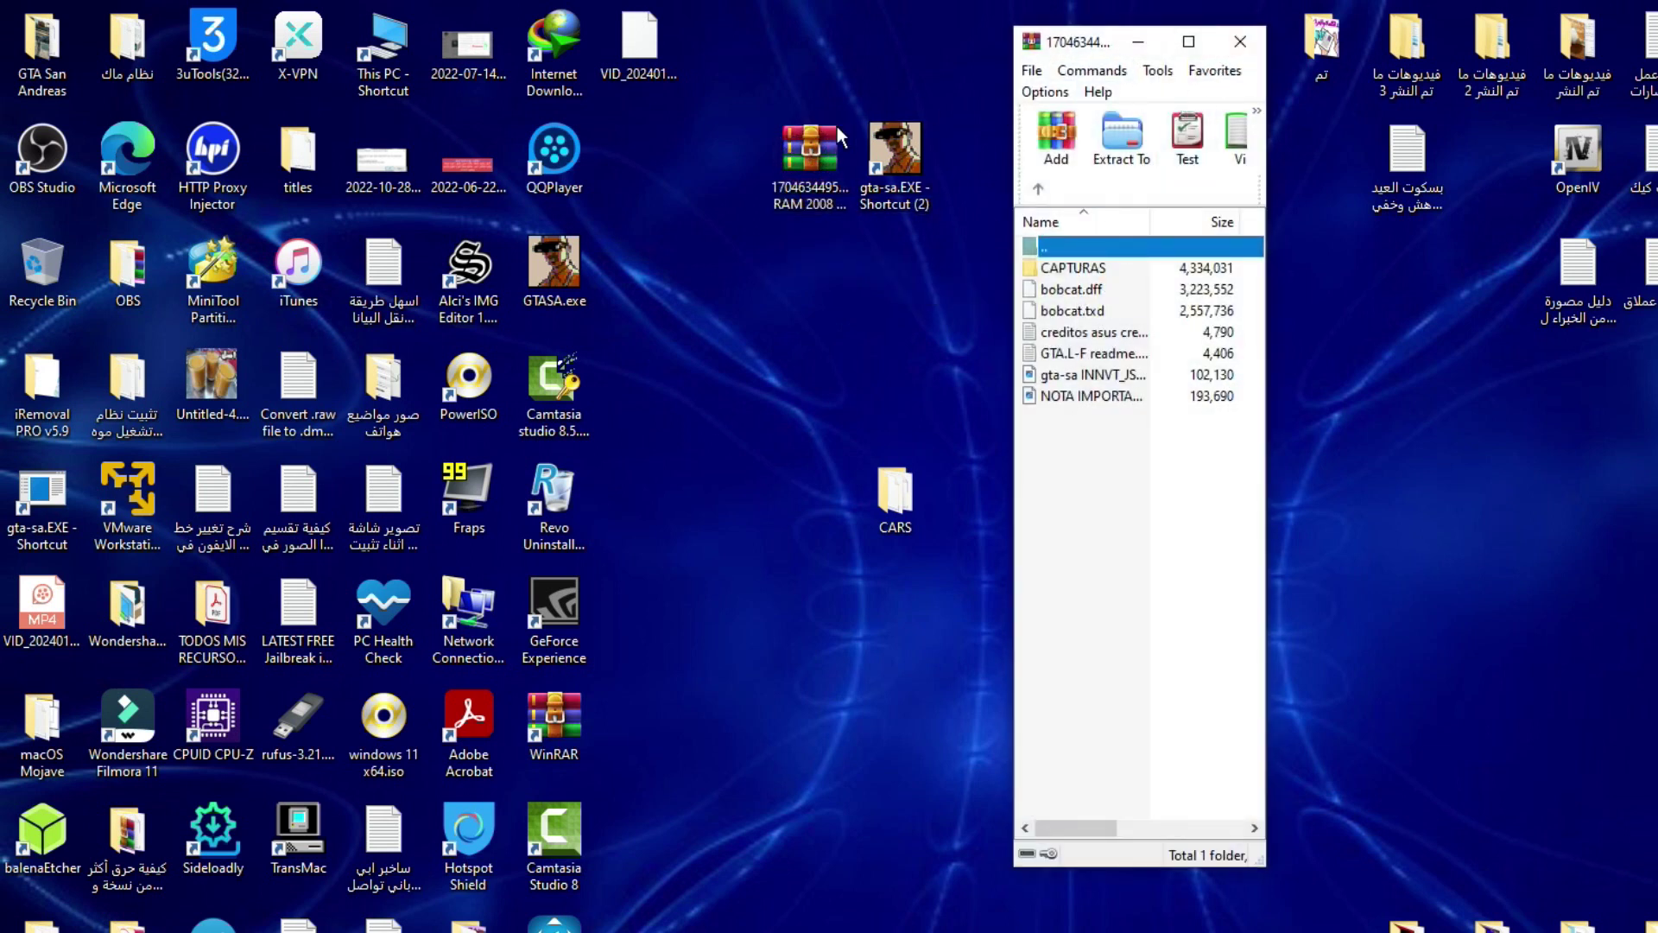
click(814, 148)
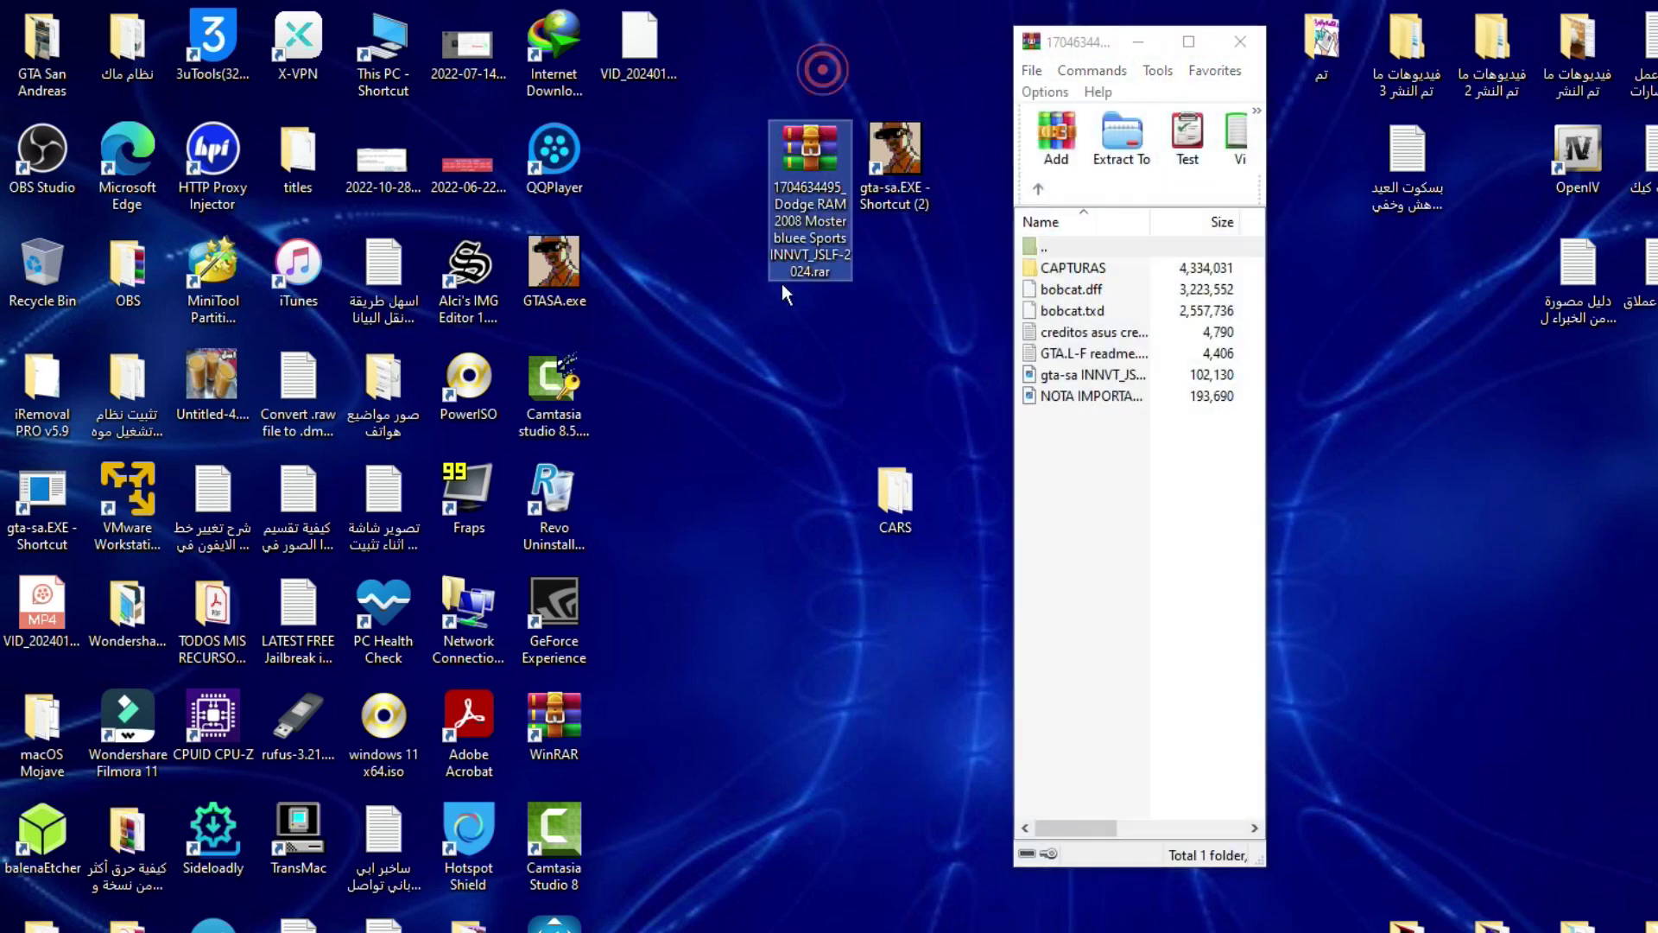
Check the bobcat.dff and bobcat.txd files inside the archive and select both.
click(1075, 290)
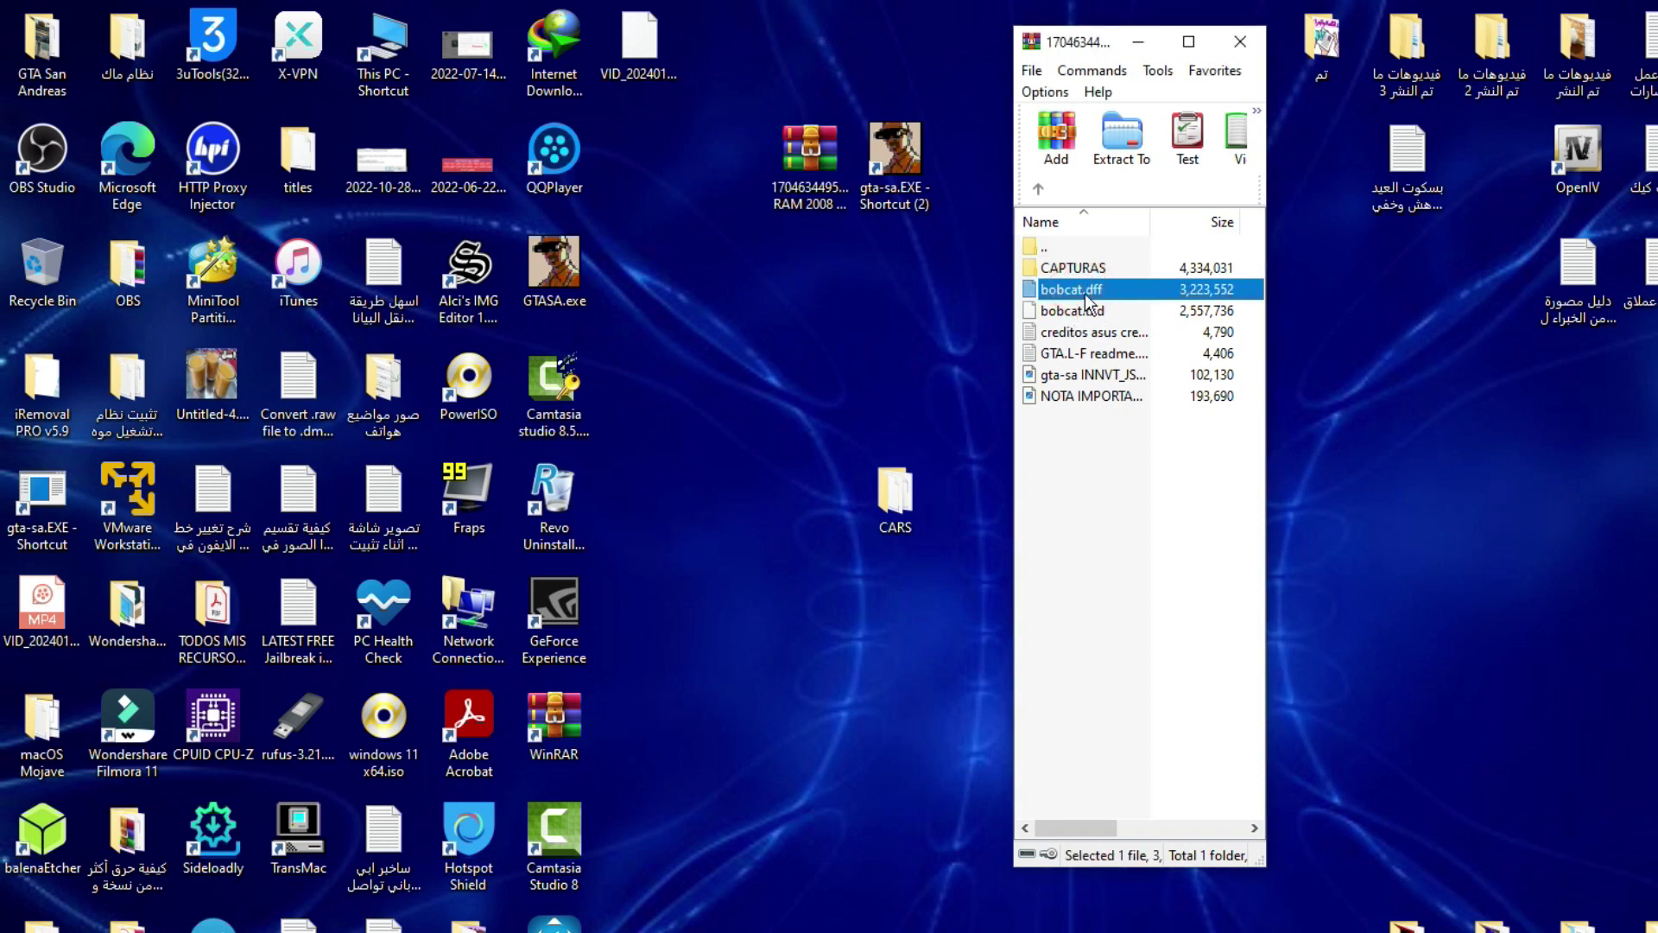
click(1100, 290)
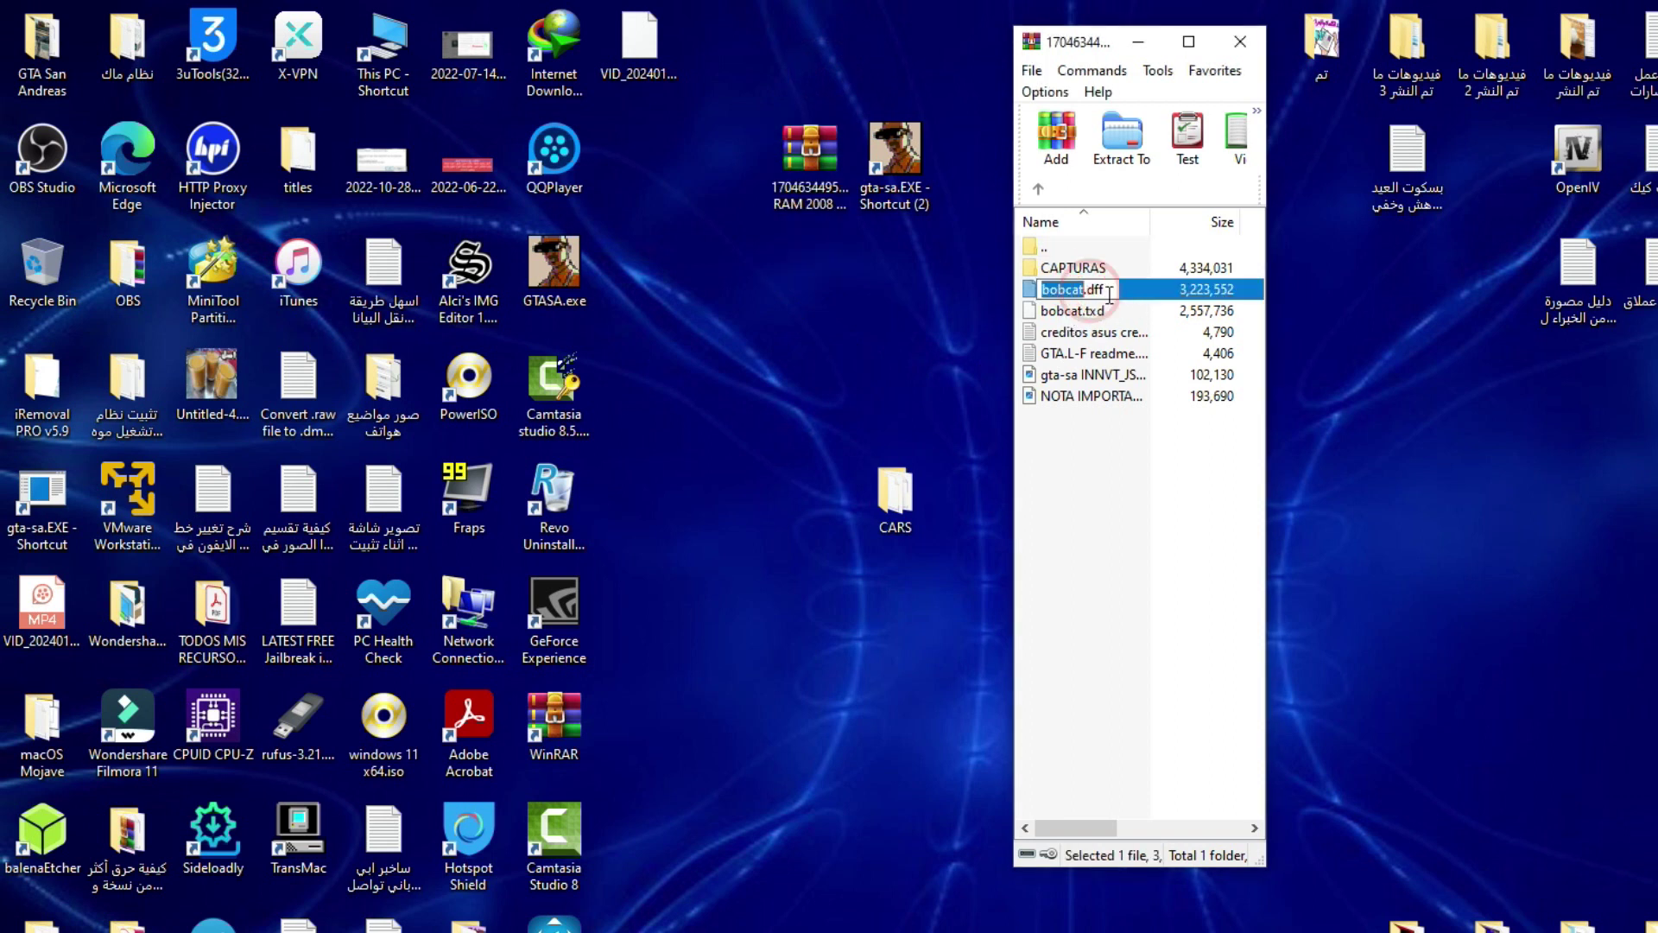
click(1101, 310)
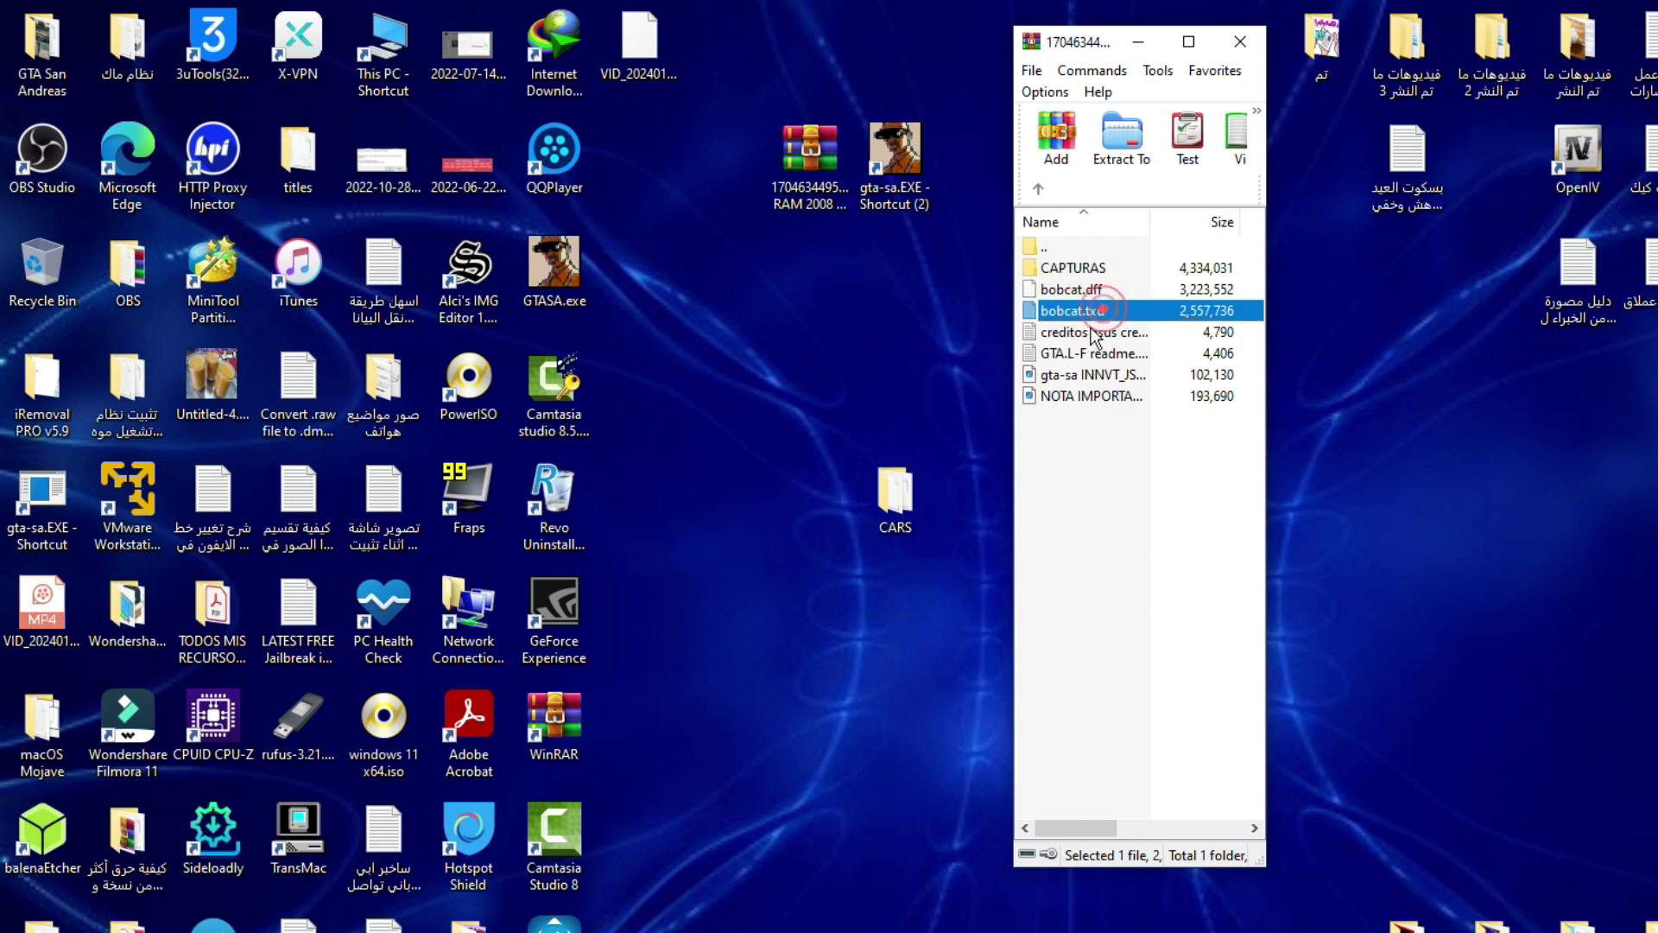
click(1101, 291)
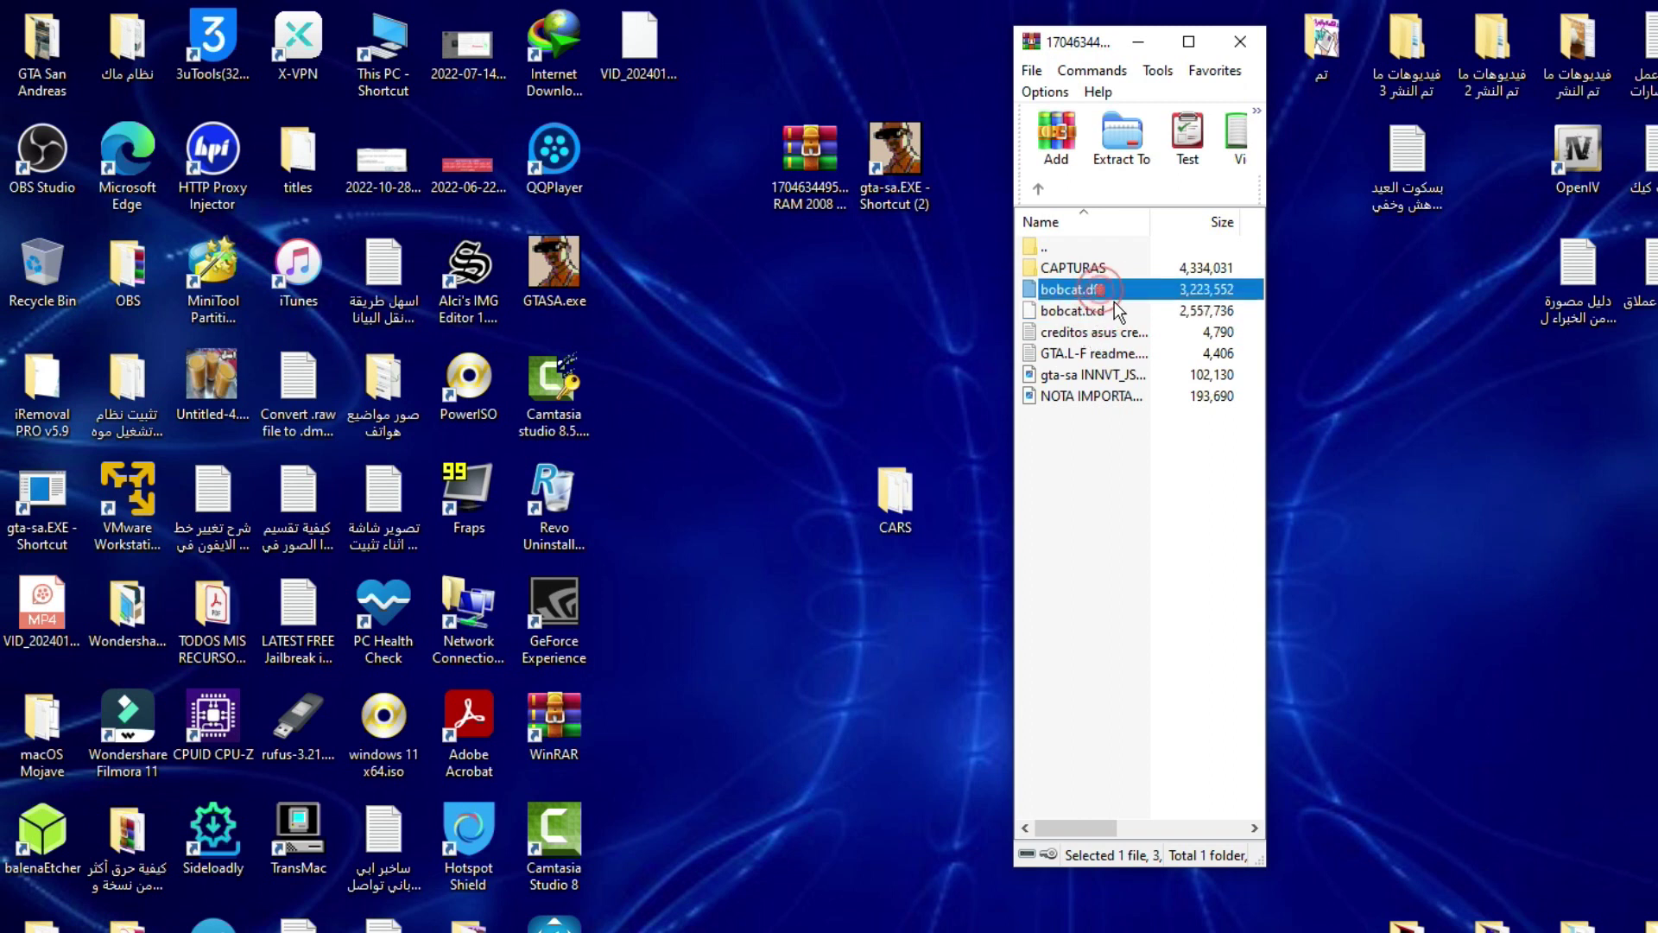
click(1108, 311)
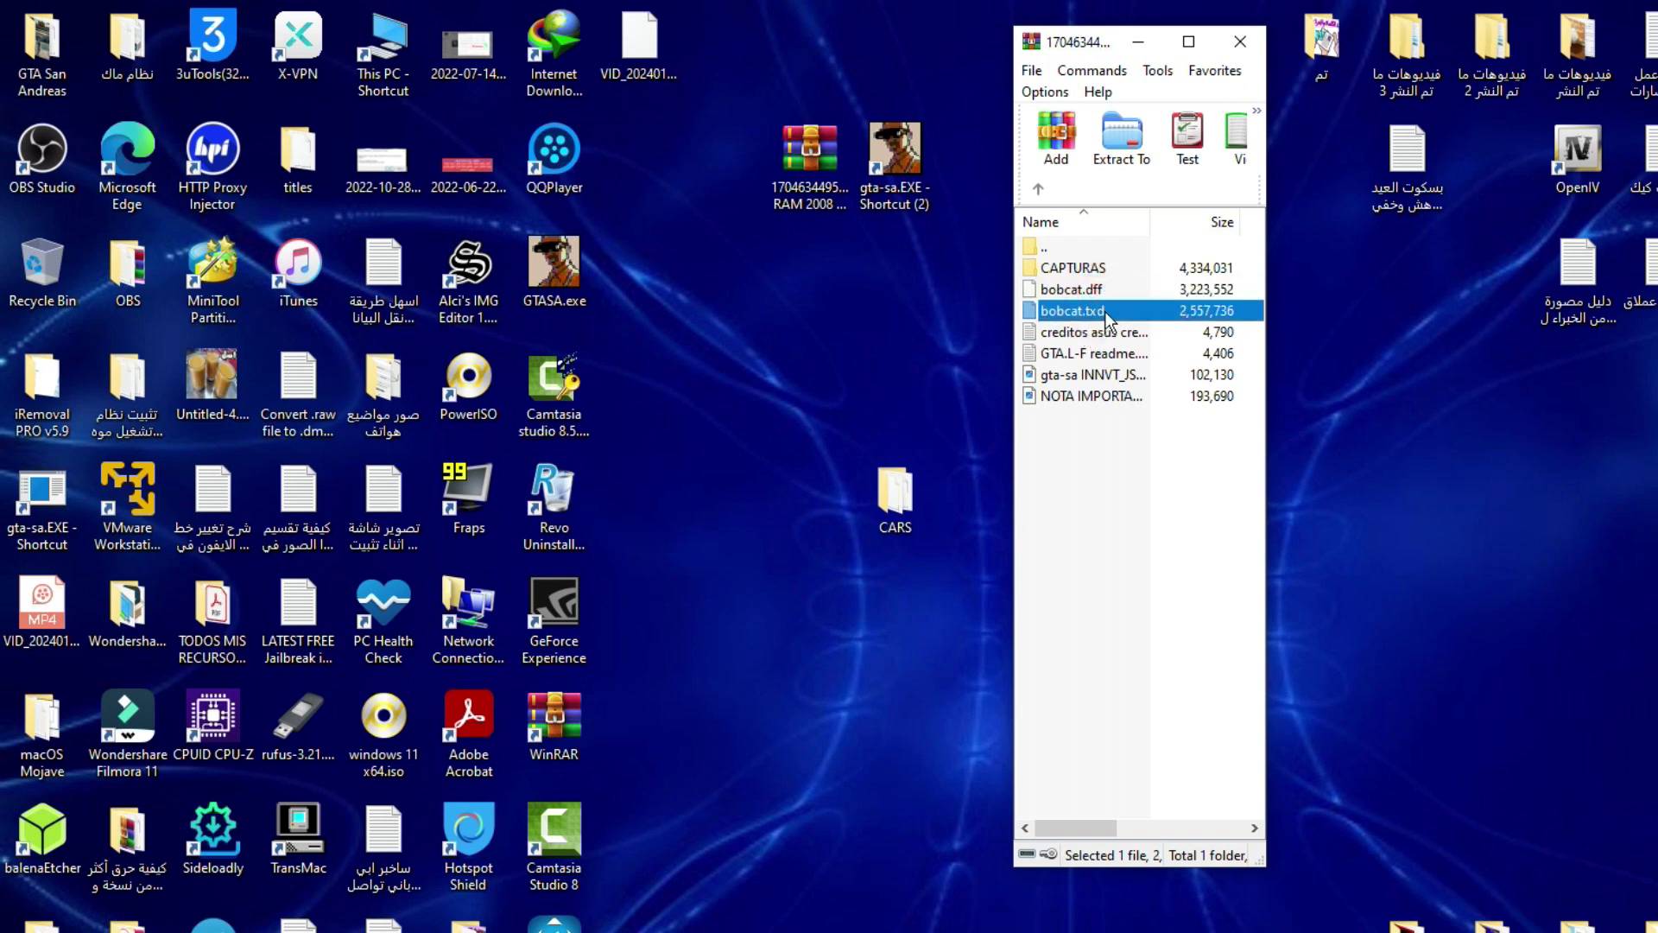
click(1099, 292)
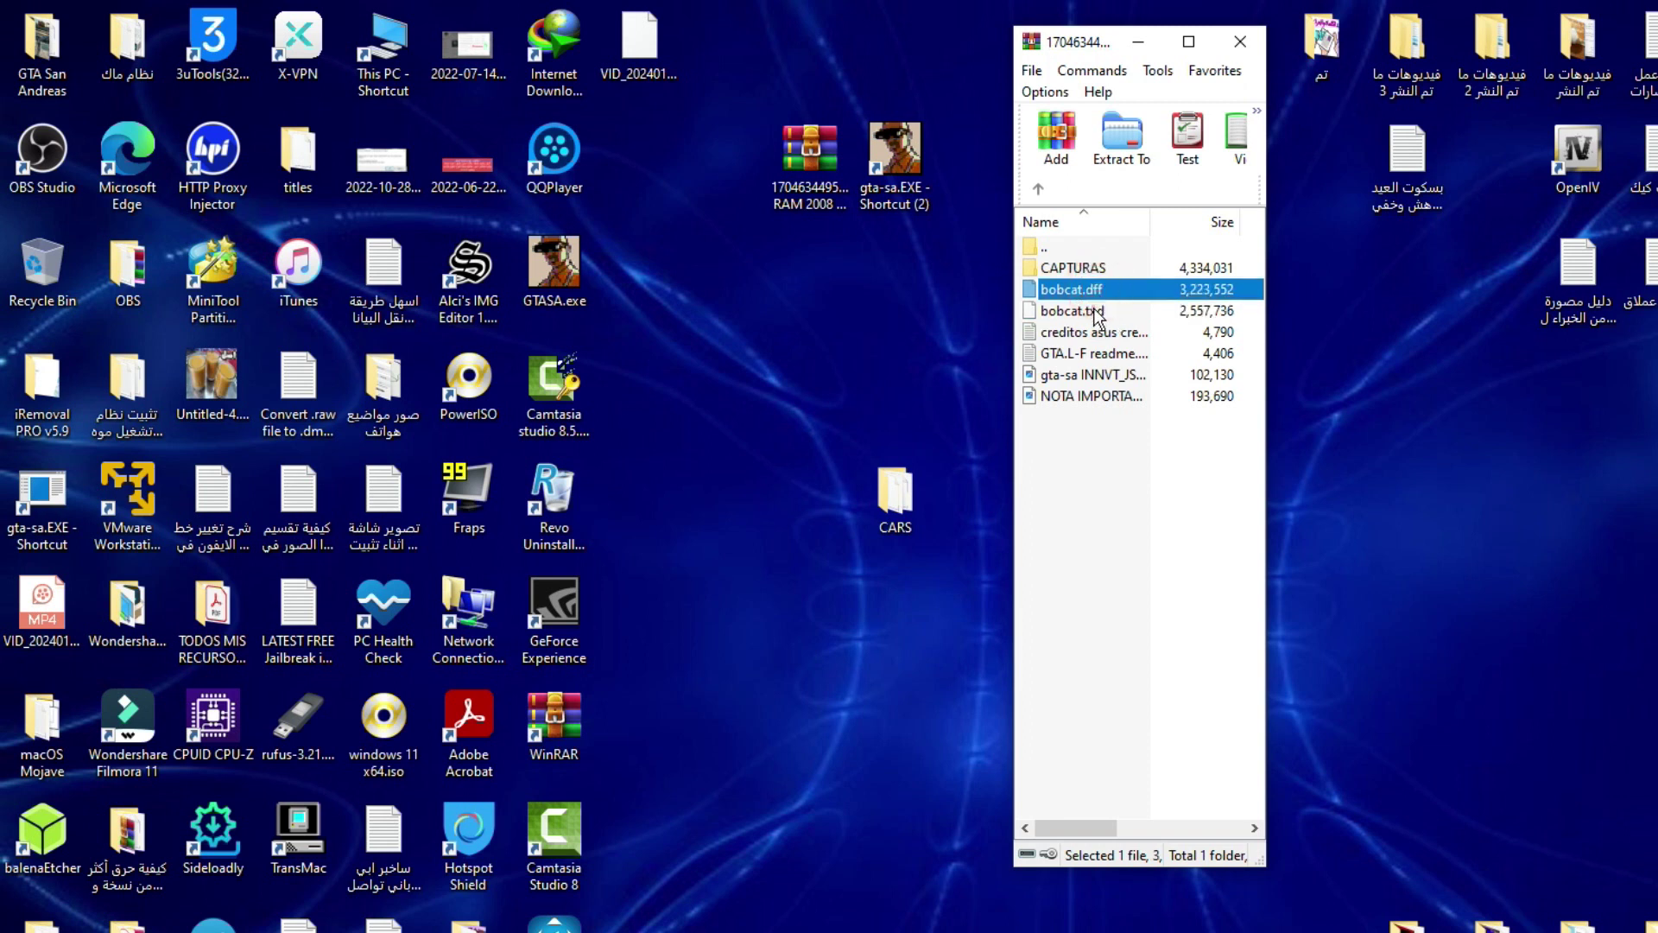
shift+click(1097, 311)
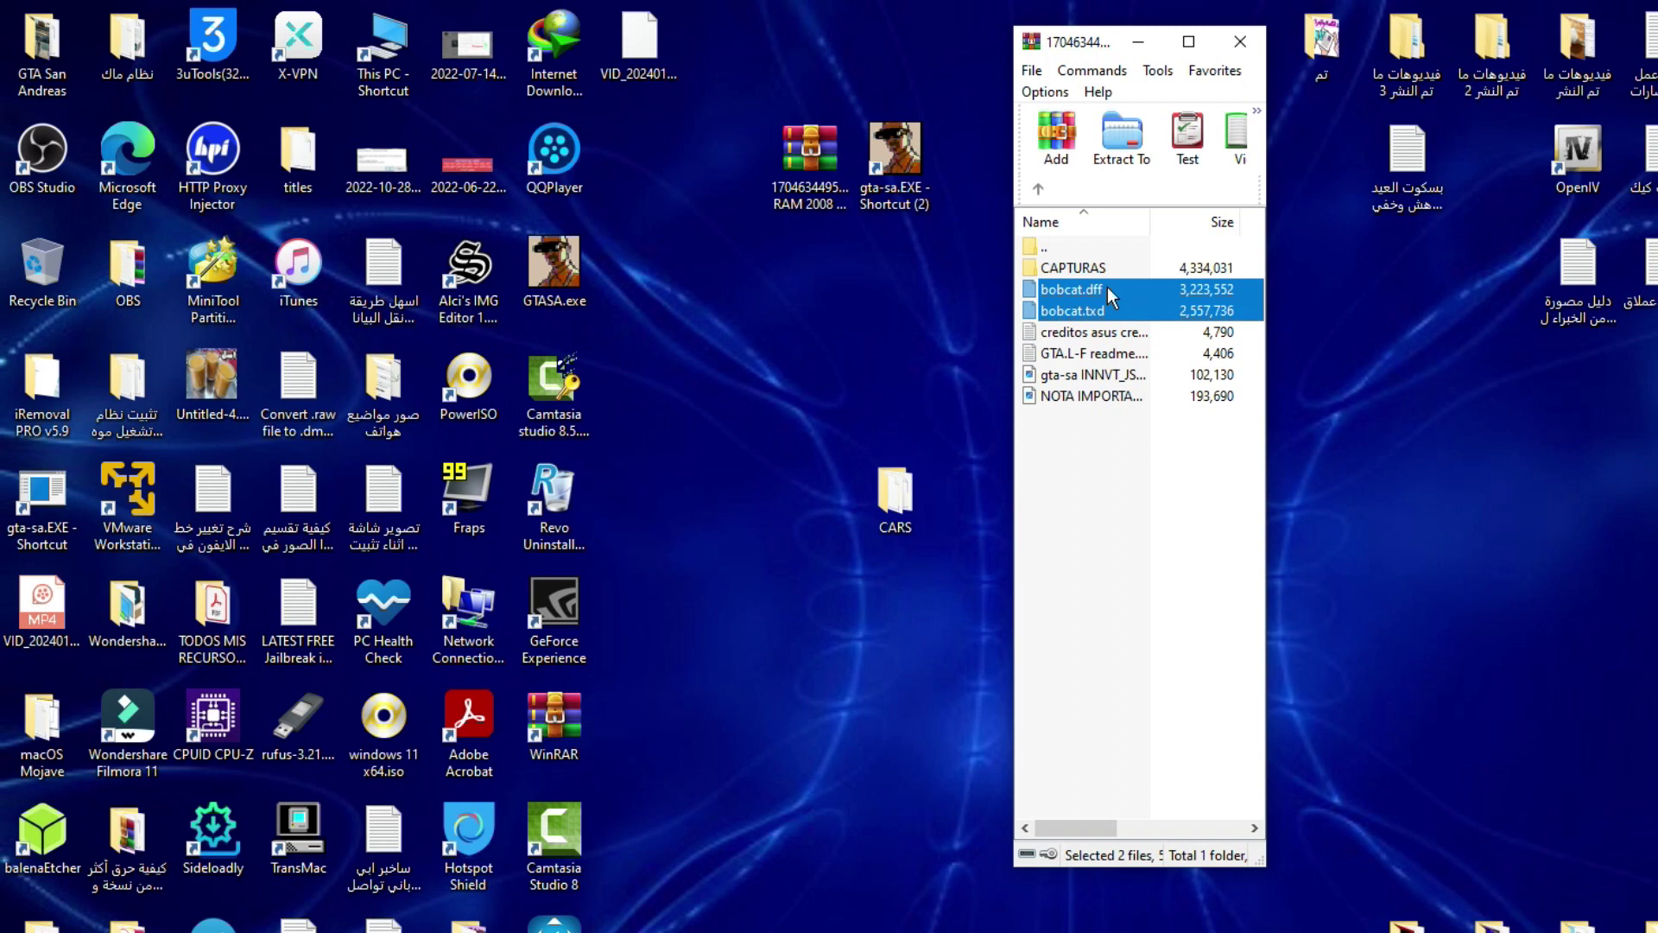
Open the file location of the desktop's gta-sa.EXE shortcut and look at the modloader and cleo folders there.
right_click(914, 148)
click(974, 190)
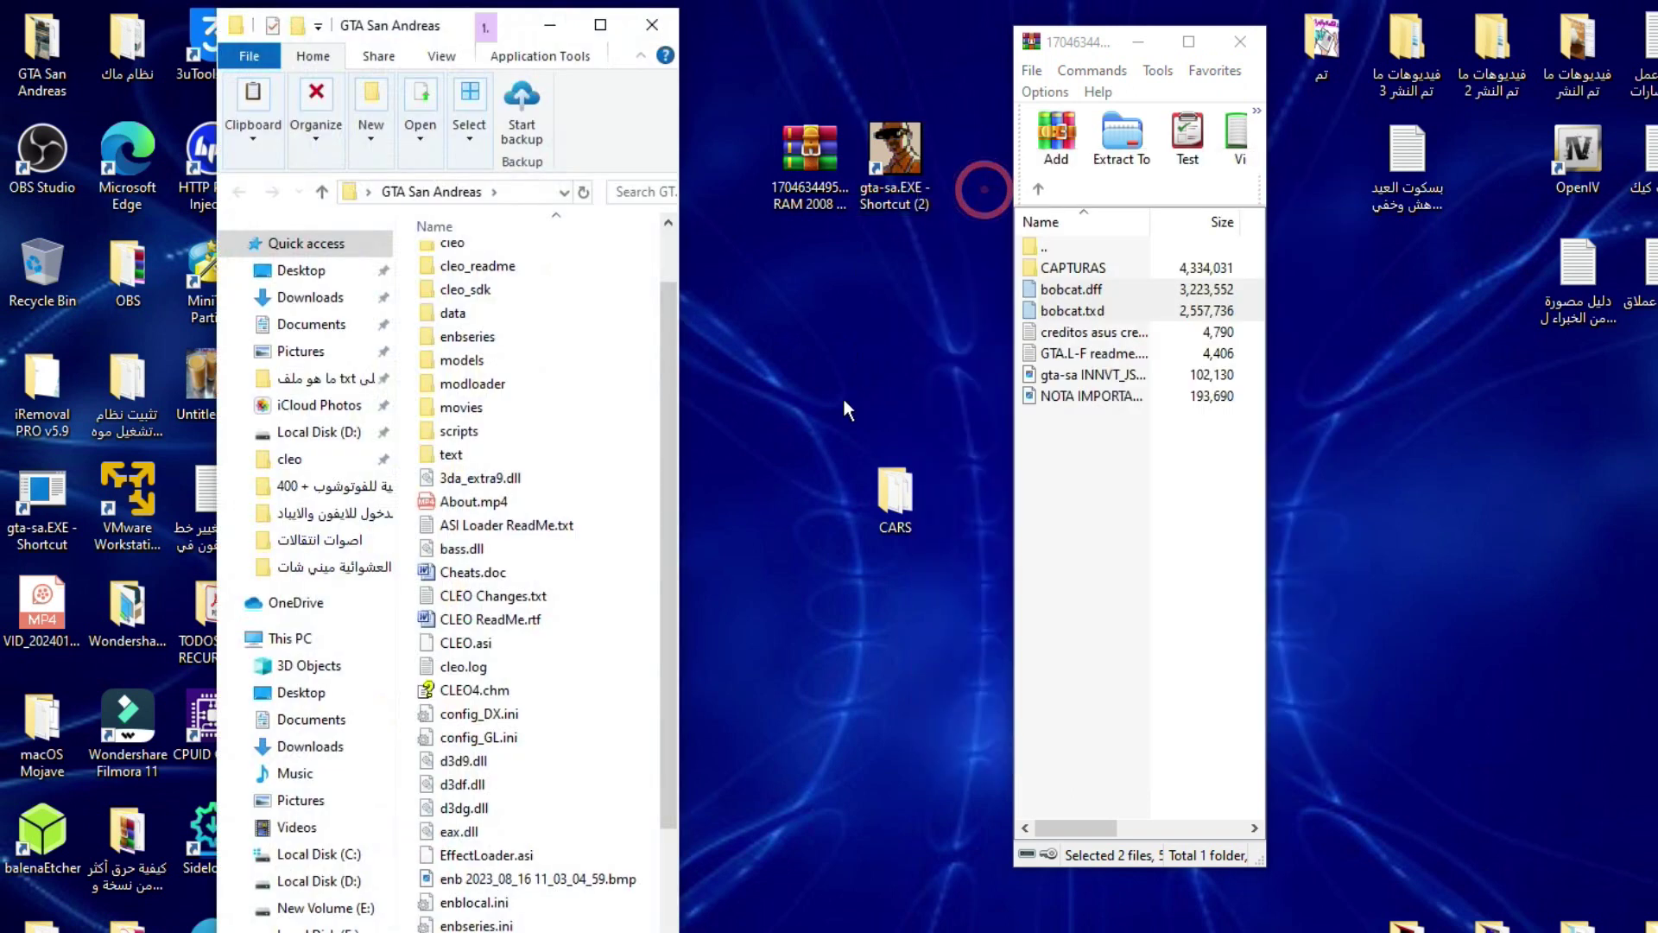
scroll(672, 399, up, 2)
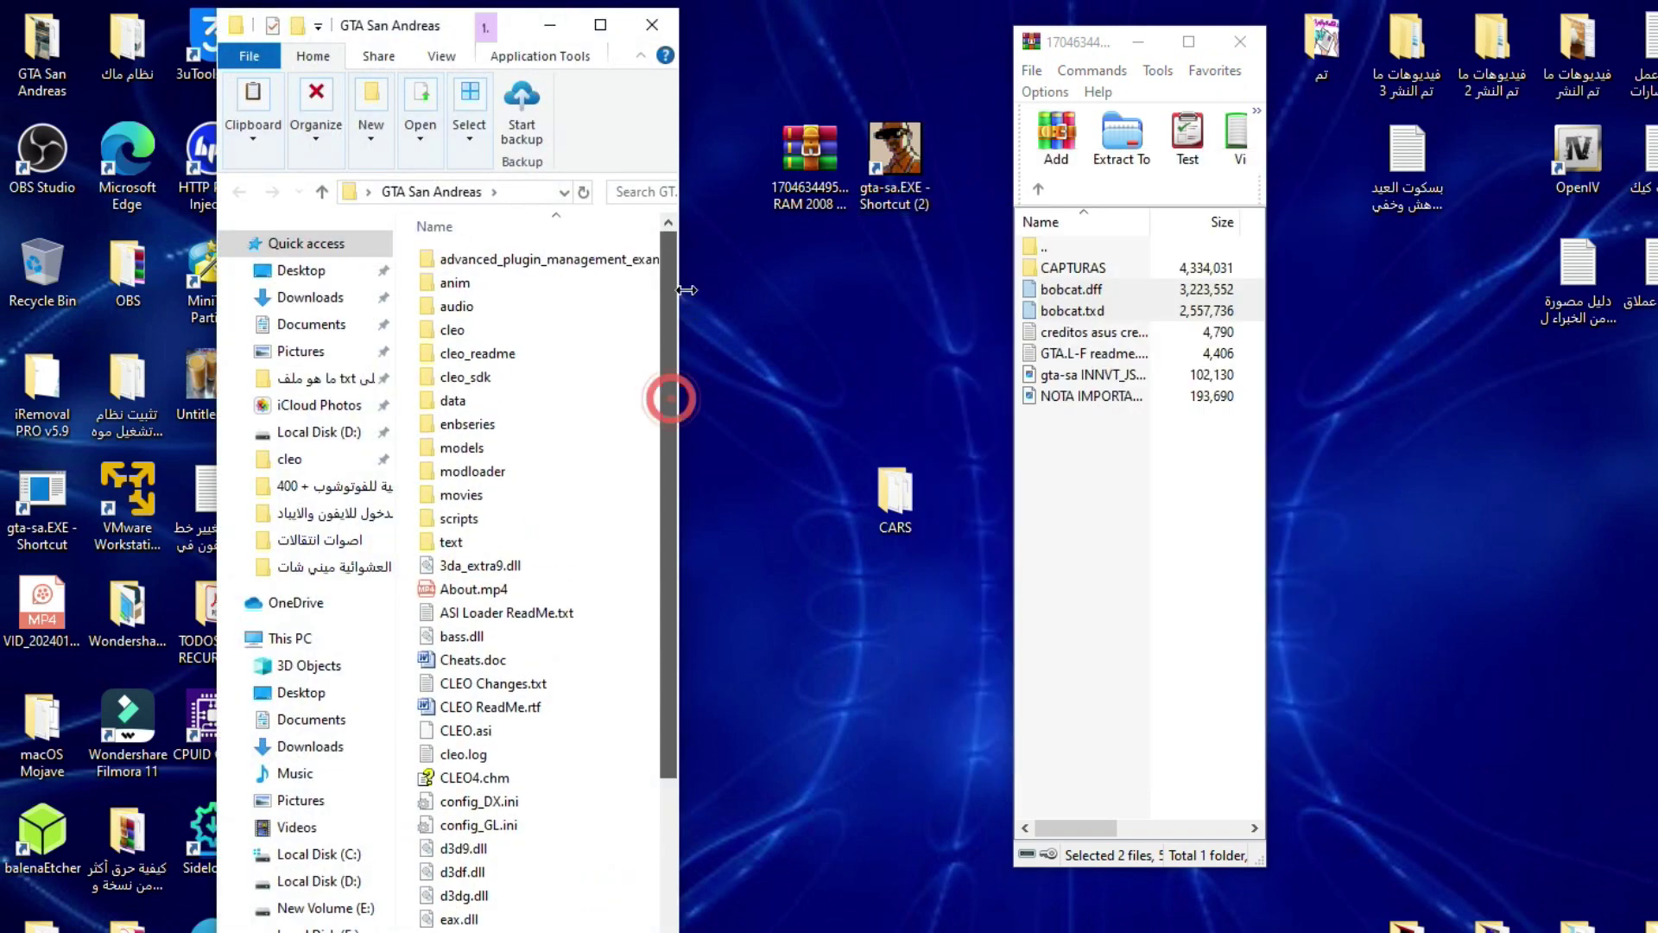
click(508, 471)
click(467, 330)
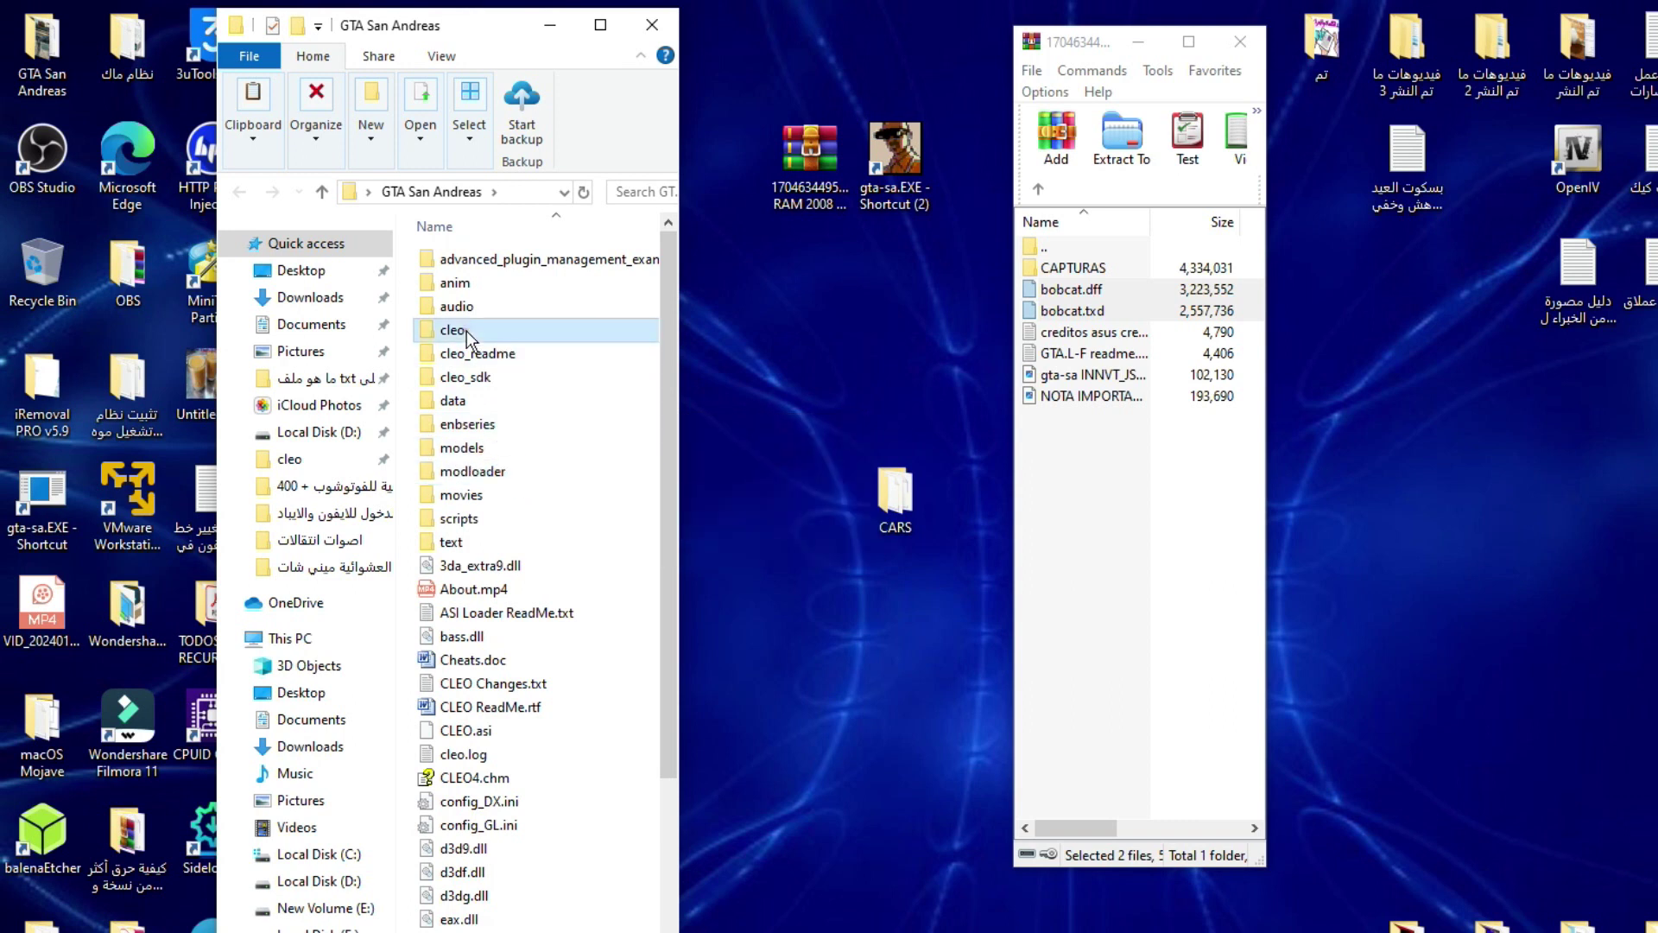
click(483, 329)
click(529, 329)
right_click(845, 288)
mouse_move(927, 499)
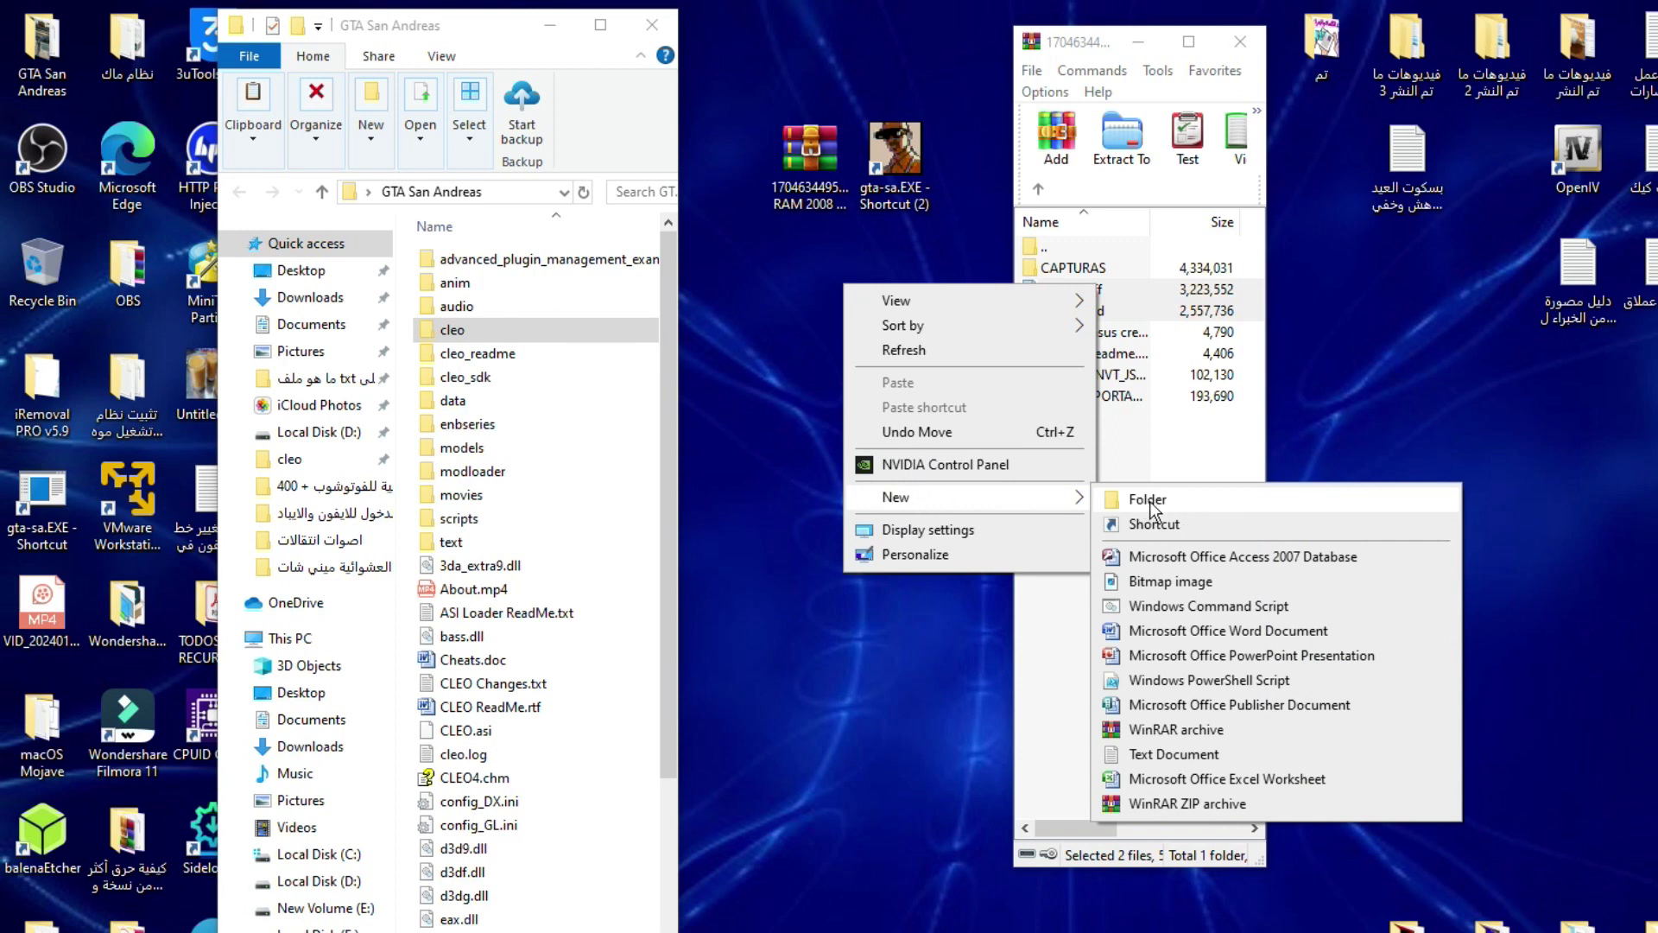
click(803, 326)
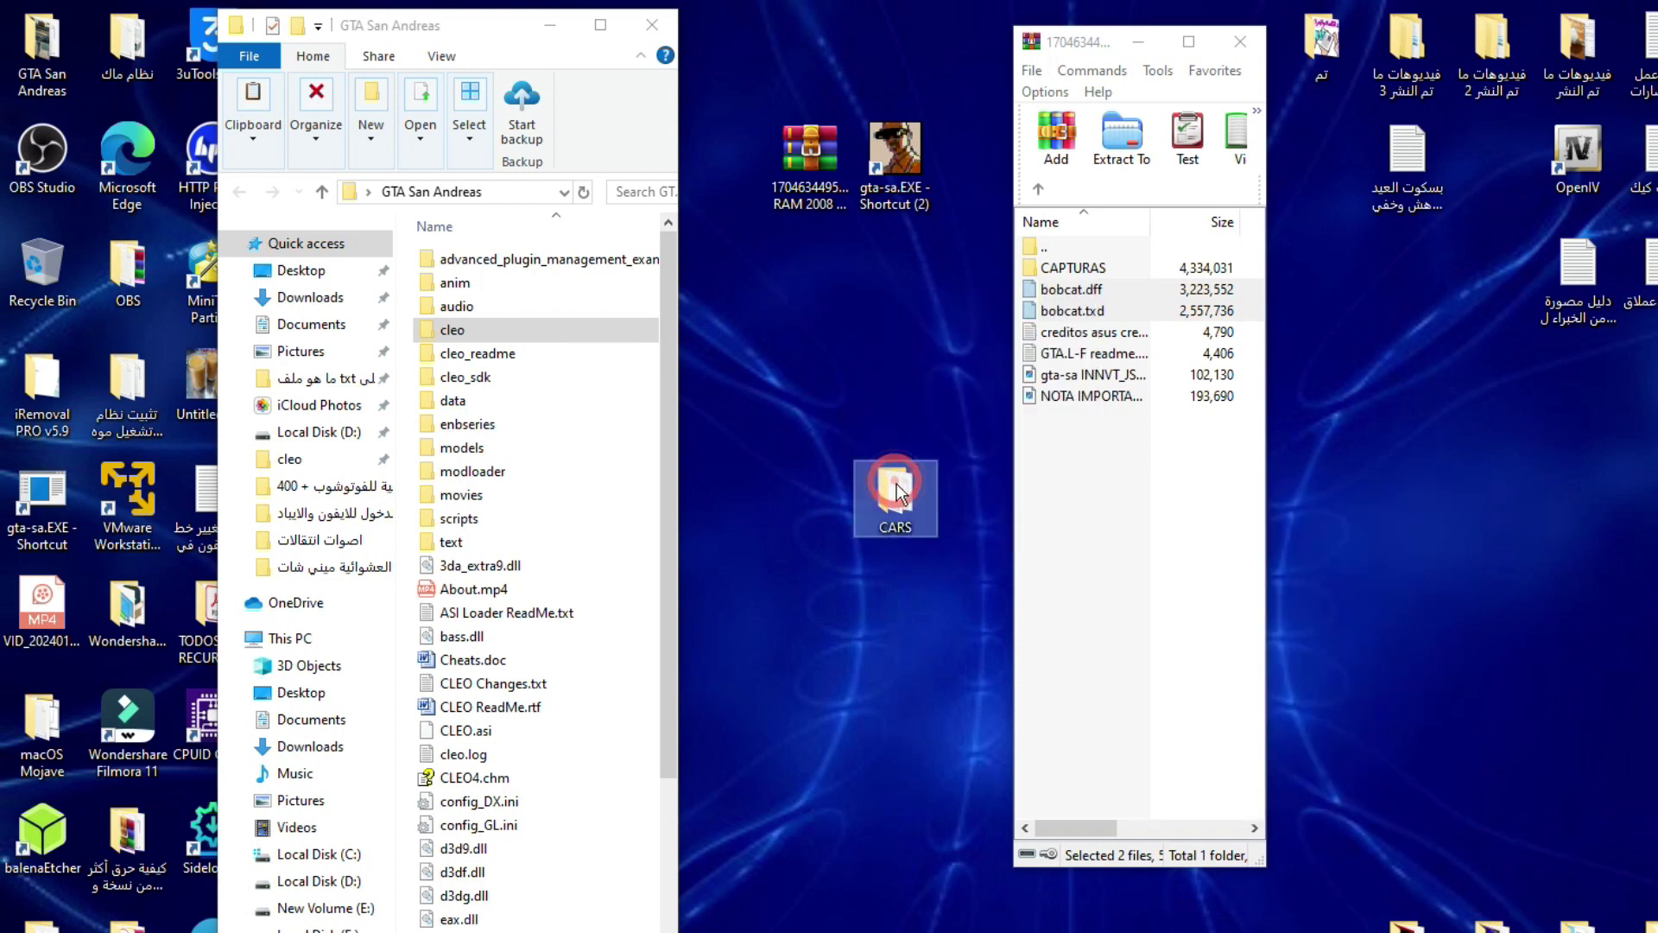
click(932, 364)
click(899, 482)
double_click(899, 492)
mouse_move(696, 249)
mouse_down()
mouse_move(690, 705)
mouse_move(691, 230)
mouse_up()
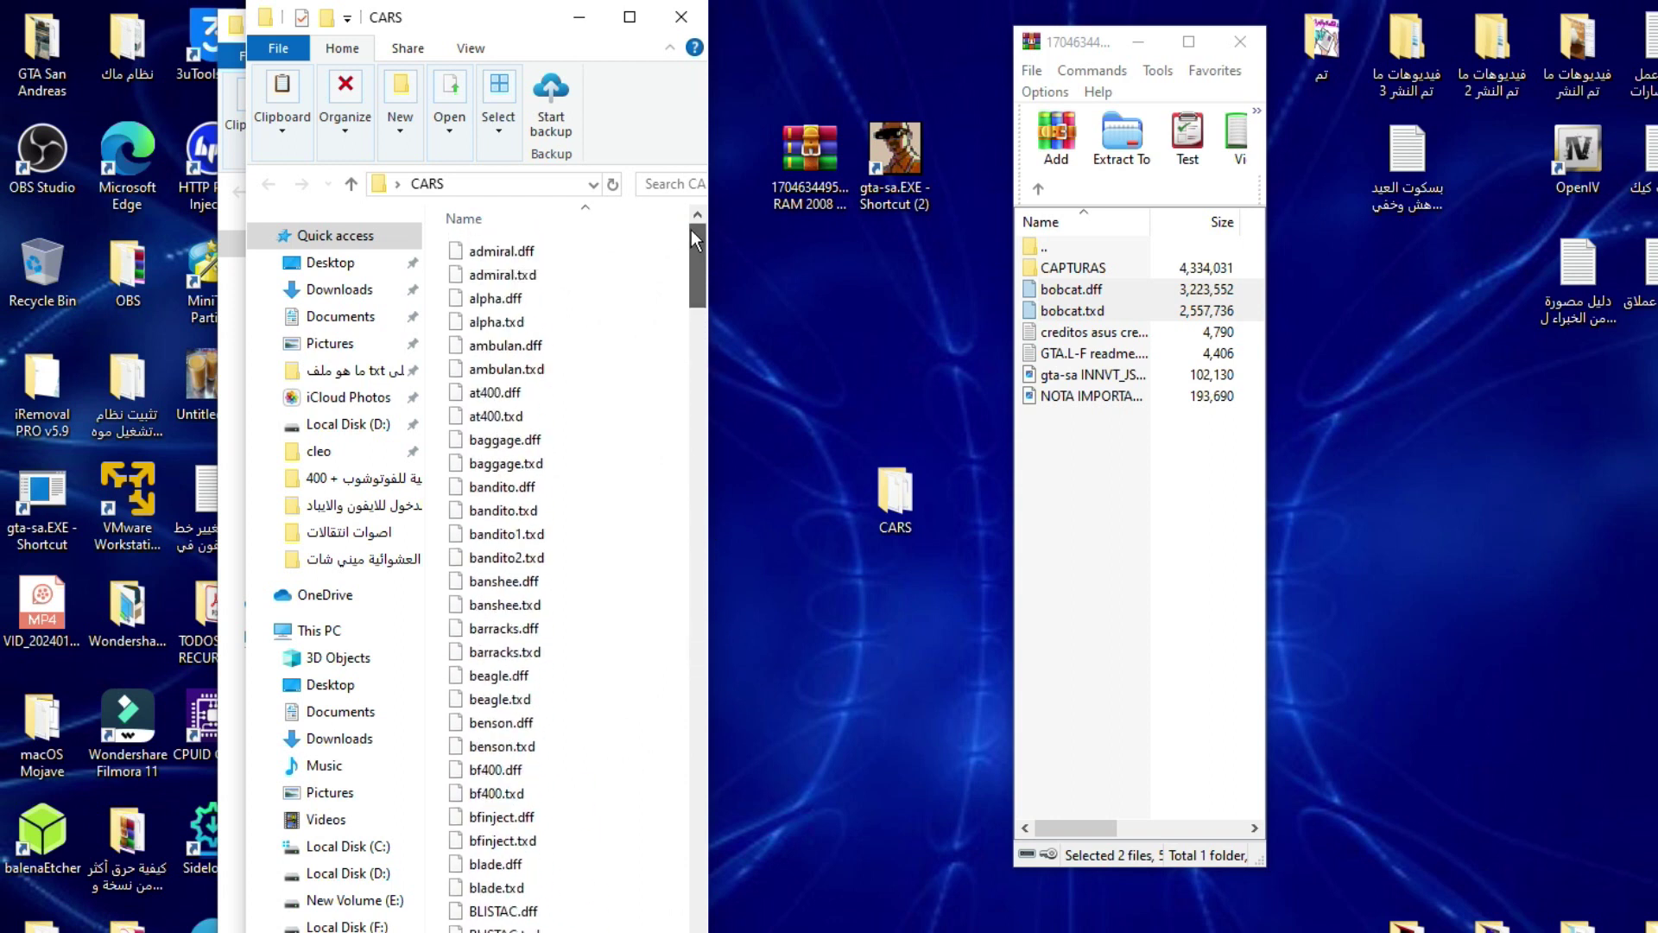
click(682, 17)
Open the CARS folder from the desktop and place its window beside the archive window.
click(897, 507)
double_click(899, 505)
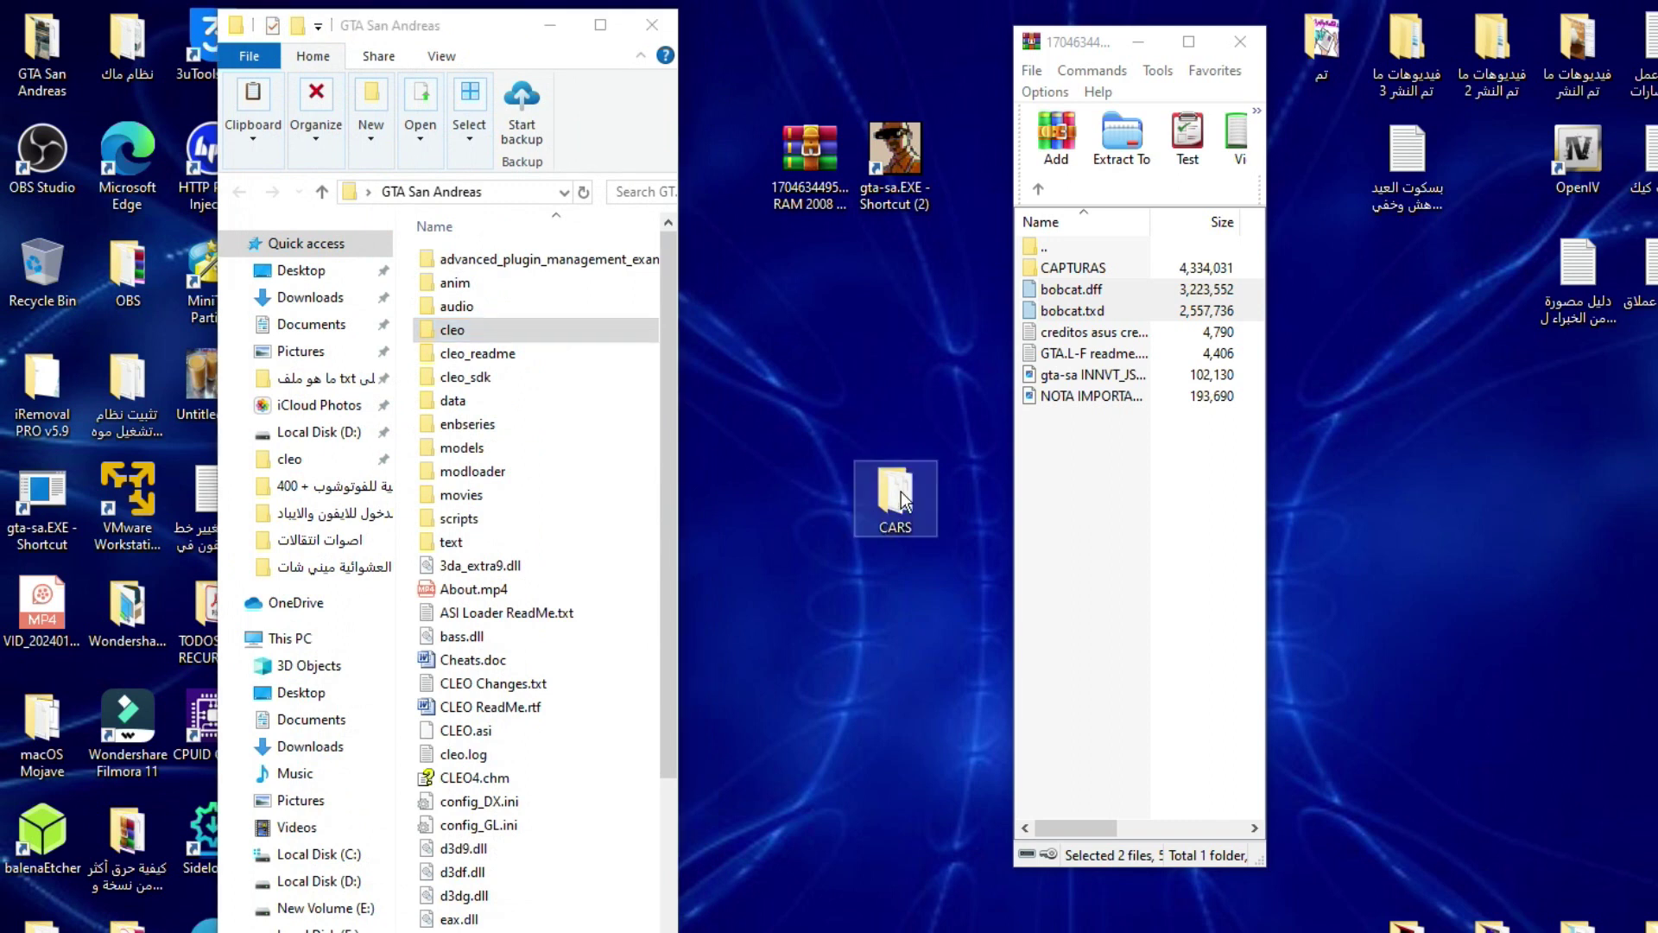
drag(519, 23, 686, 44)
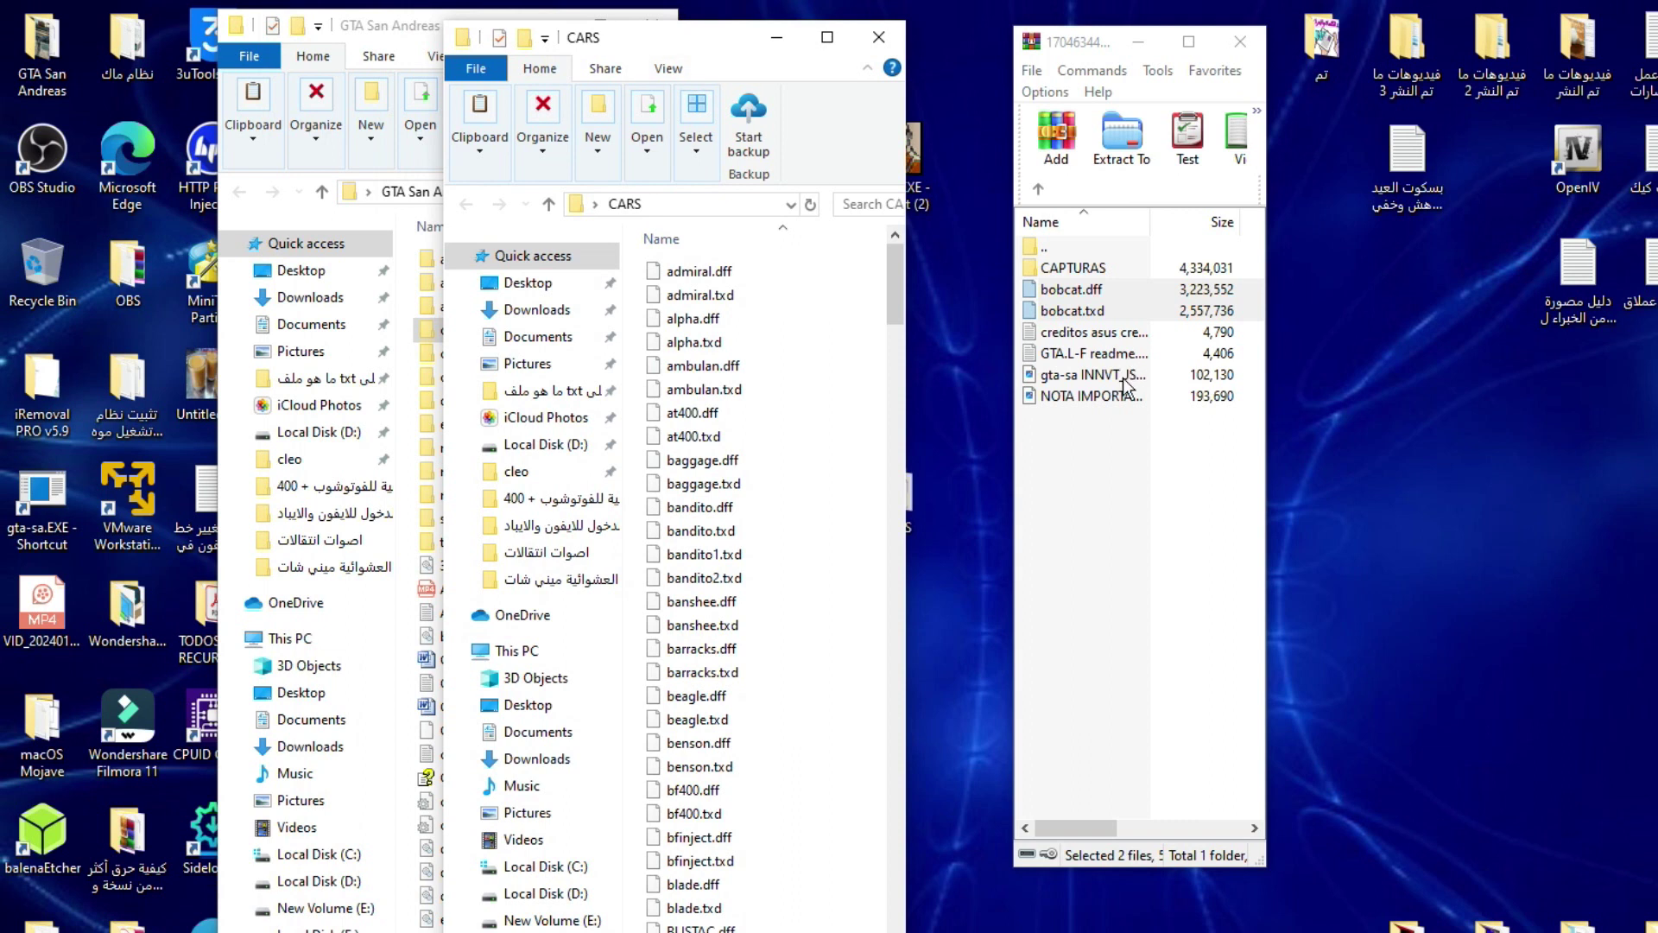
Copy bobcat.dff and bobcat.txd together from the archive into the CARS folder.
click(1078, 489)
click(1071, 290)
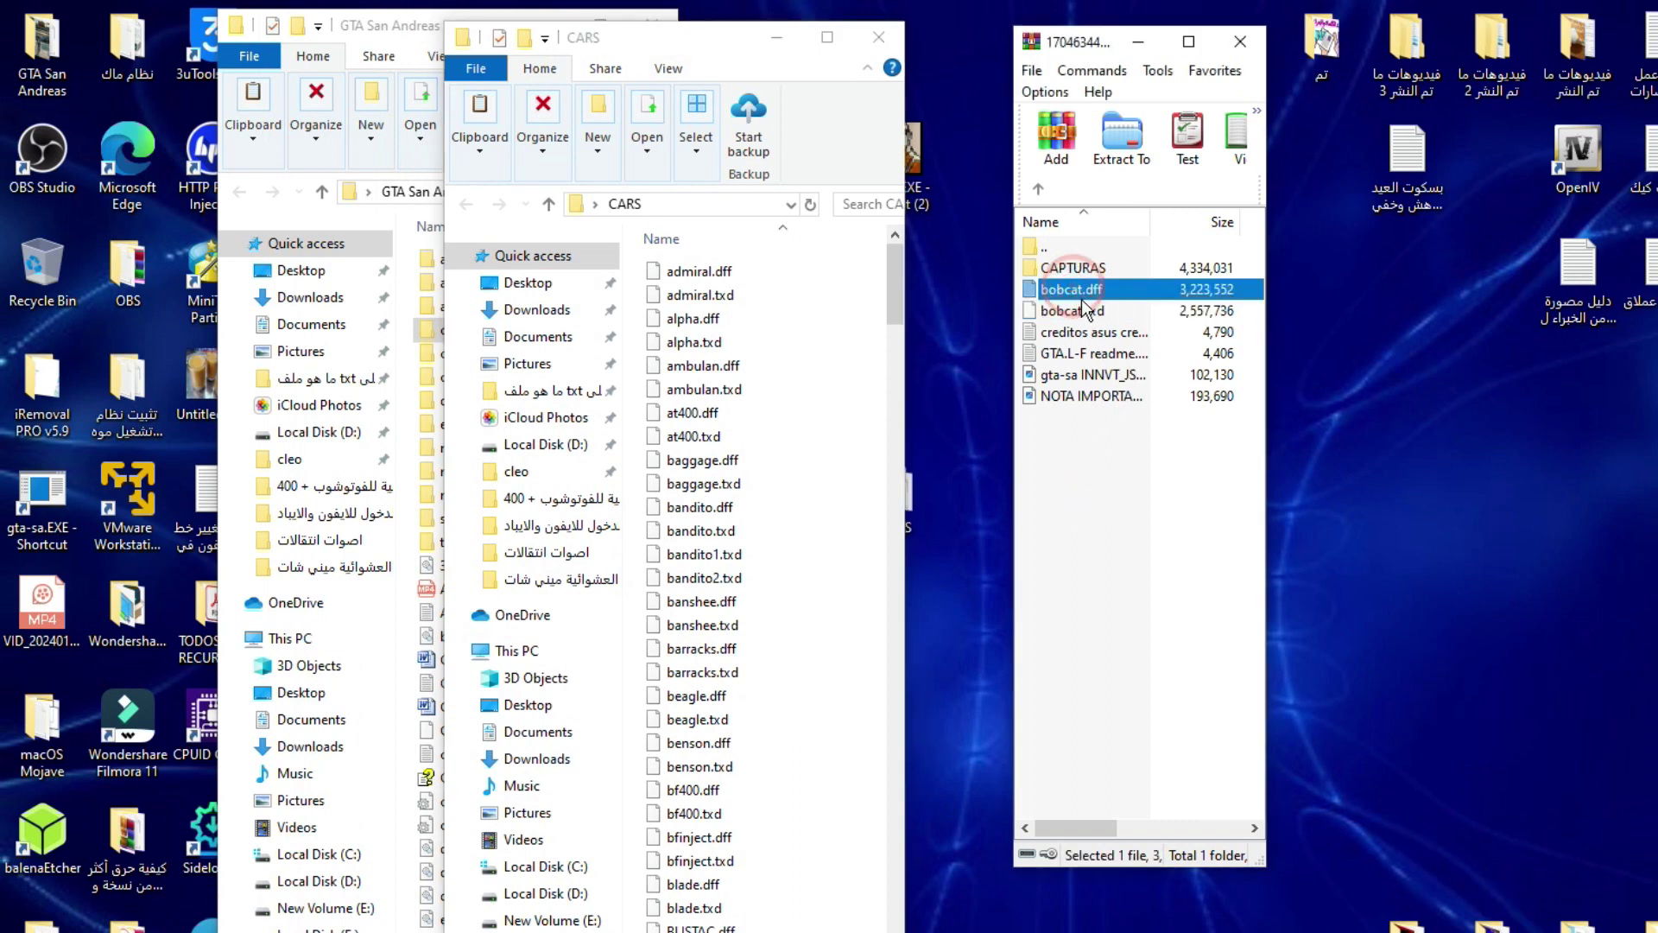
click(1103, 310)
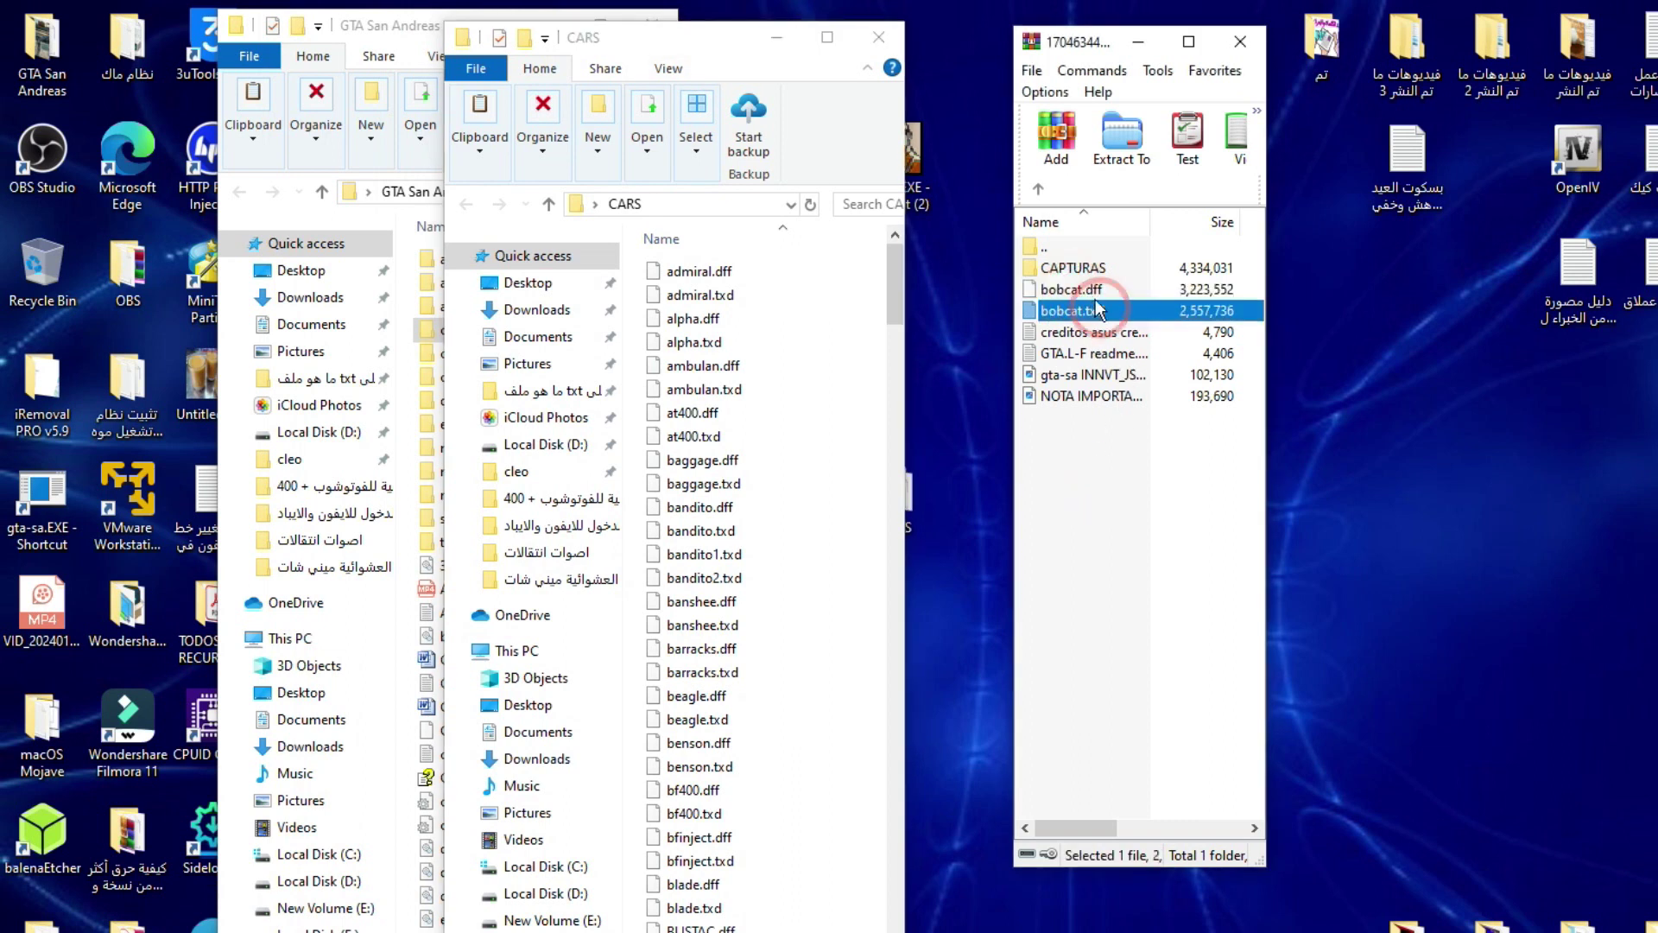
ctrl+click(1109, 292)
drag(1109, 292, 765, 446)
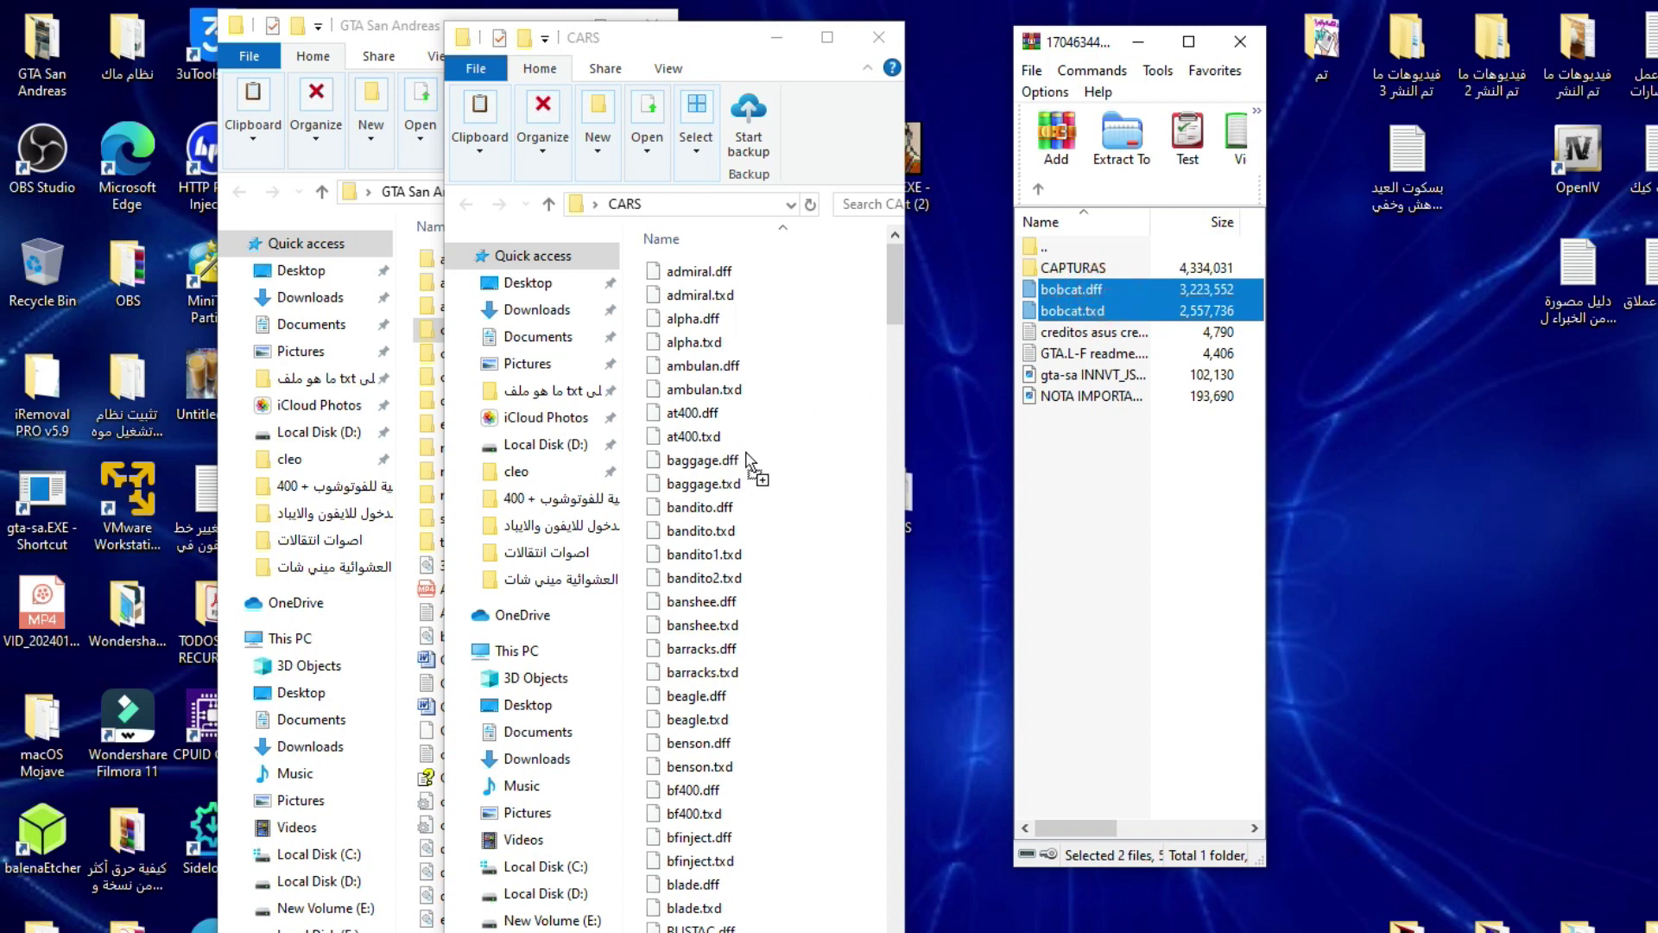
drag(750, 460, 744, 462)
click(652, 423)
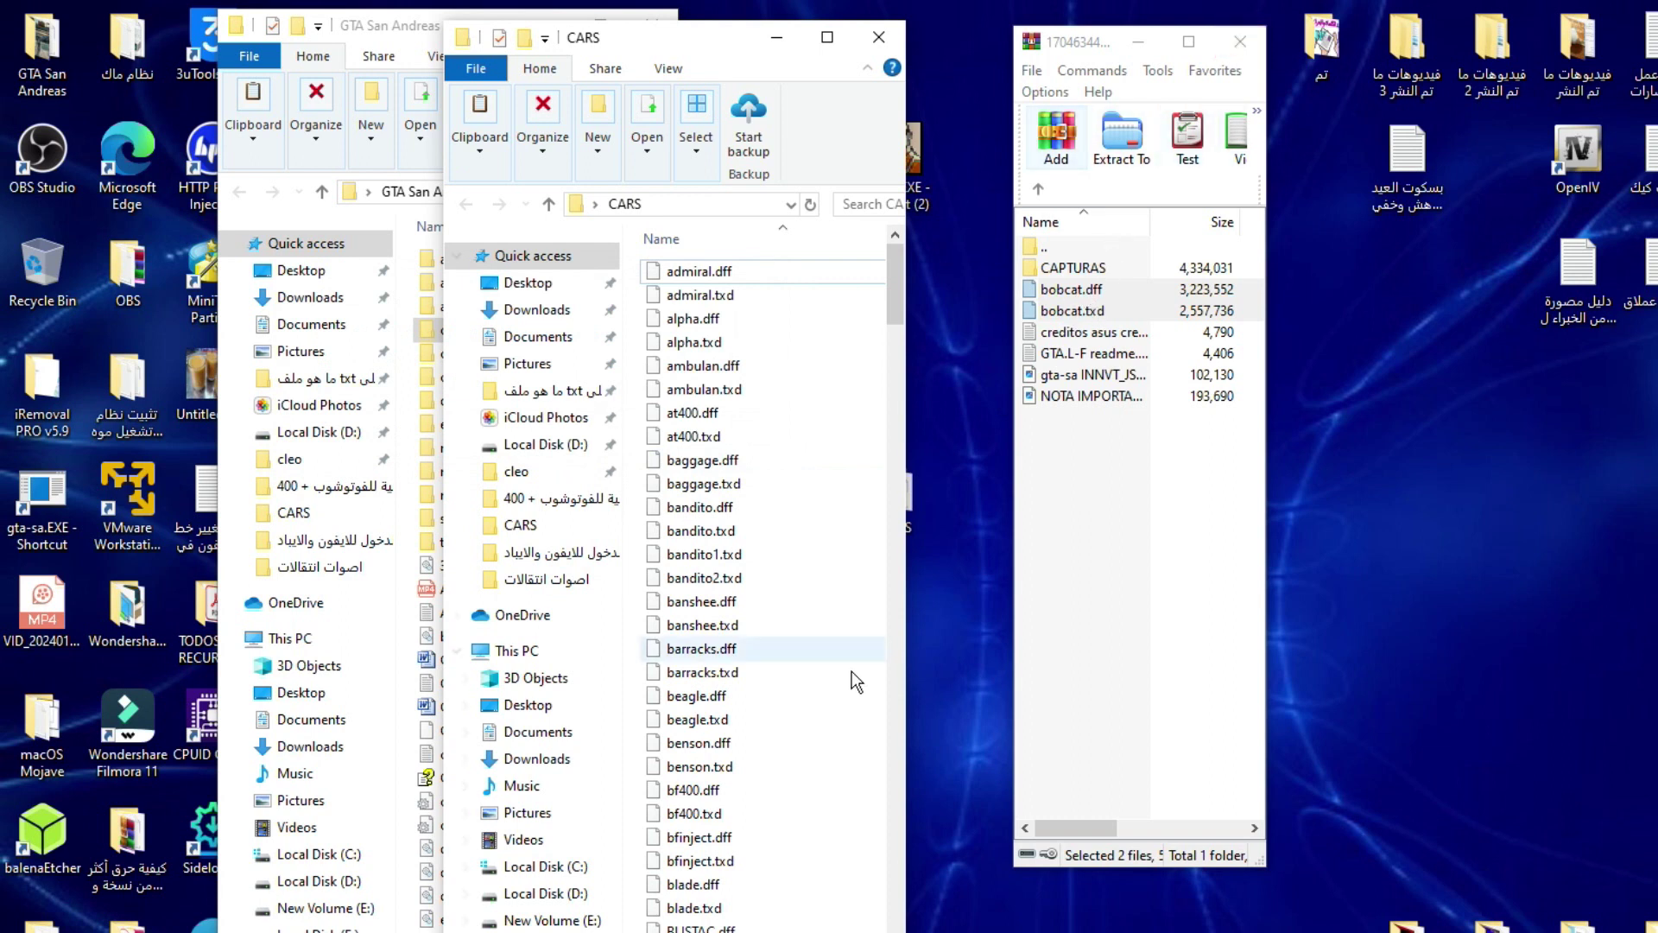
Close the archive and the CARS folder window, and clear the desktop selection.
click(1241, 32)
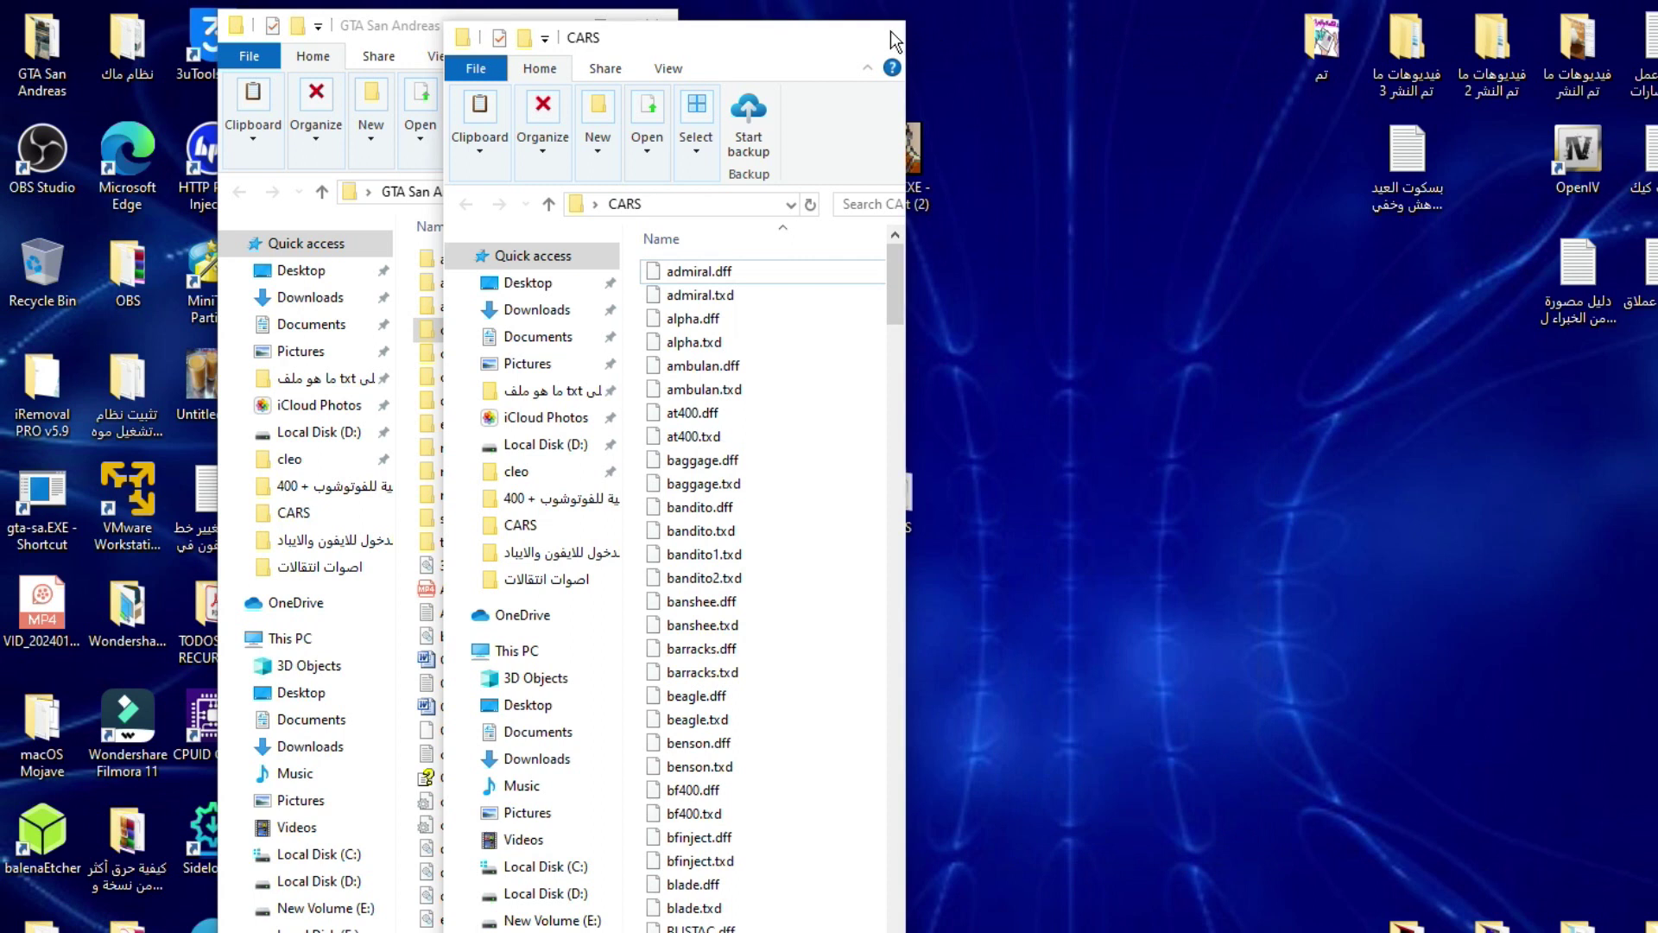
click(878, 37)
drag(951, 400, 827, 677)
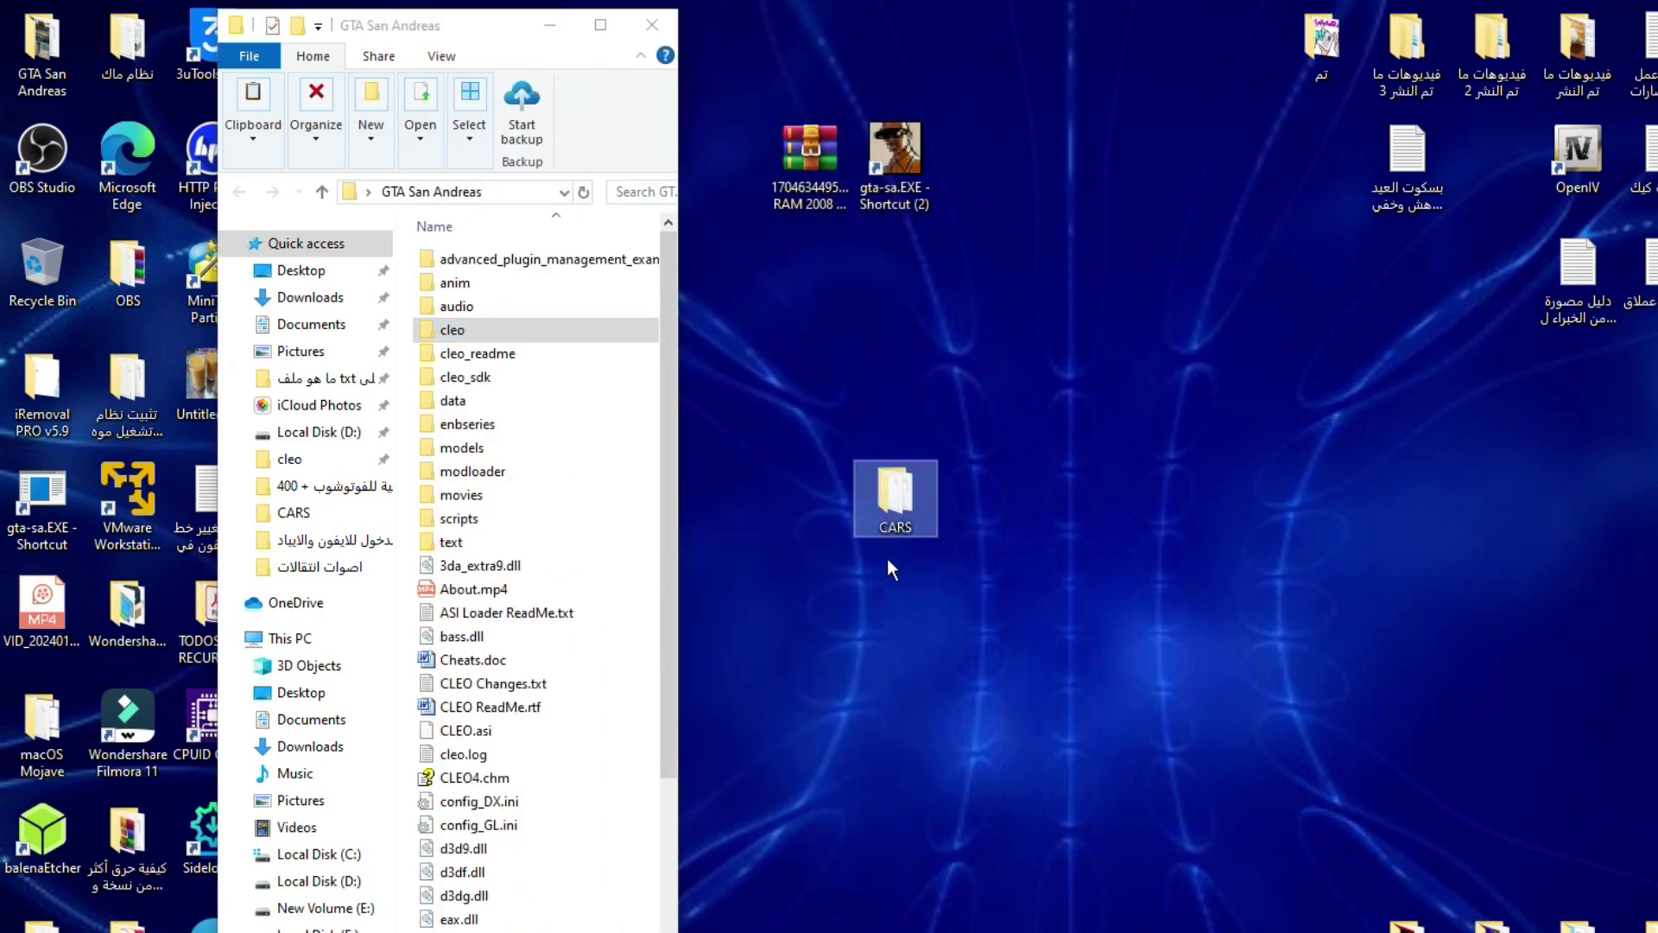
click(1004, 592)
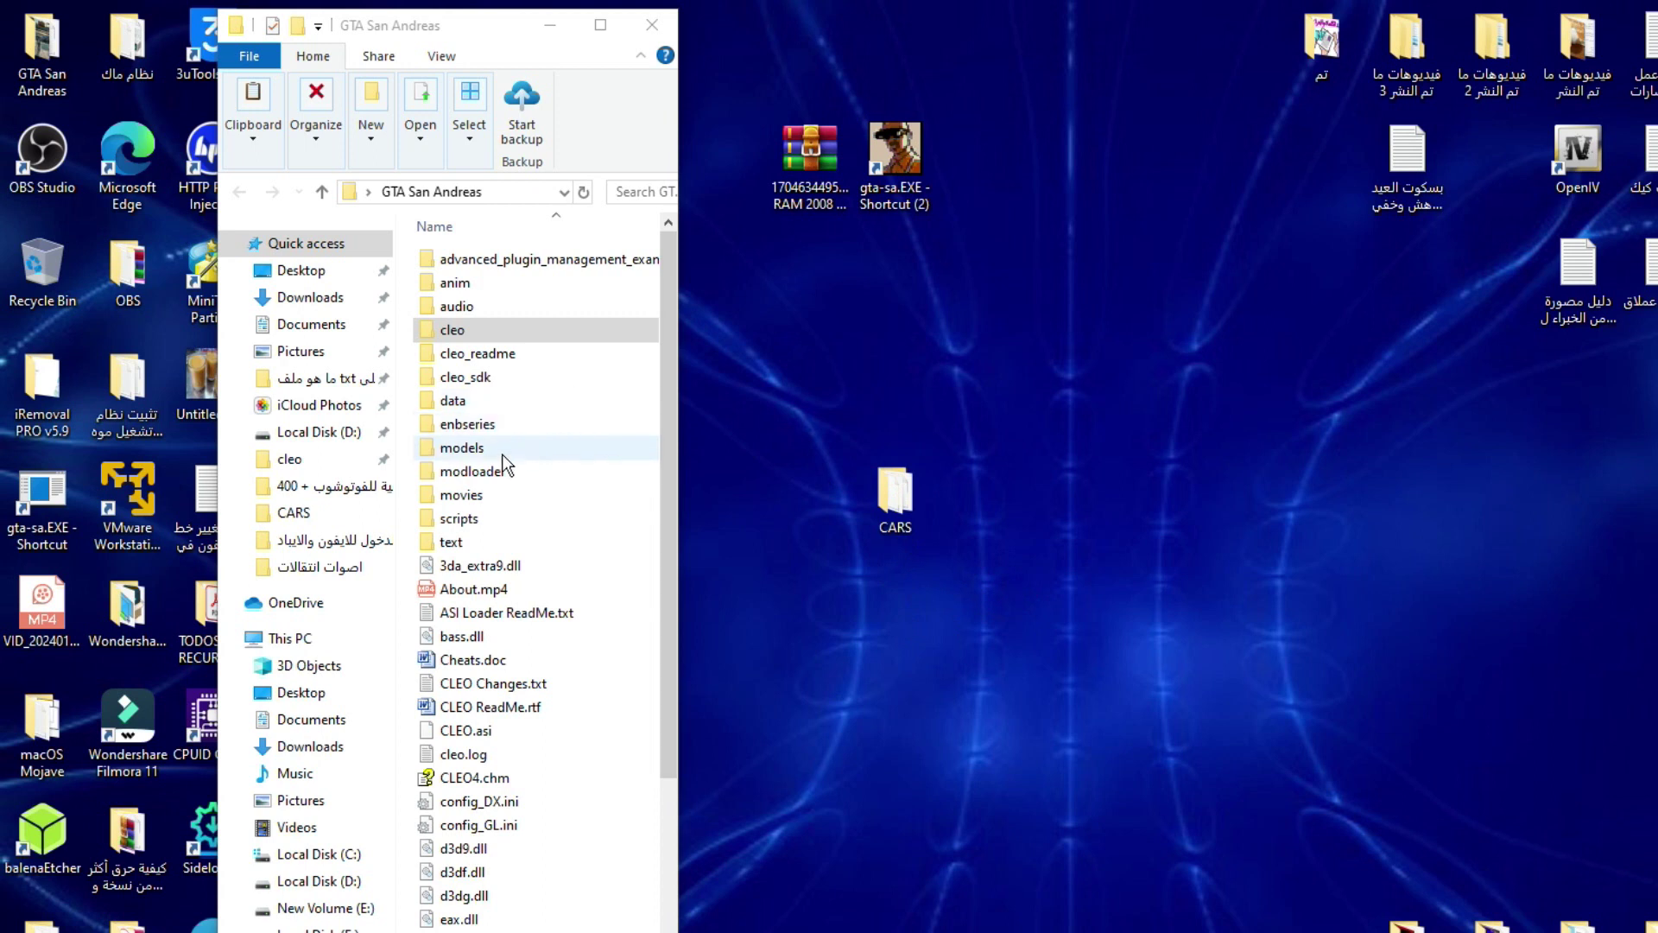
Open the file location of the gta-sa.EXE - Shortcut (2) and enter the modloader folder there.
right_click(887, 155)
click(958, 193)
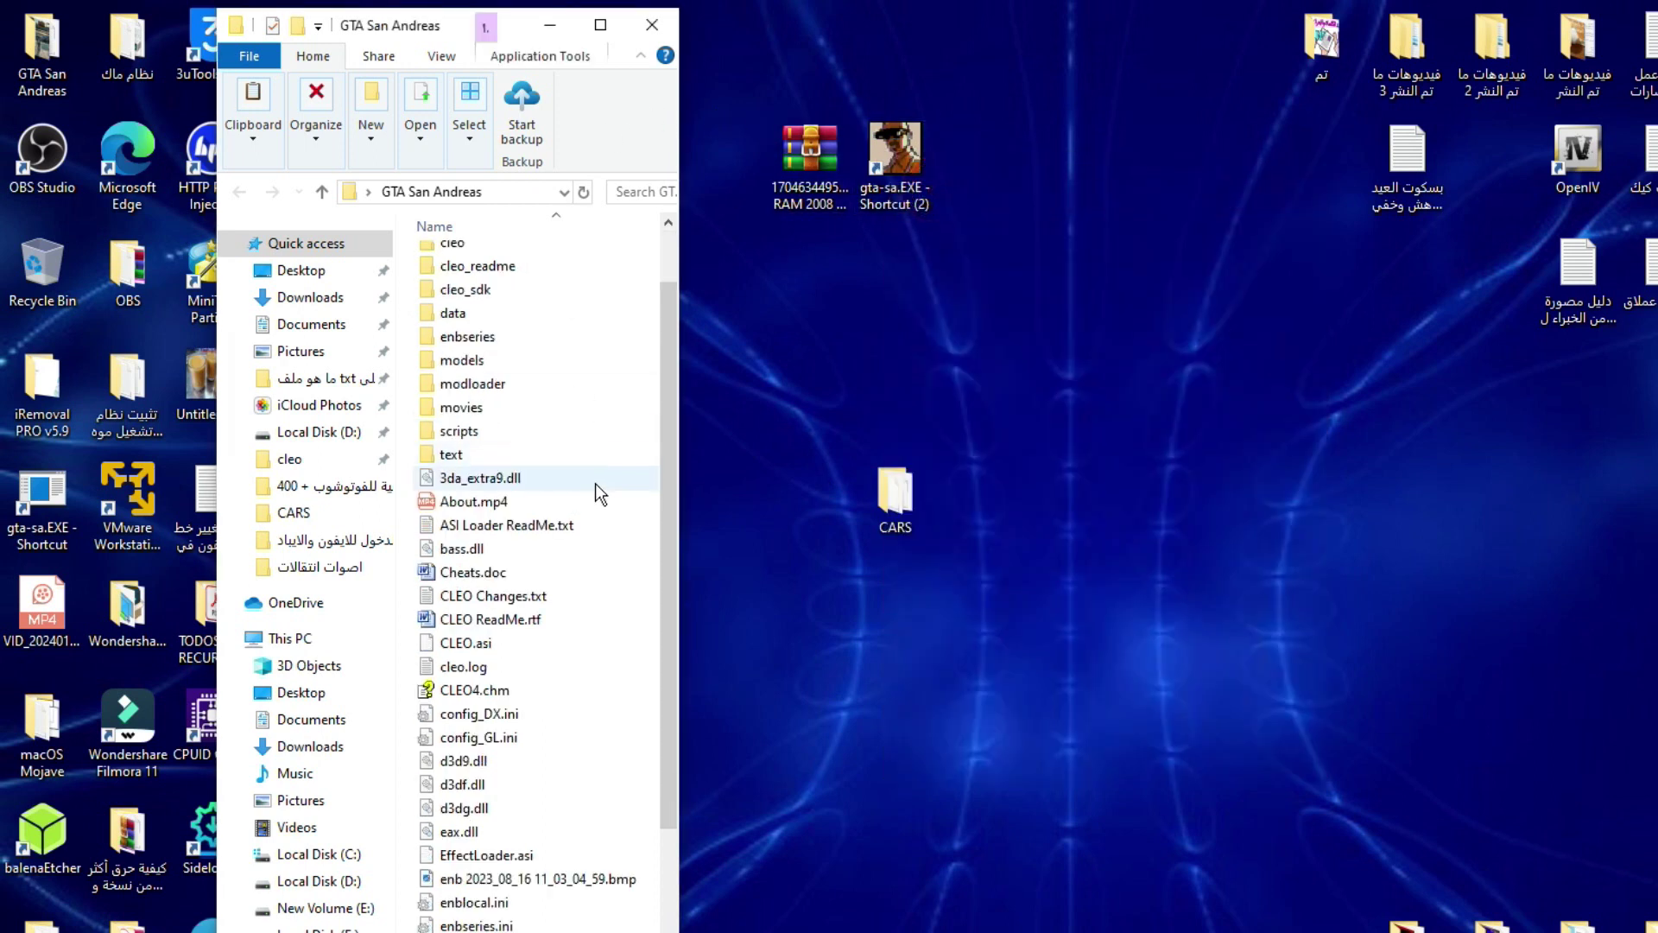
click(515, 382)
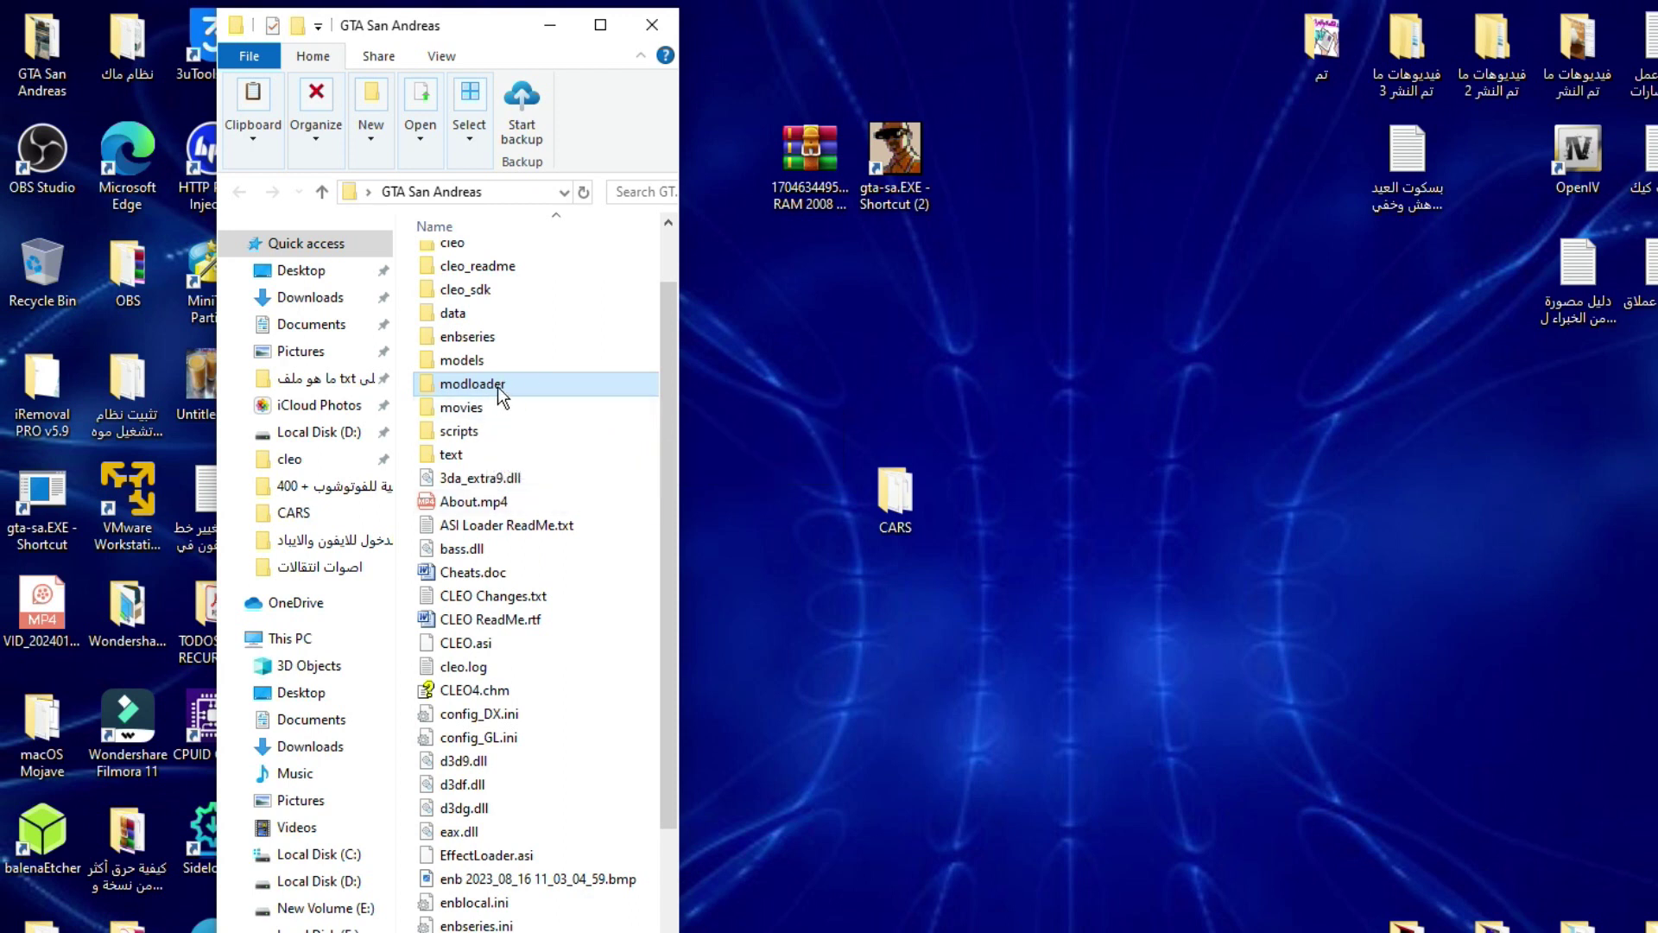
double_click(496, 385)
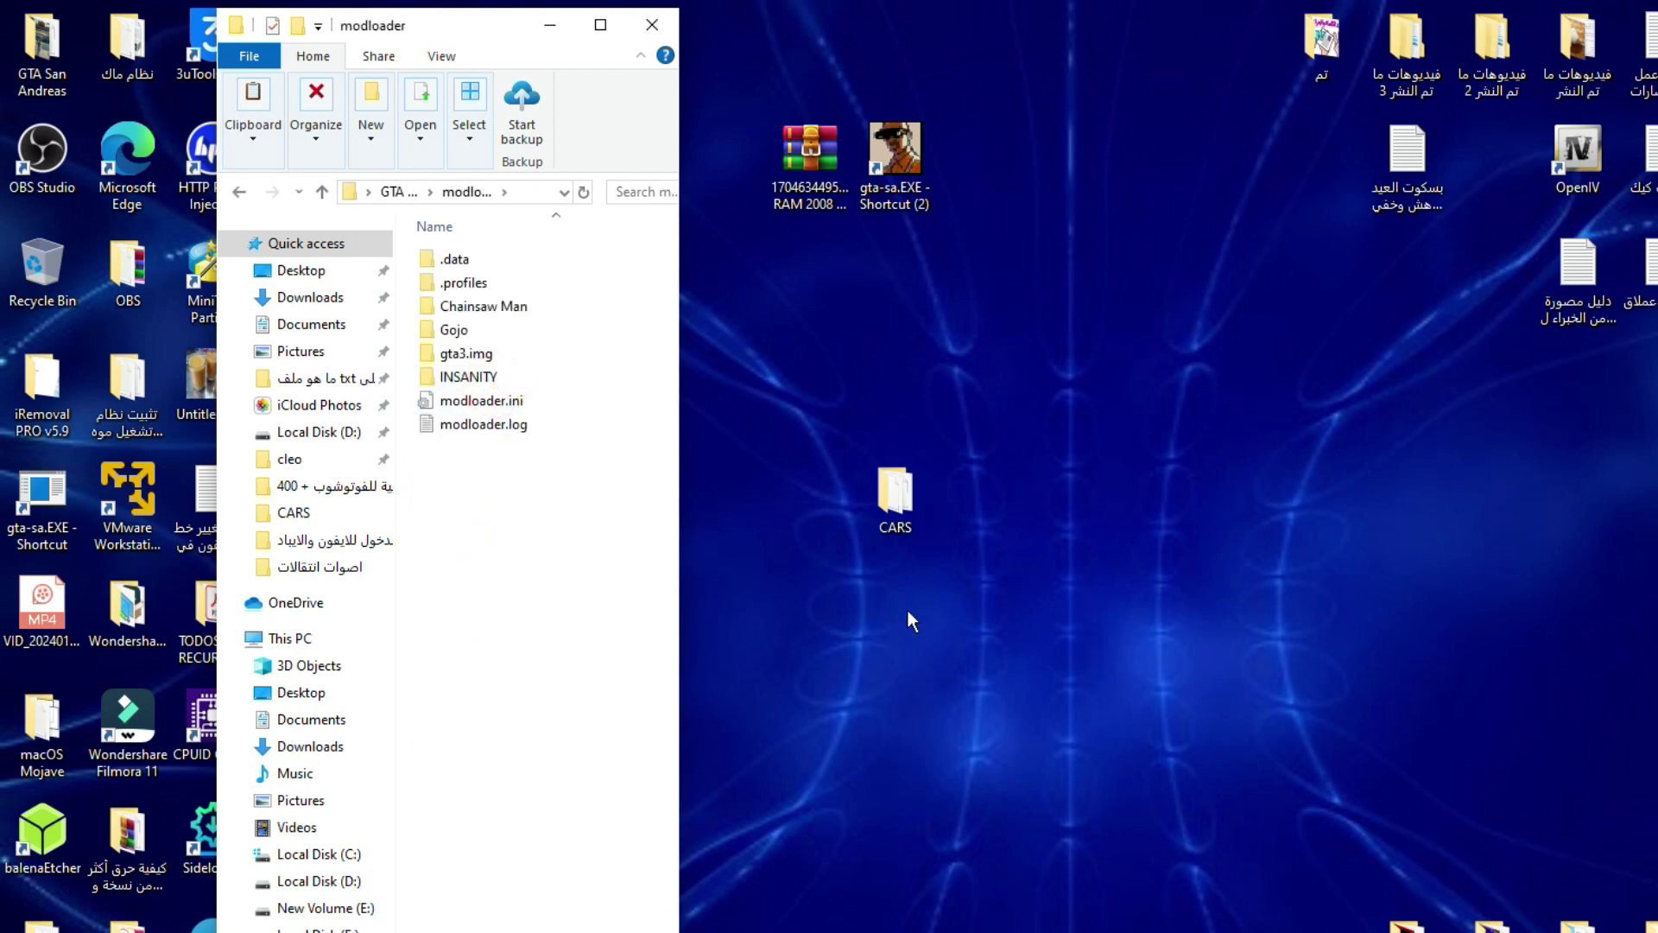
Move the CARS folder from the desktop into the modloader folder and close the folder window.
drag(1015, 395, 851, 602)
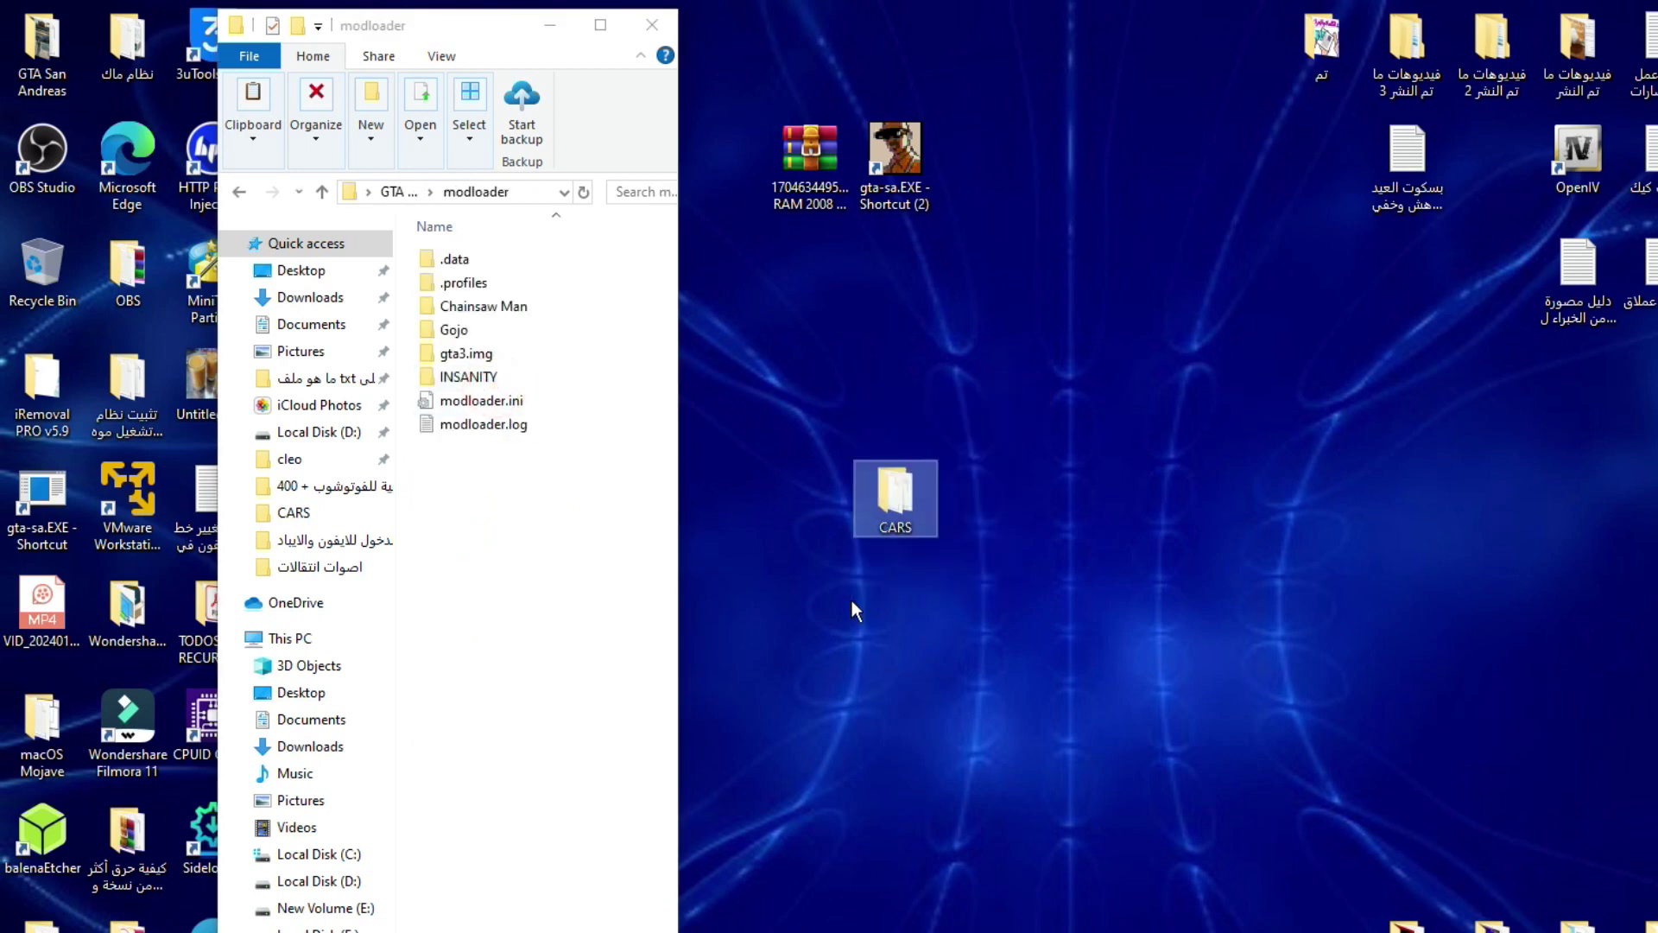
drag(901, 516, 531, 602)
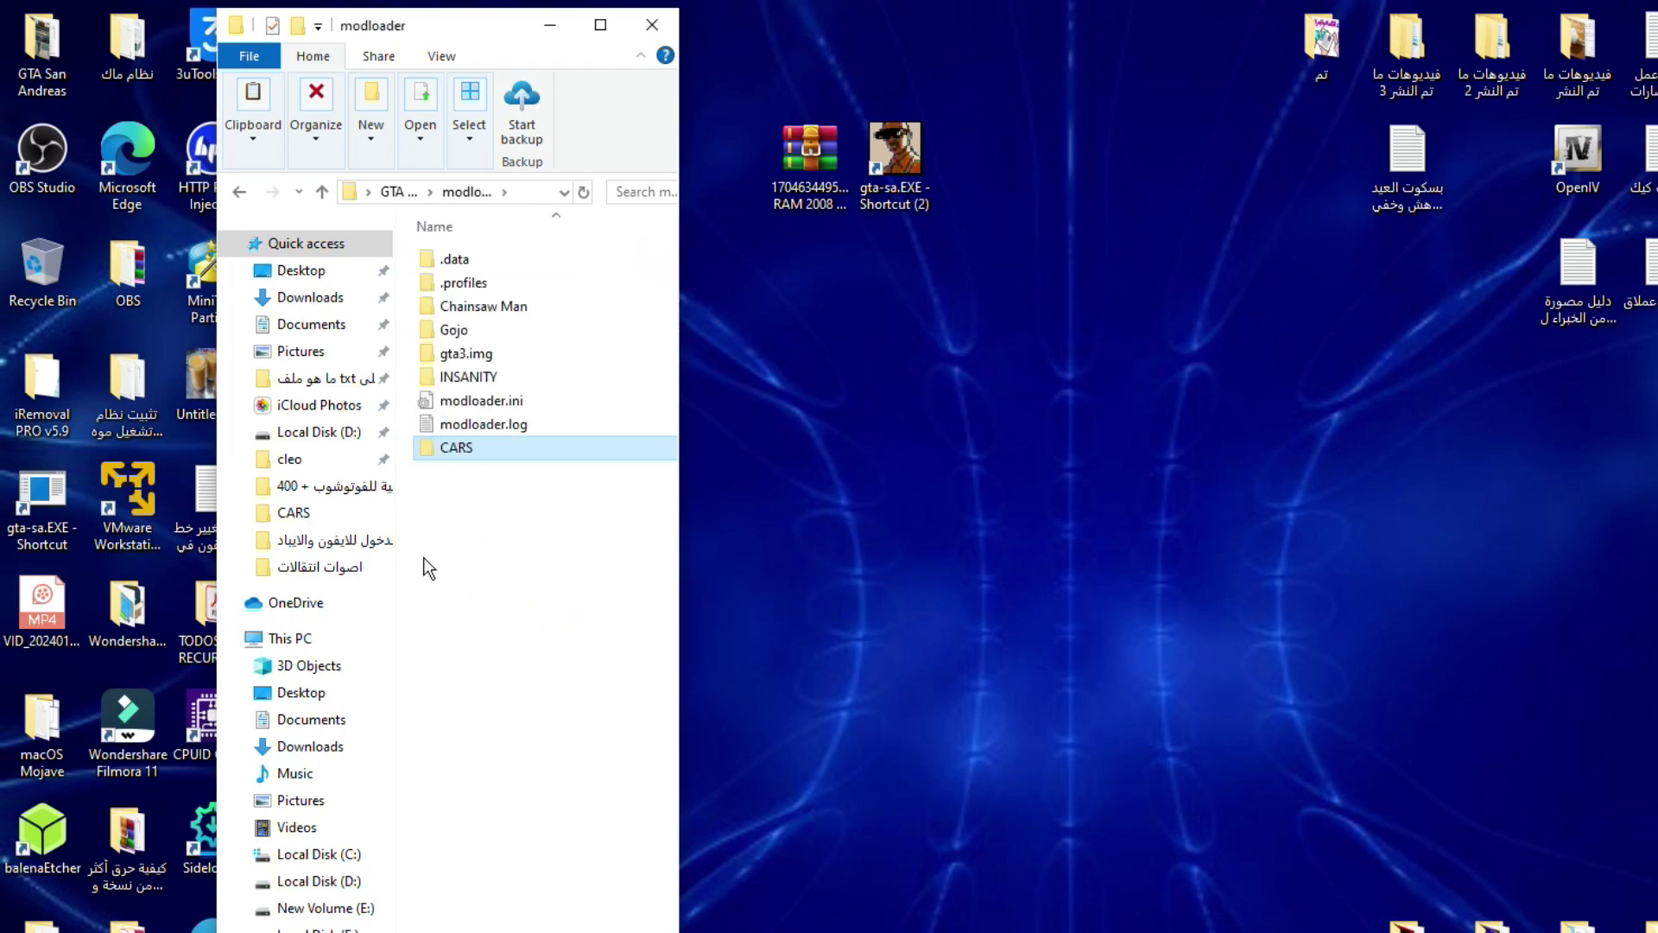
click(653, 25)
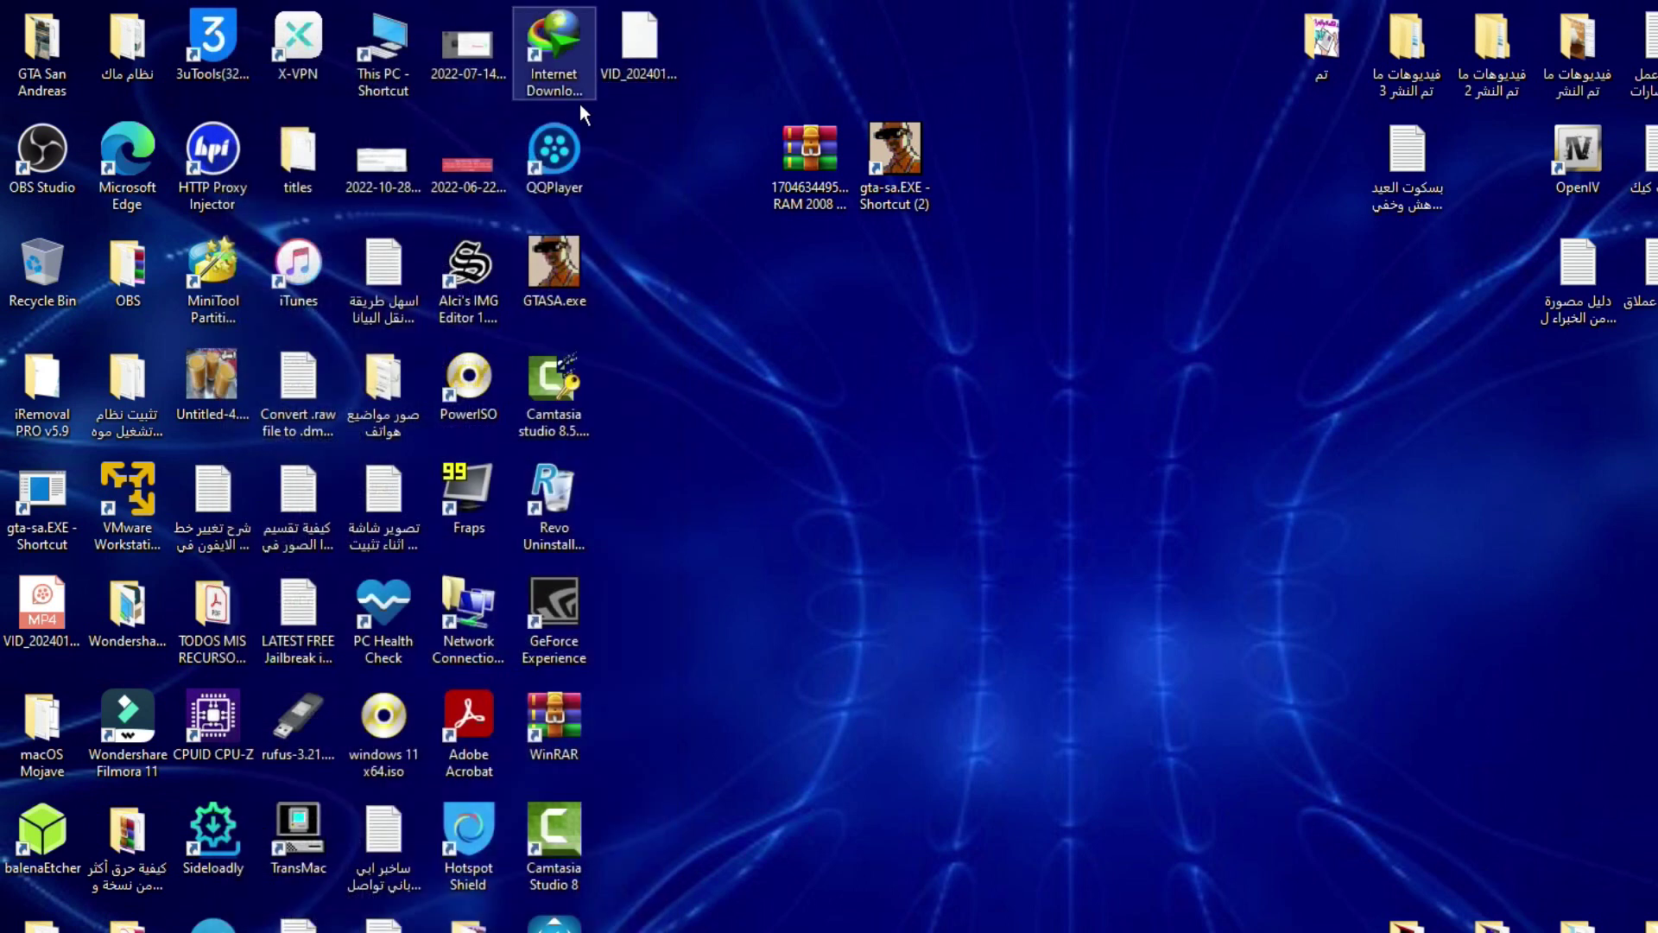
Launch the game from the desktop's gta-sa.EXE - Shortcut (2) and run the character out onto the road.
double_click(923, 164)
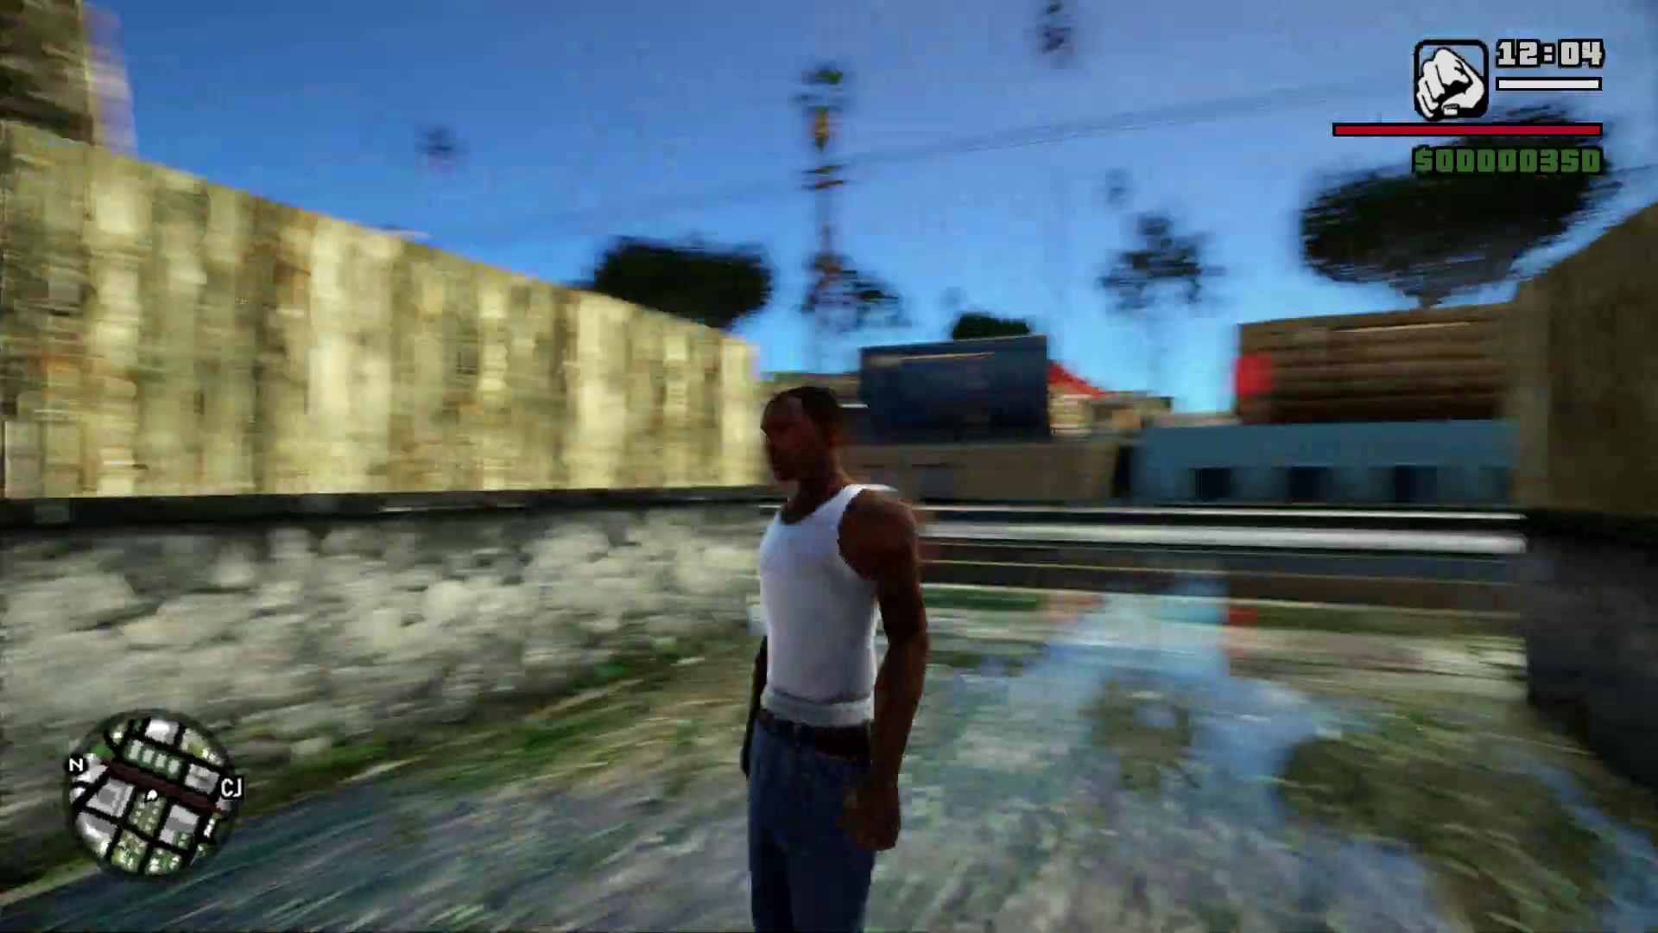
key(w)
key(d)
key(a)
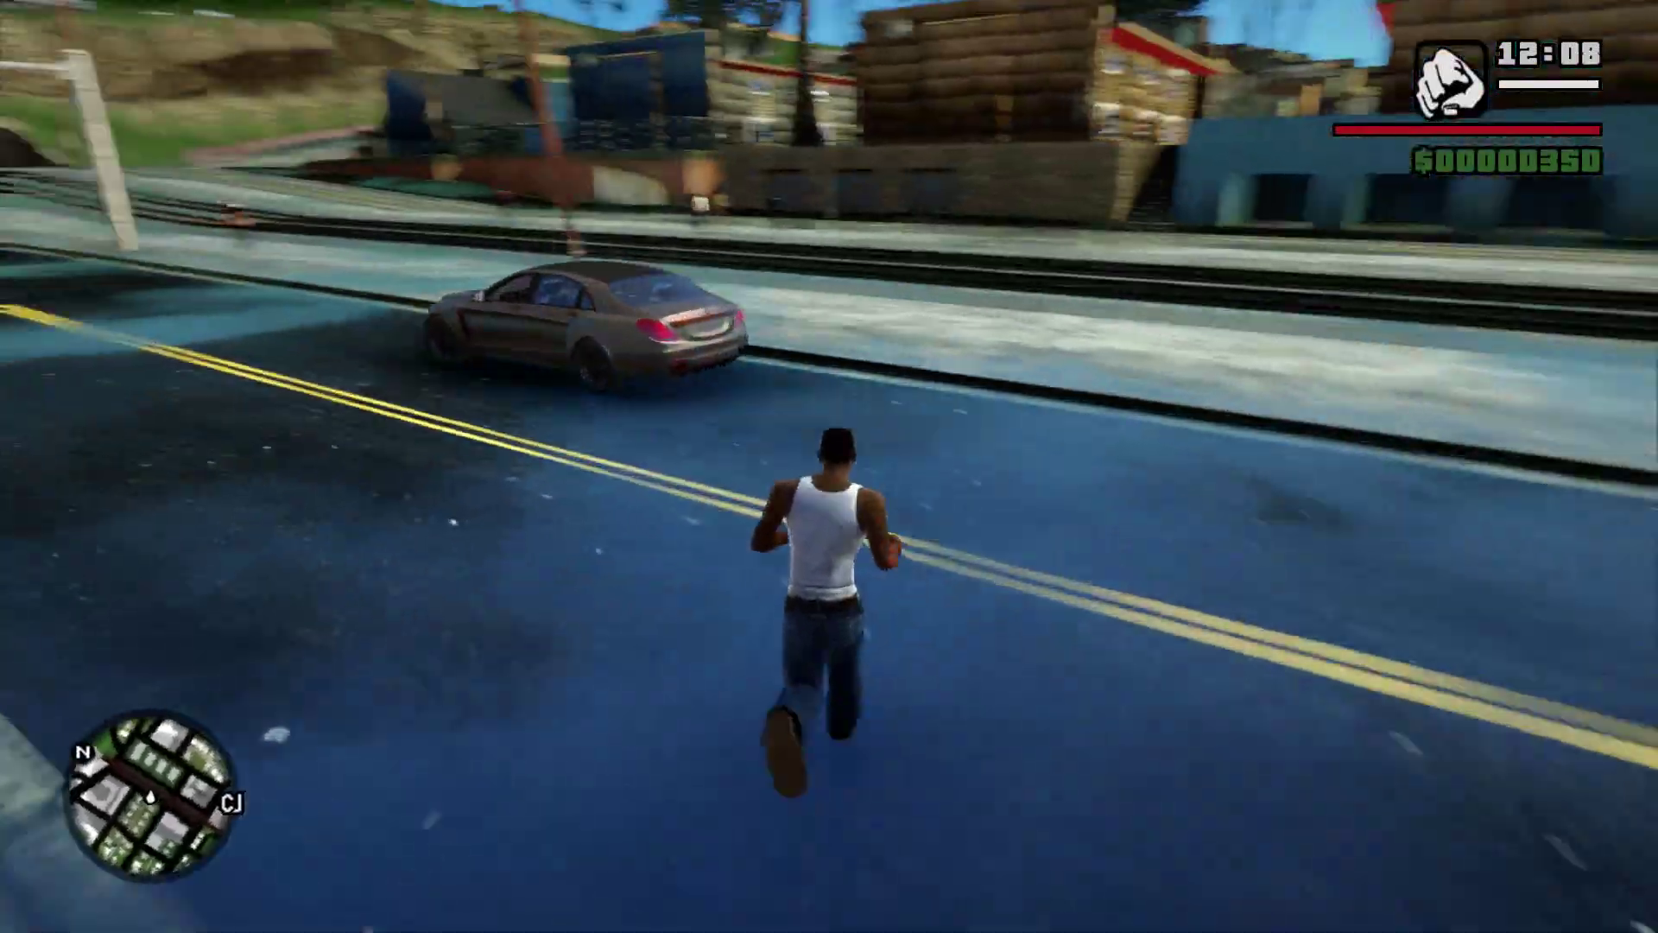
key(d)
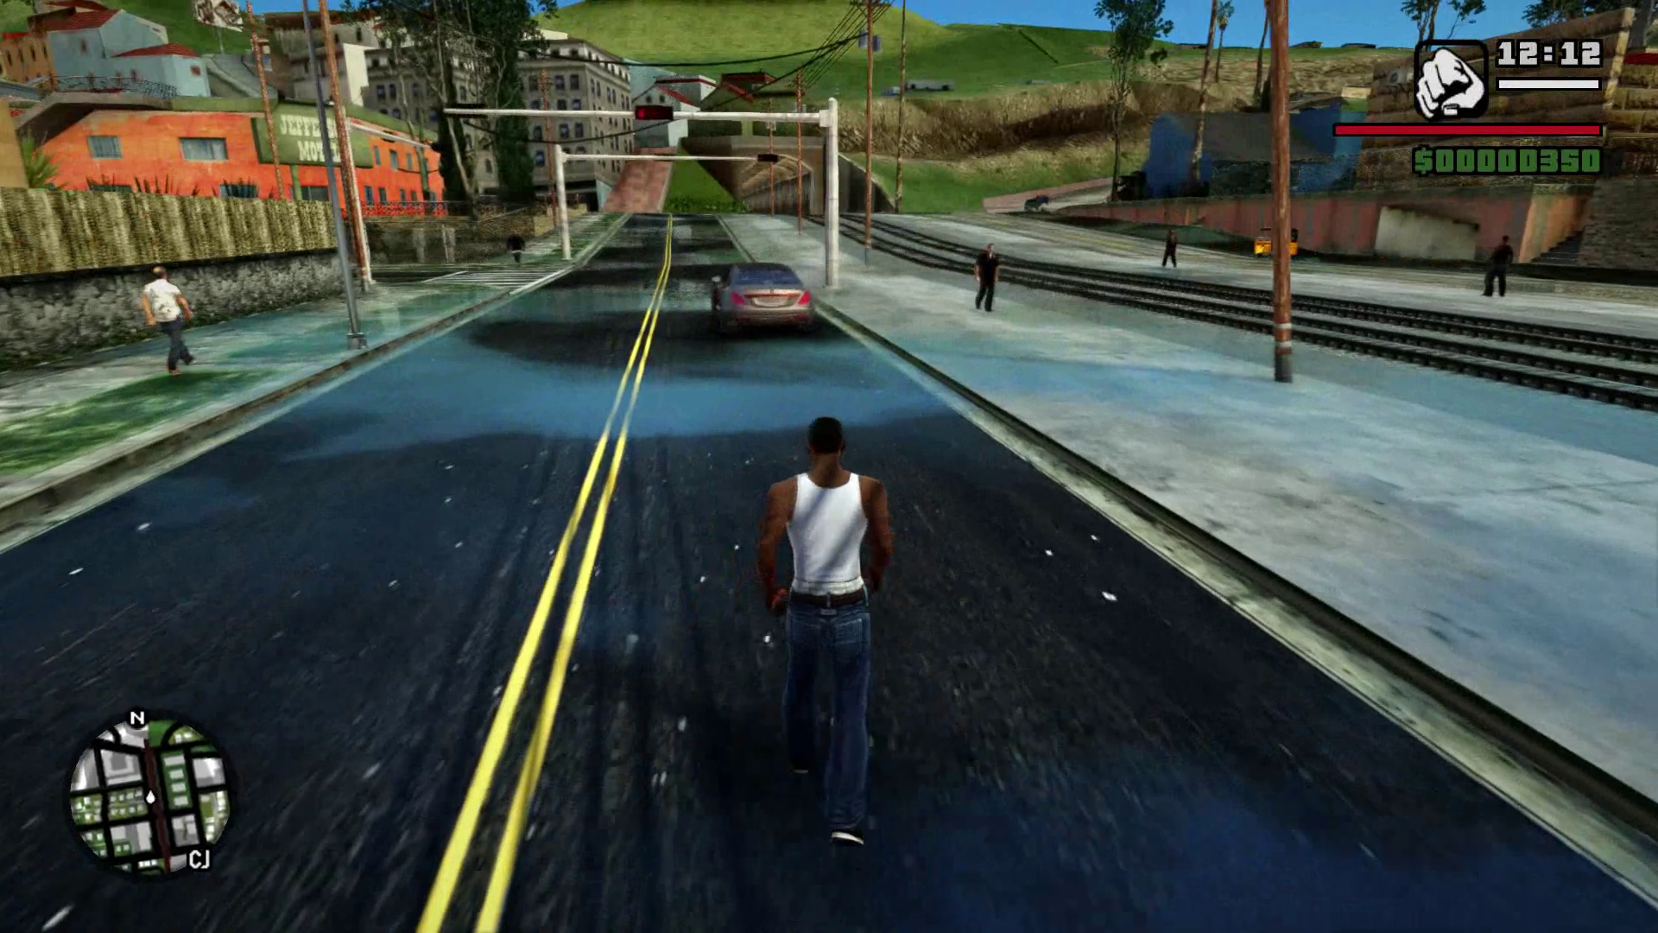
Bring up the in-game Cheats list and enter its Spawn Vehicles category.
key(ctrl+c)
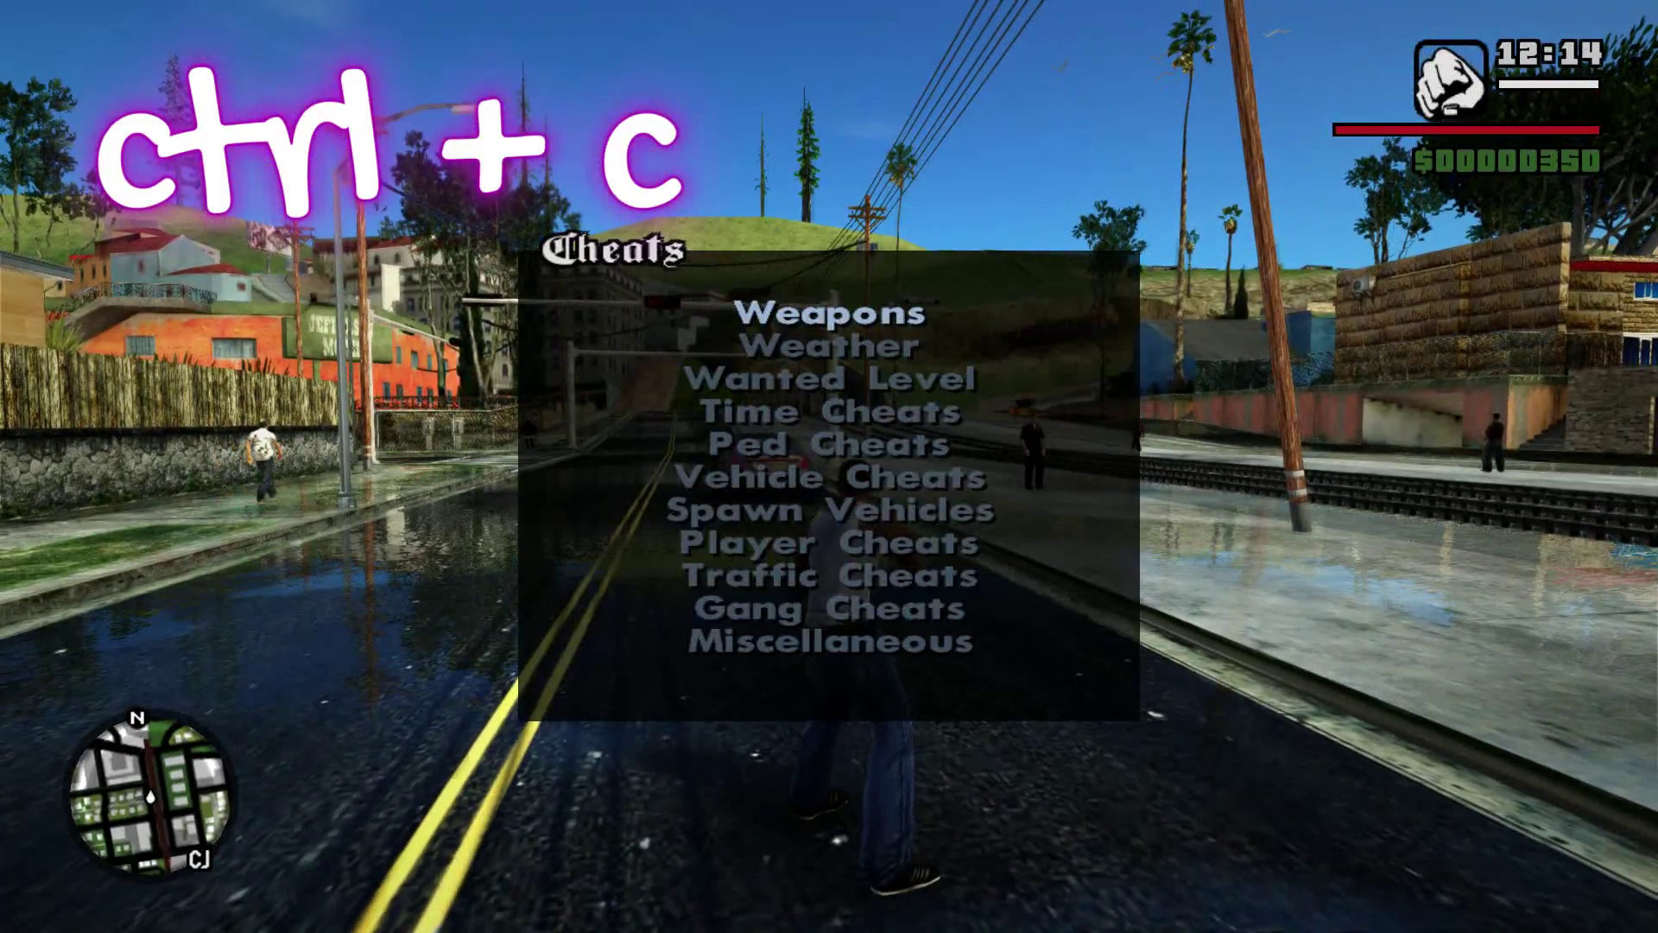
key(Up)
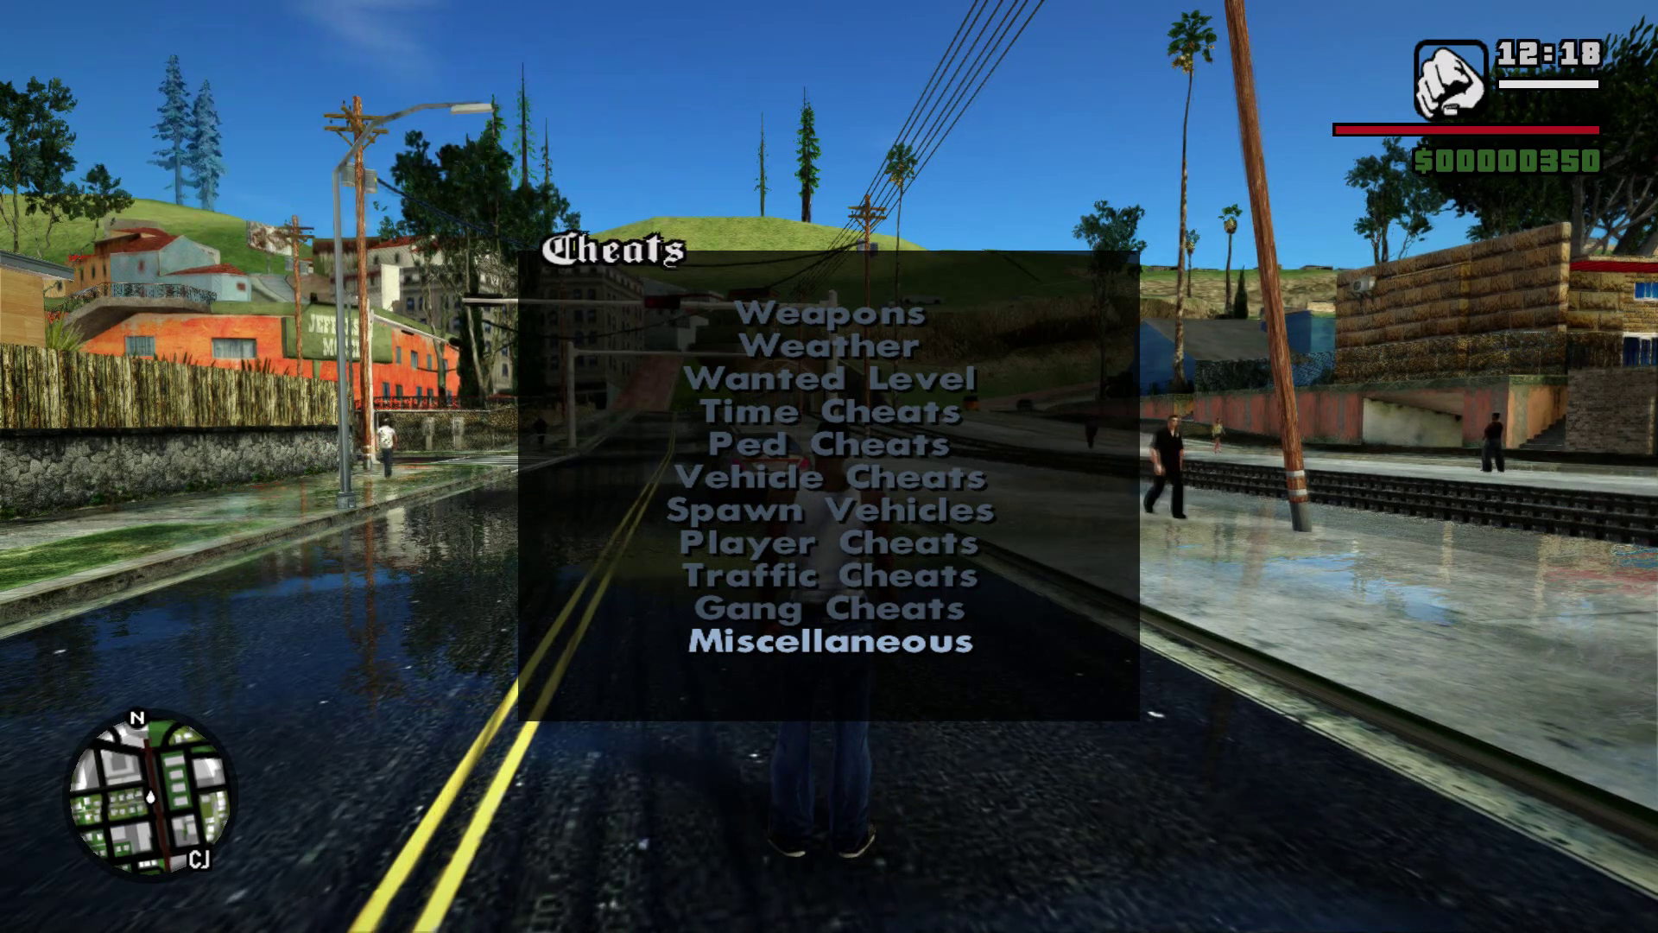
key(Up)
key(Up)
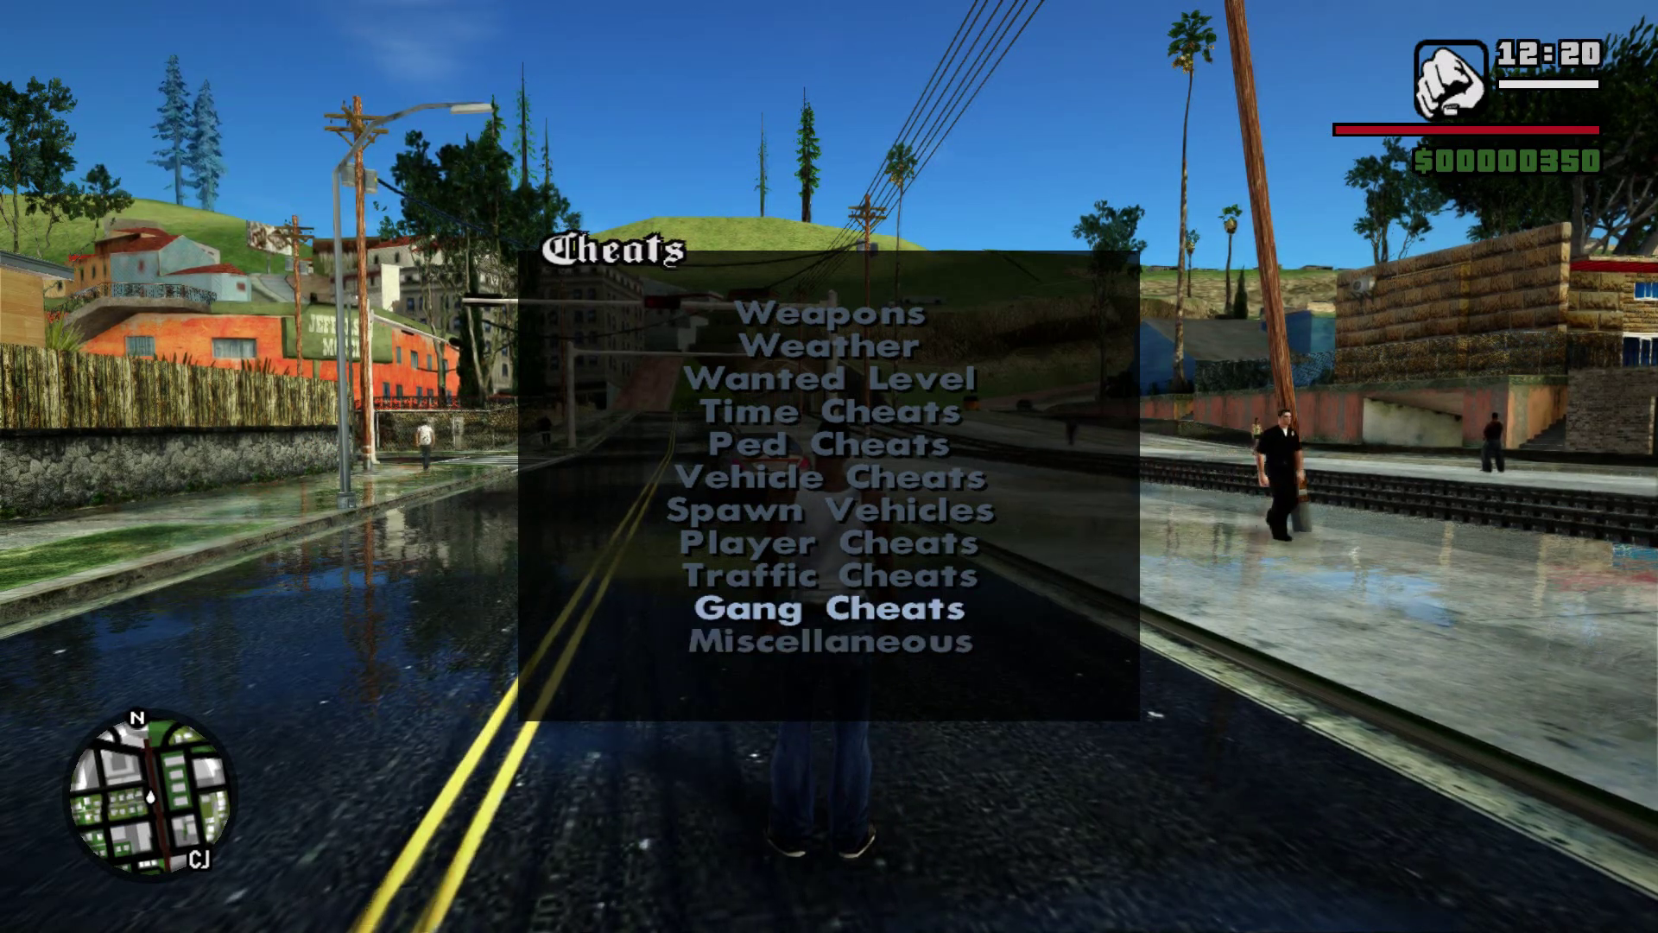
key(Up)
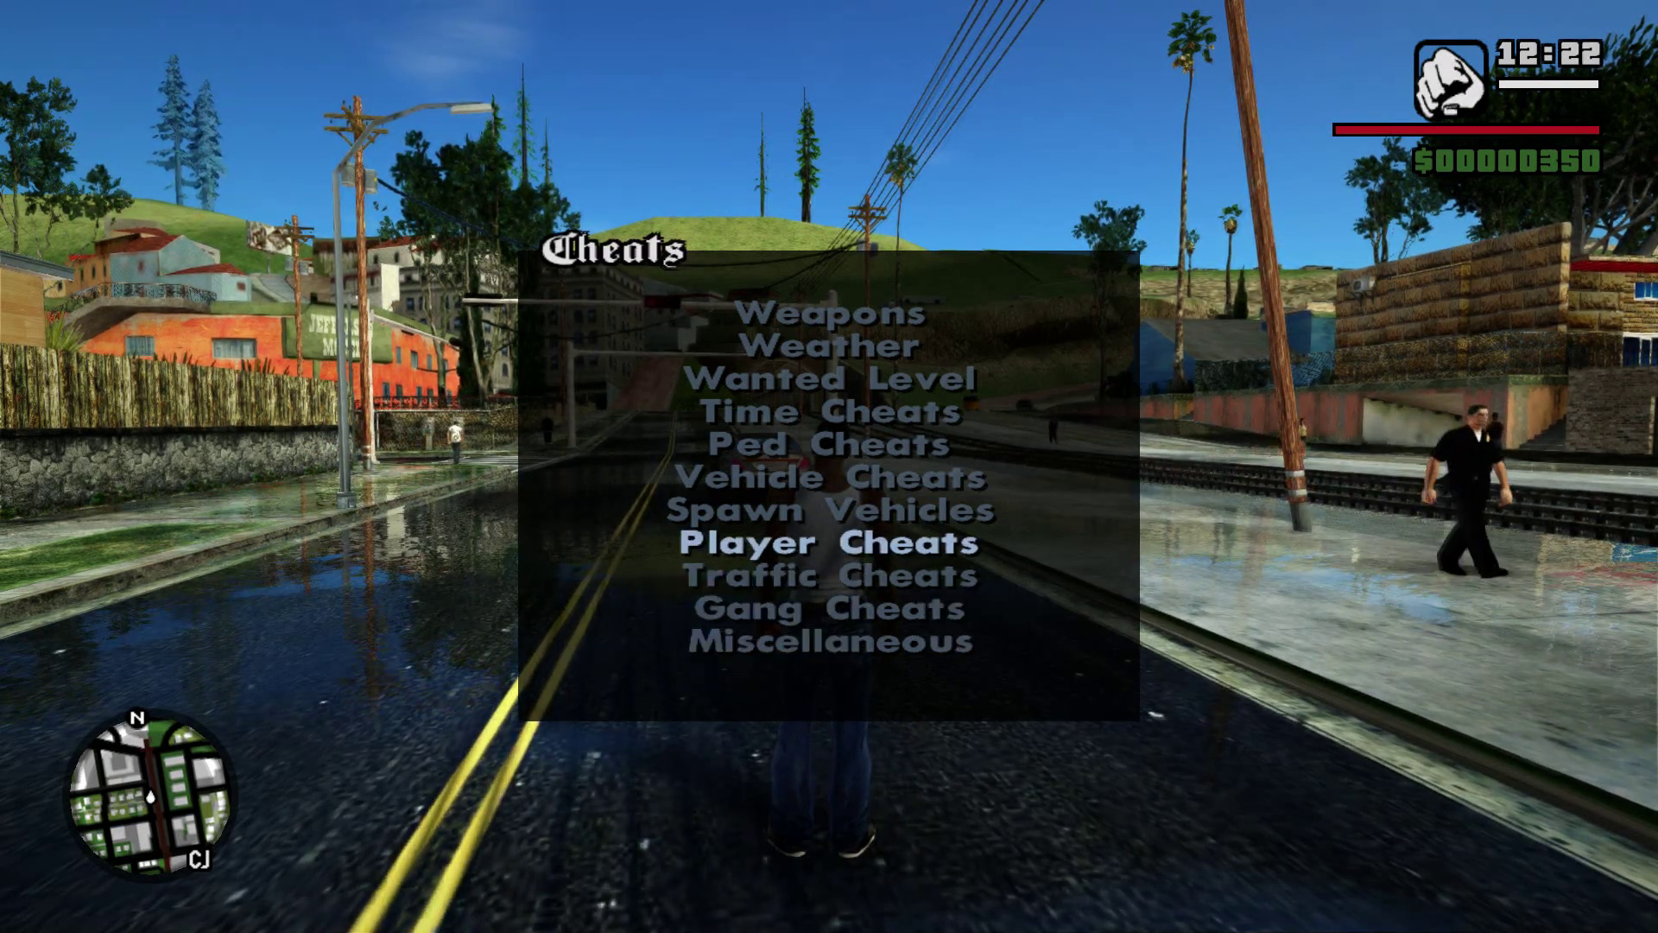
key(Up)
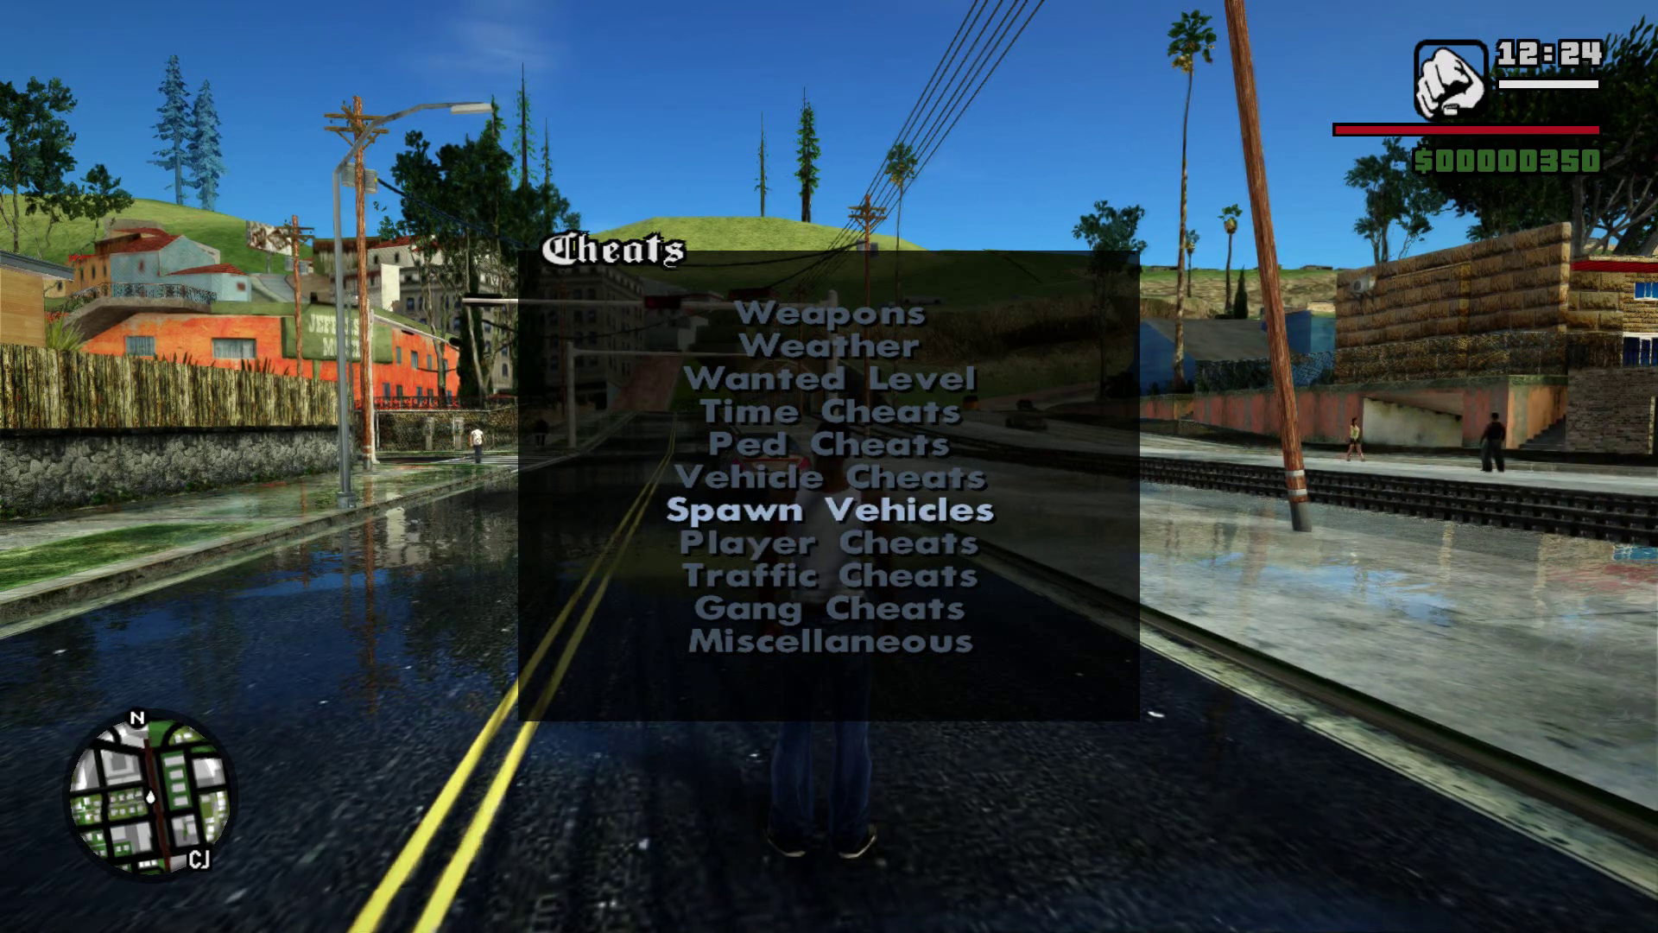
key(Return)
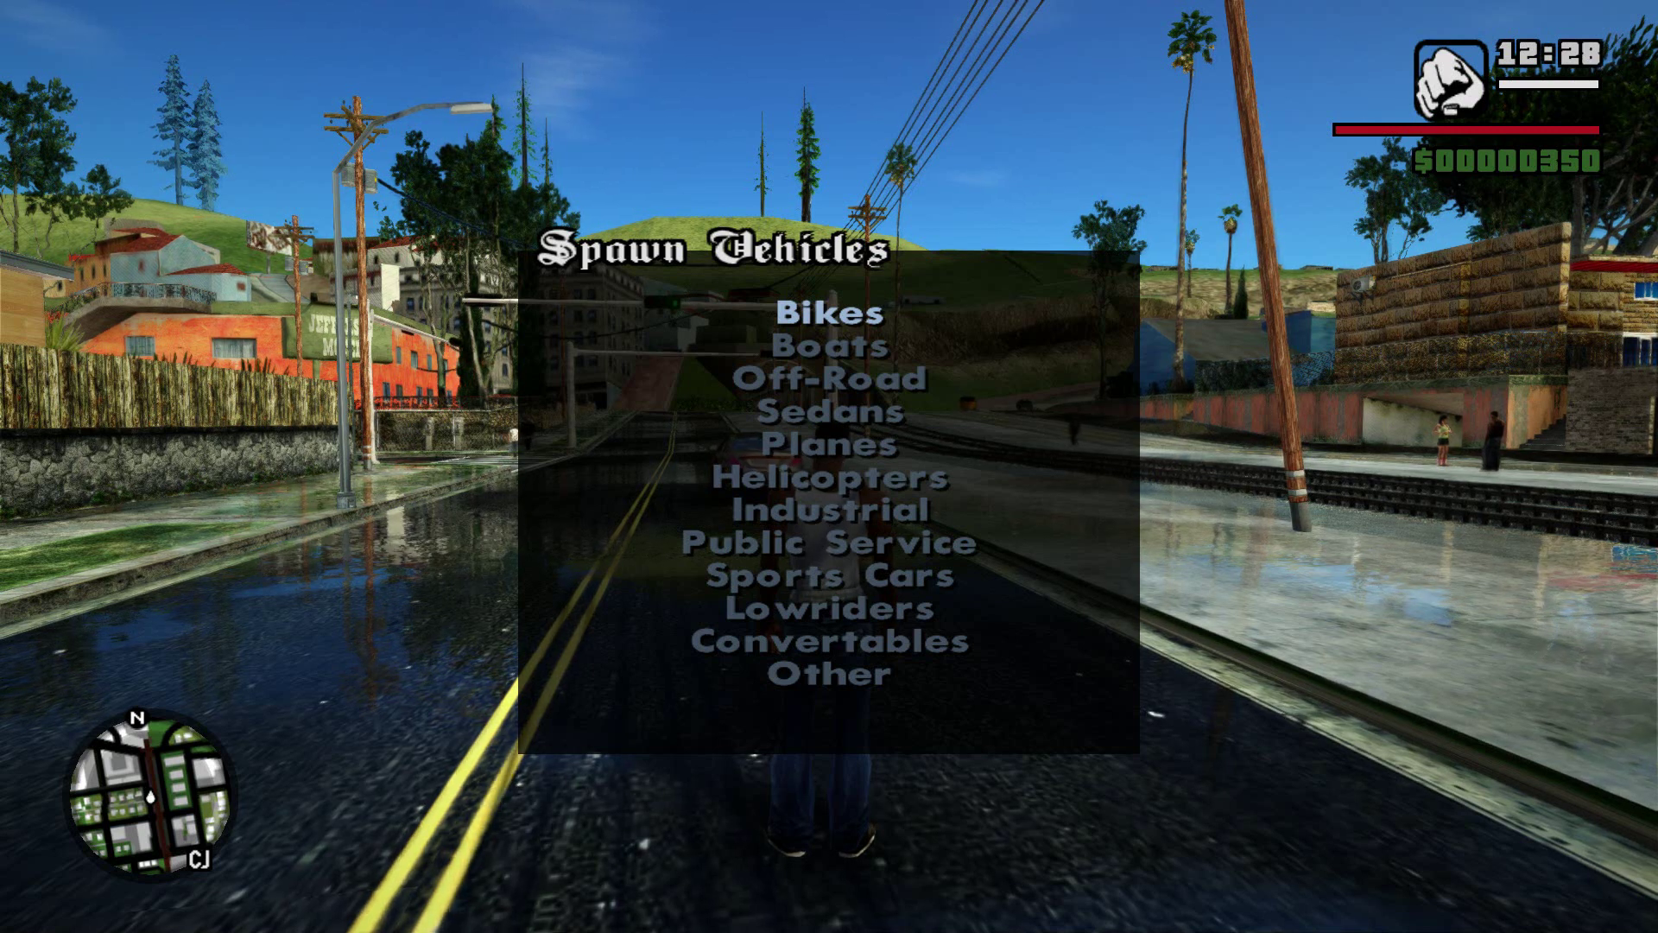
Enter the Sports Cars category of the vehicles that can be spawned.
key(Up)
key(Up)
key(Up)
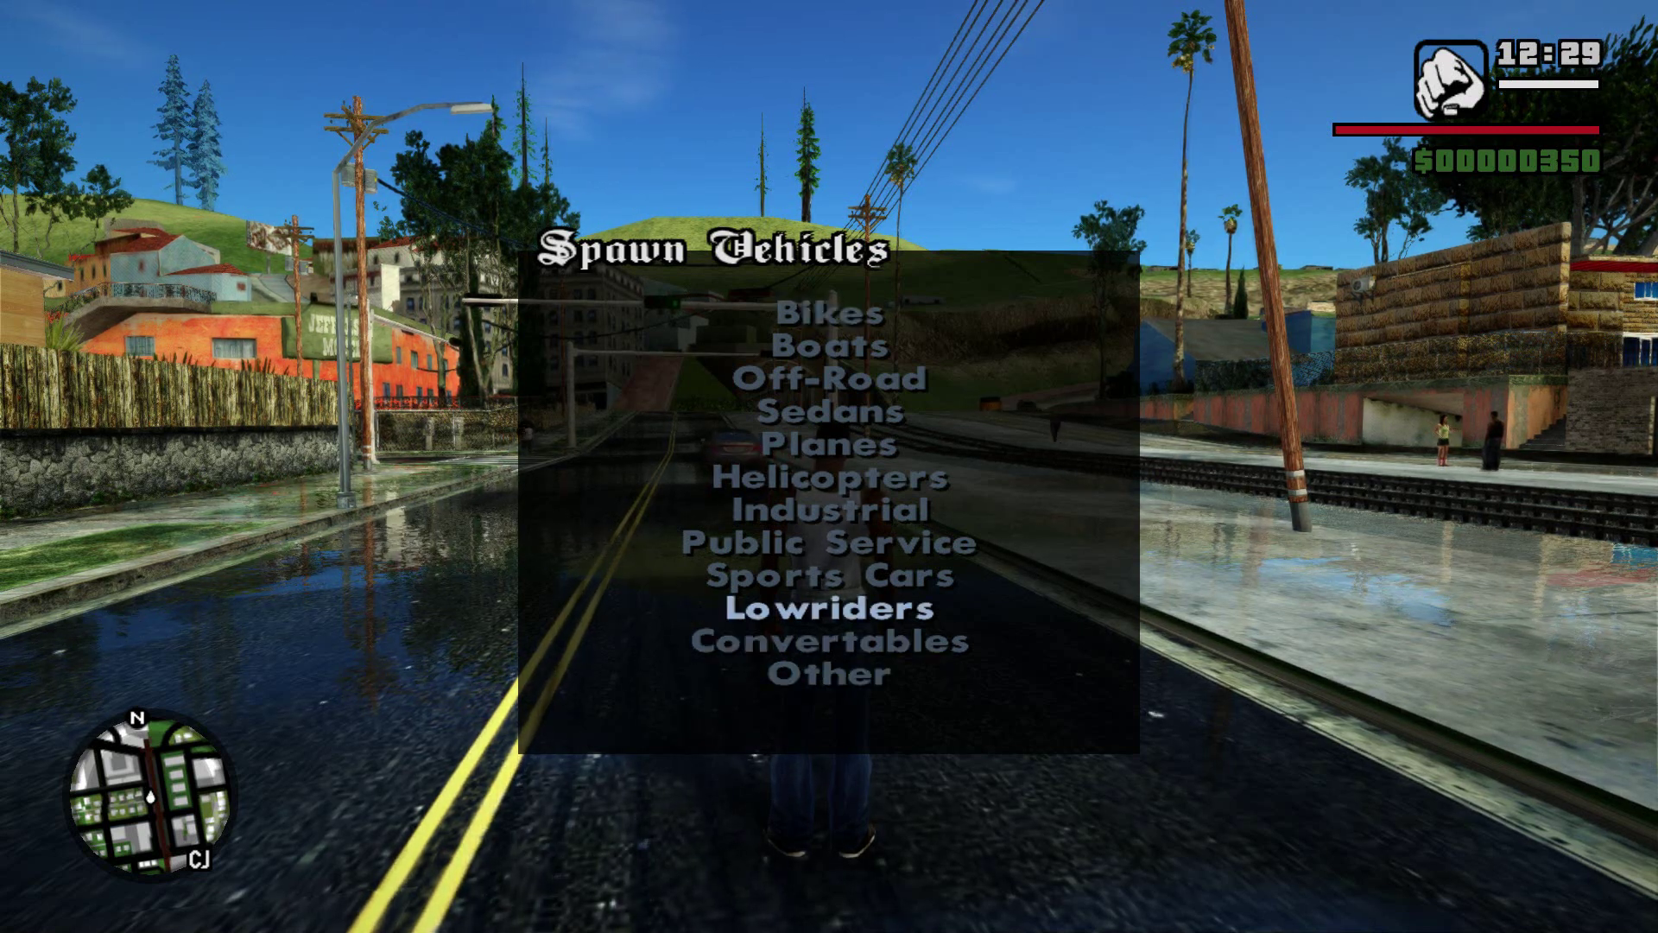
key(Up)
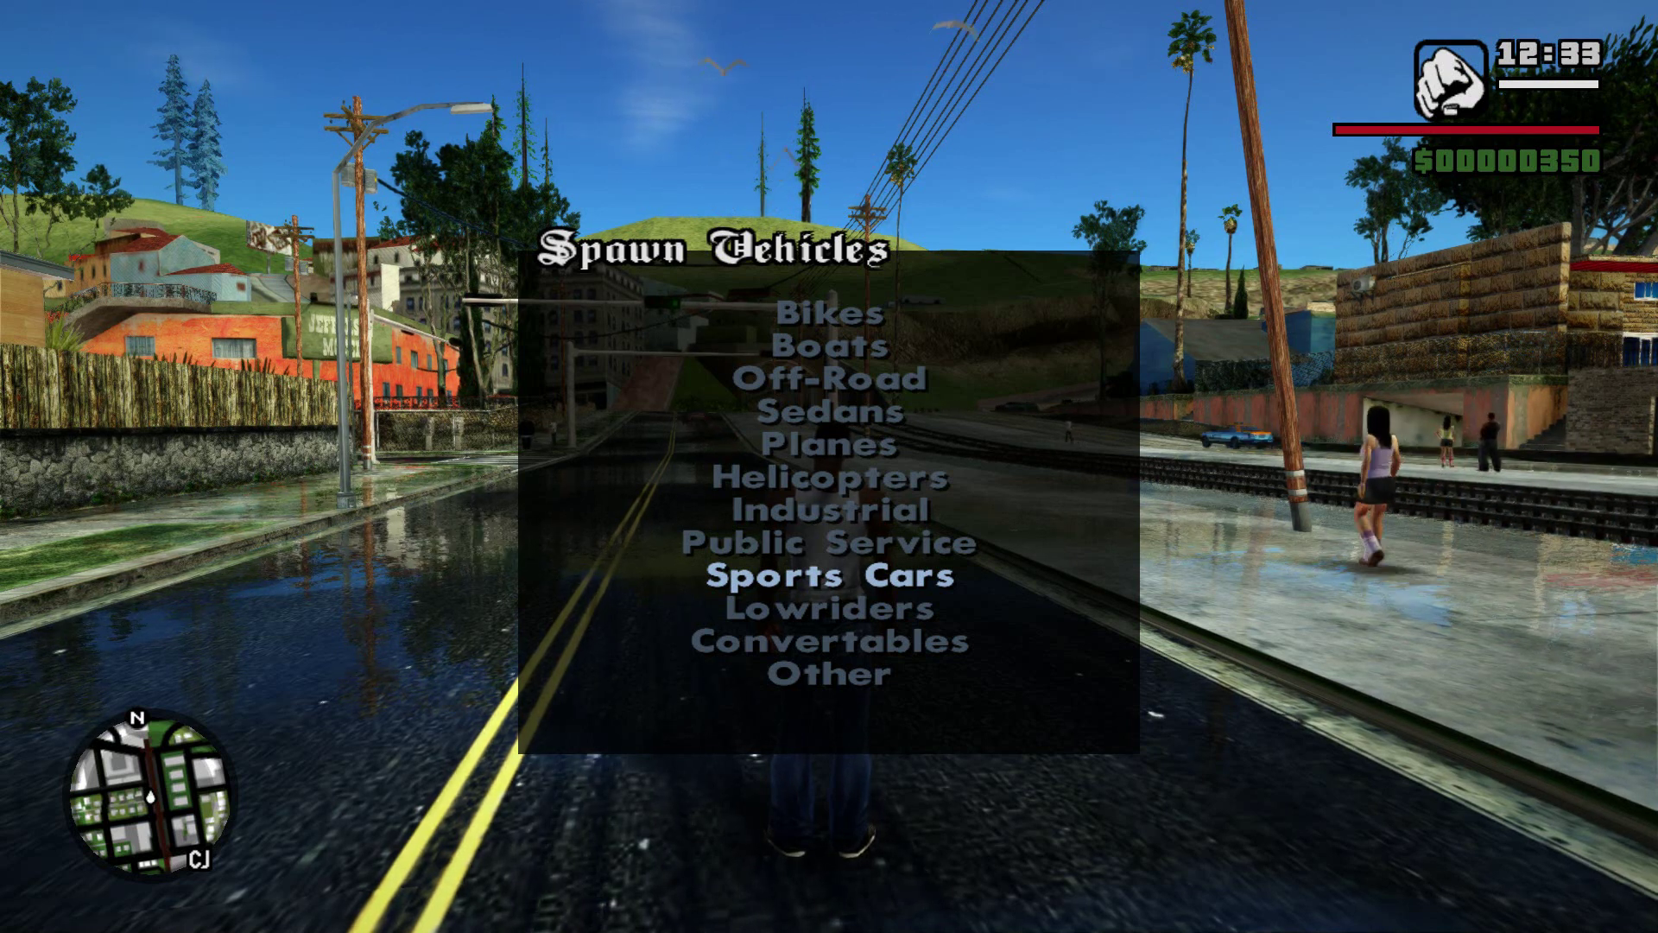
key(Return)
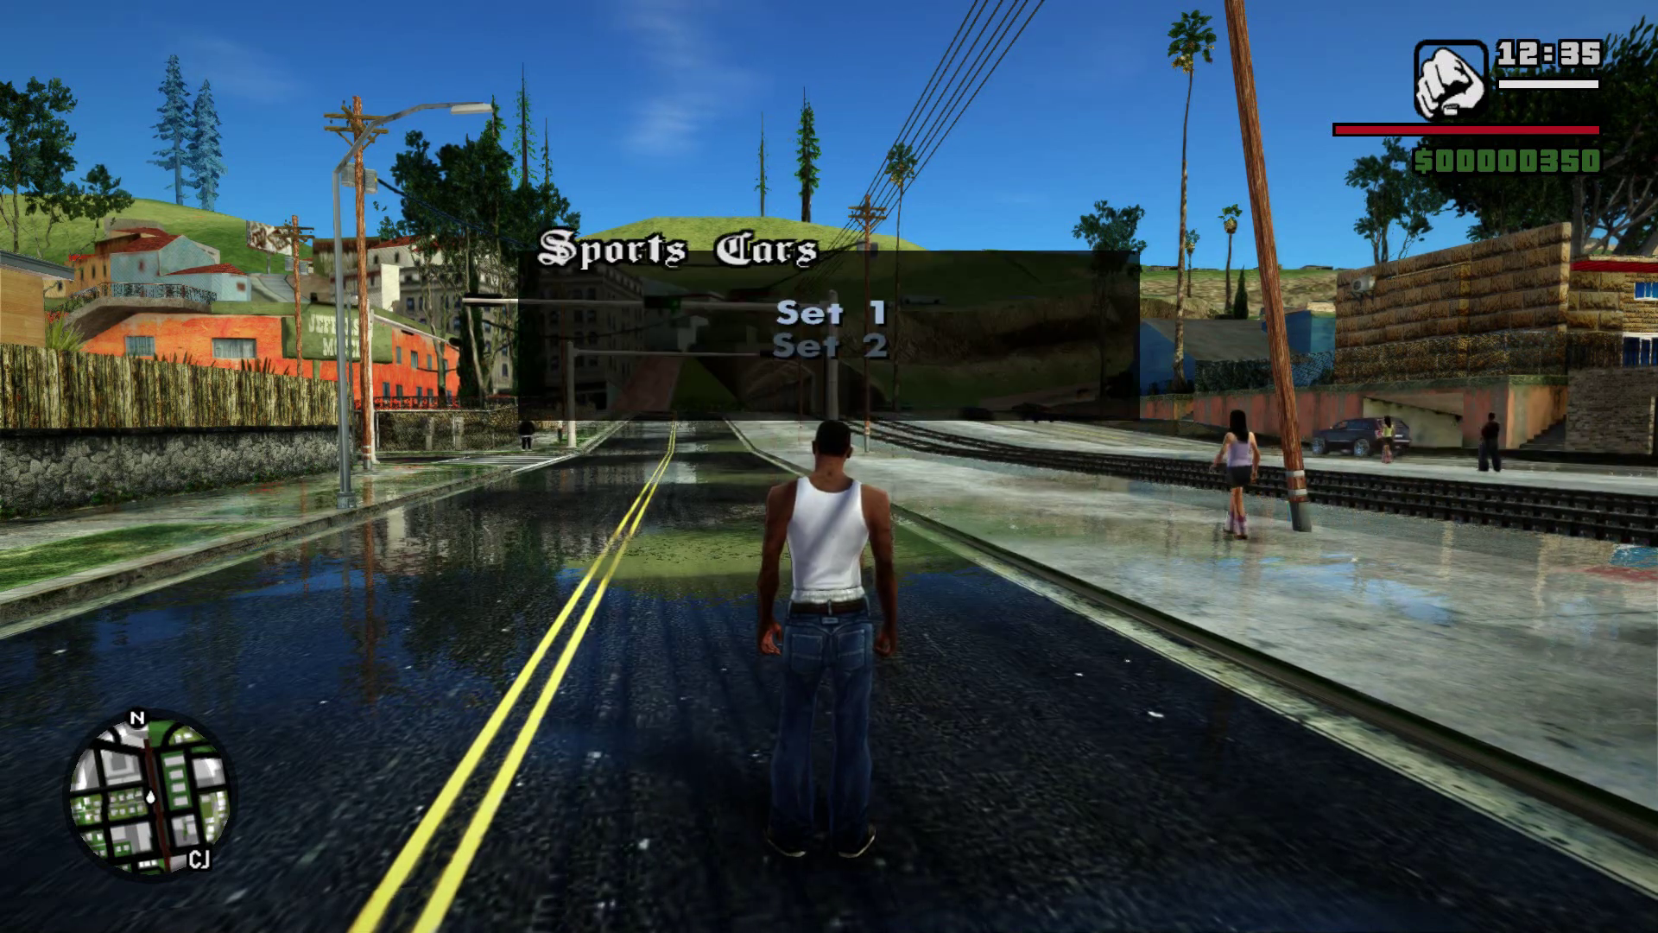
Spawn the Euros from Set 1 of the sports cars.
key(Return)
key(Down)
key(Down)
key(Down)
key(Down)
key(Down)
key(Down)
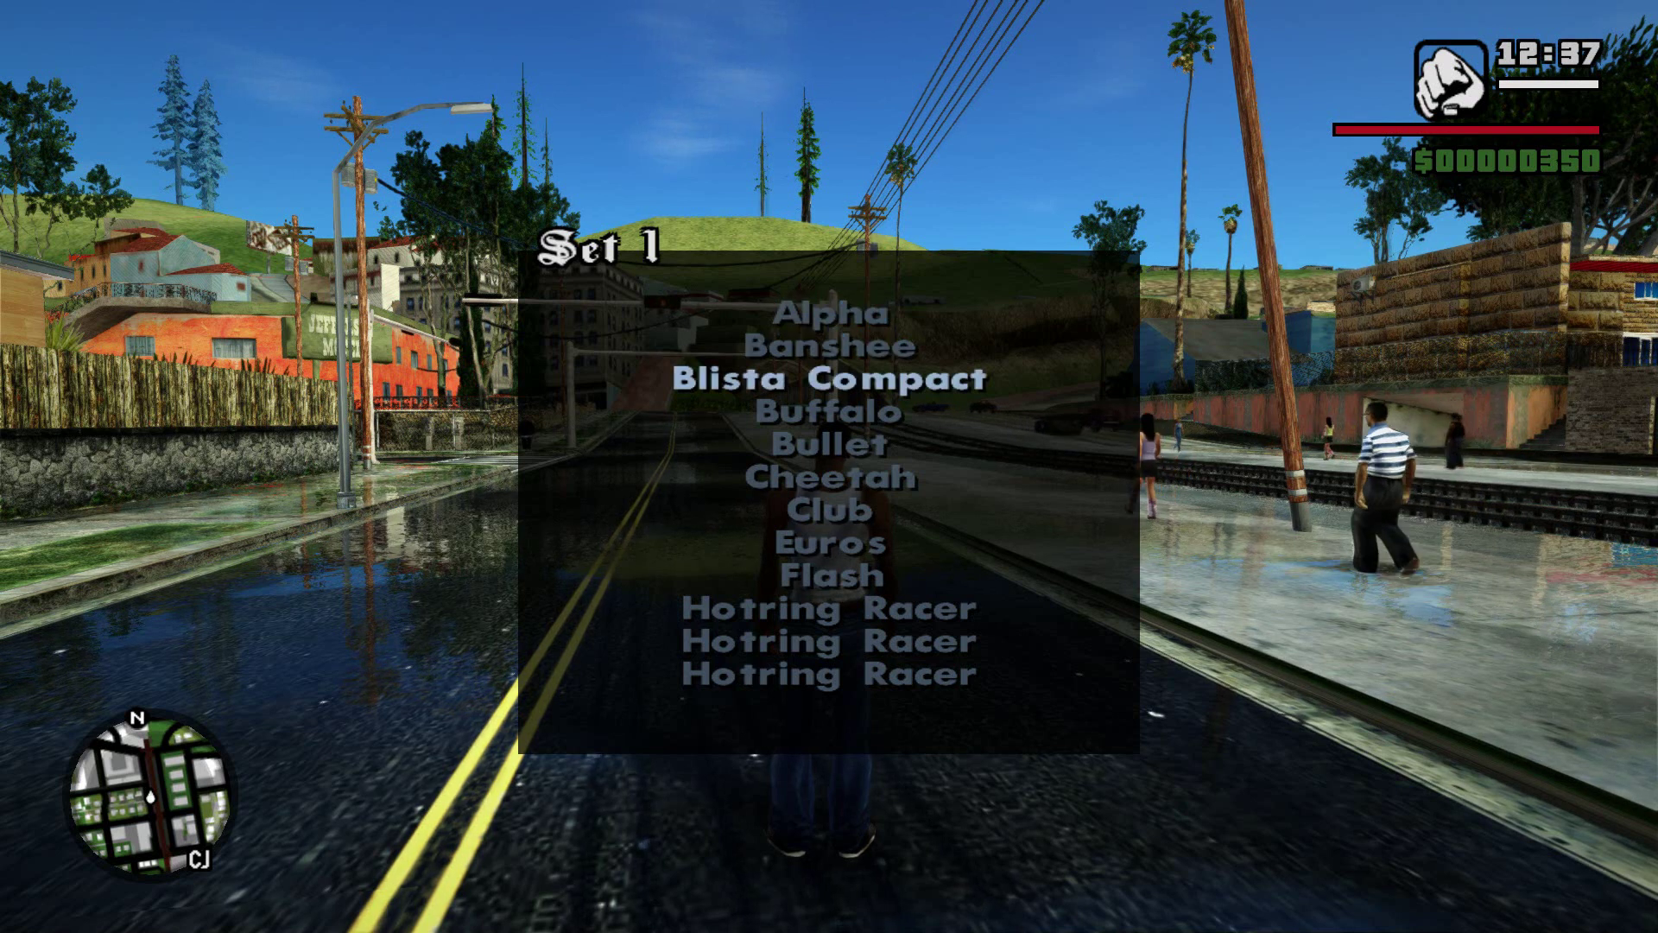
key(Down)
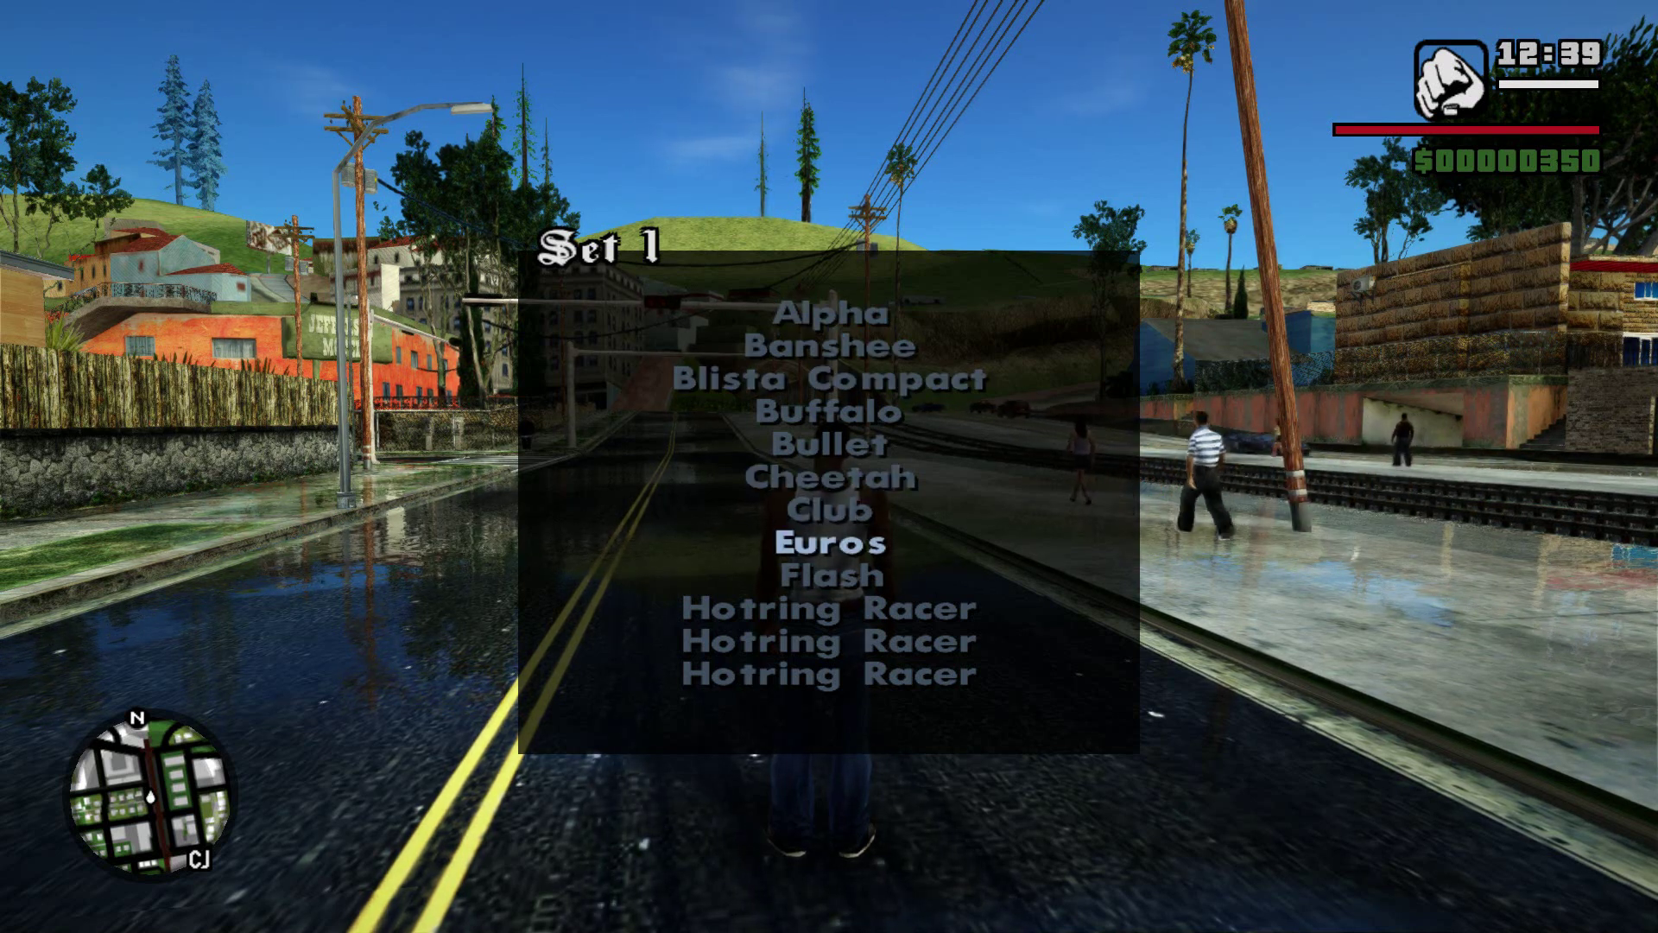
key(Return)
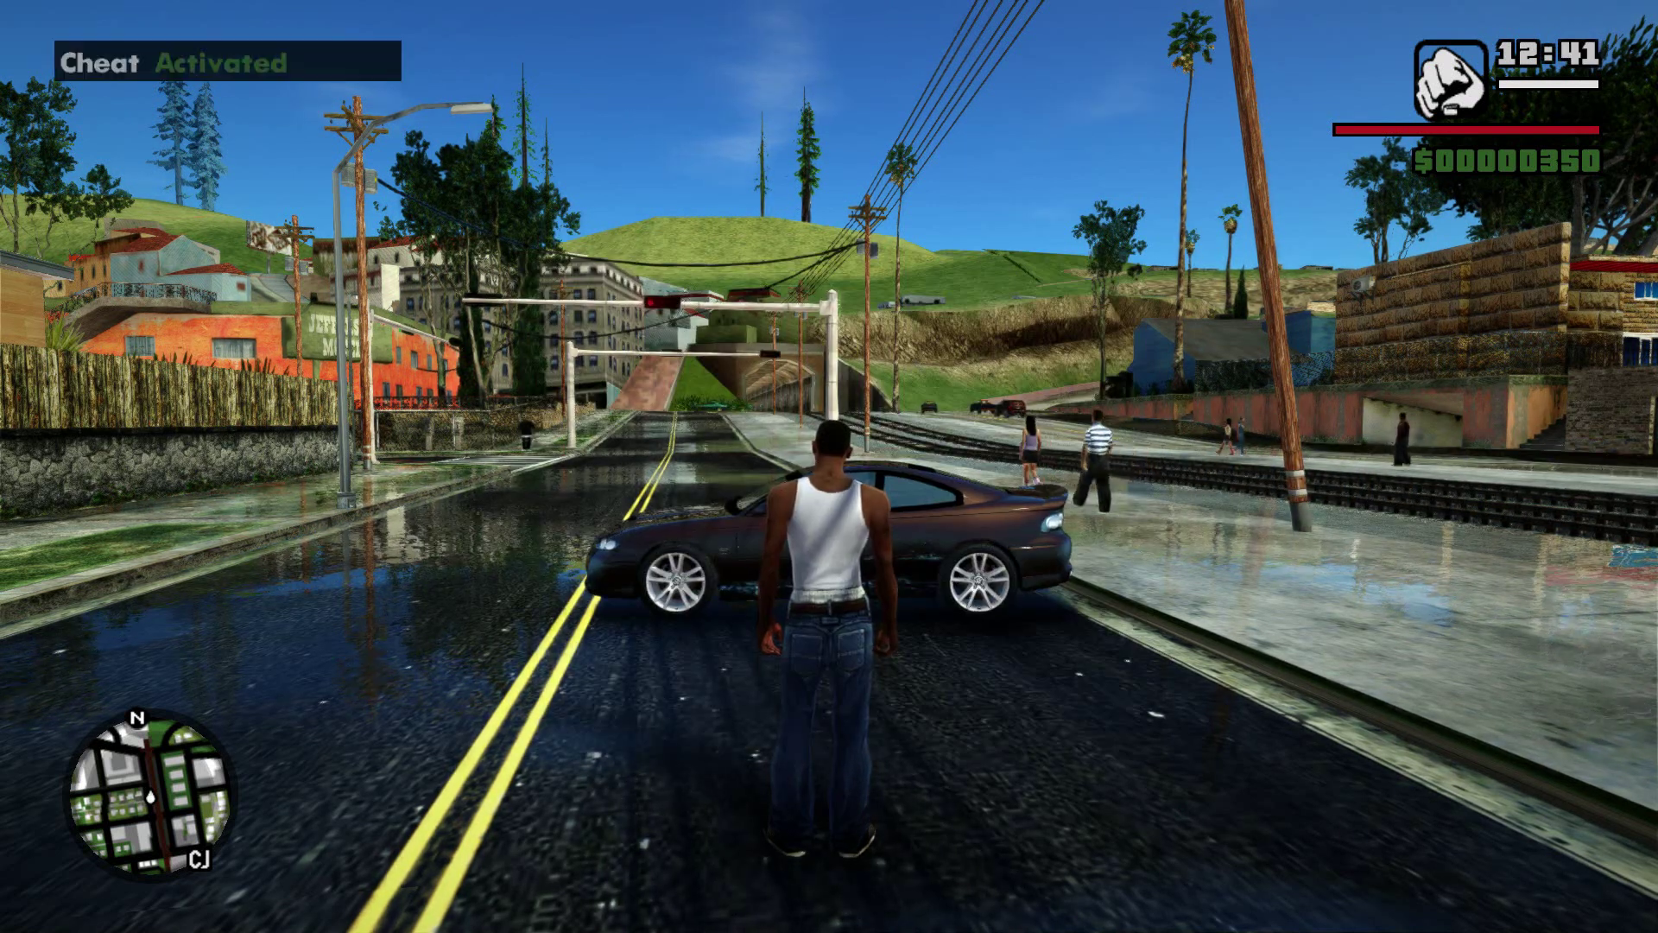
Bring up the Cheats list again and enter Spawn Vehicles to choose another car.
key(F4)
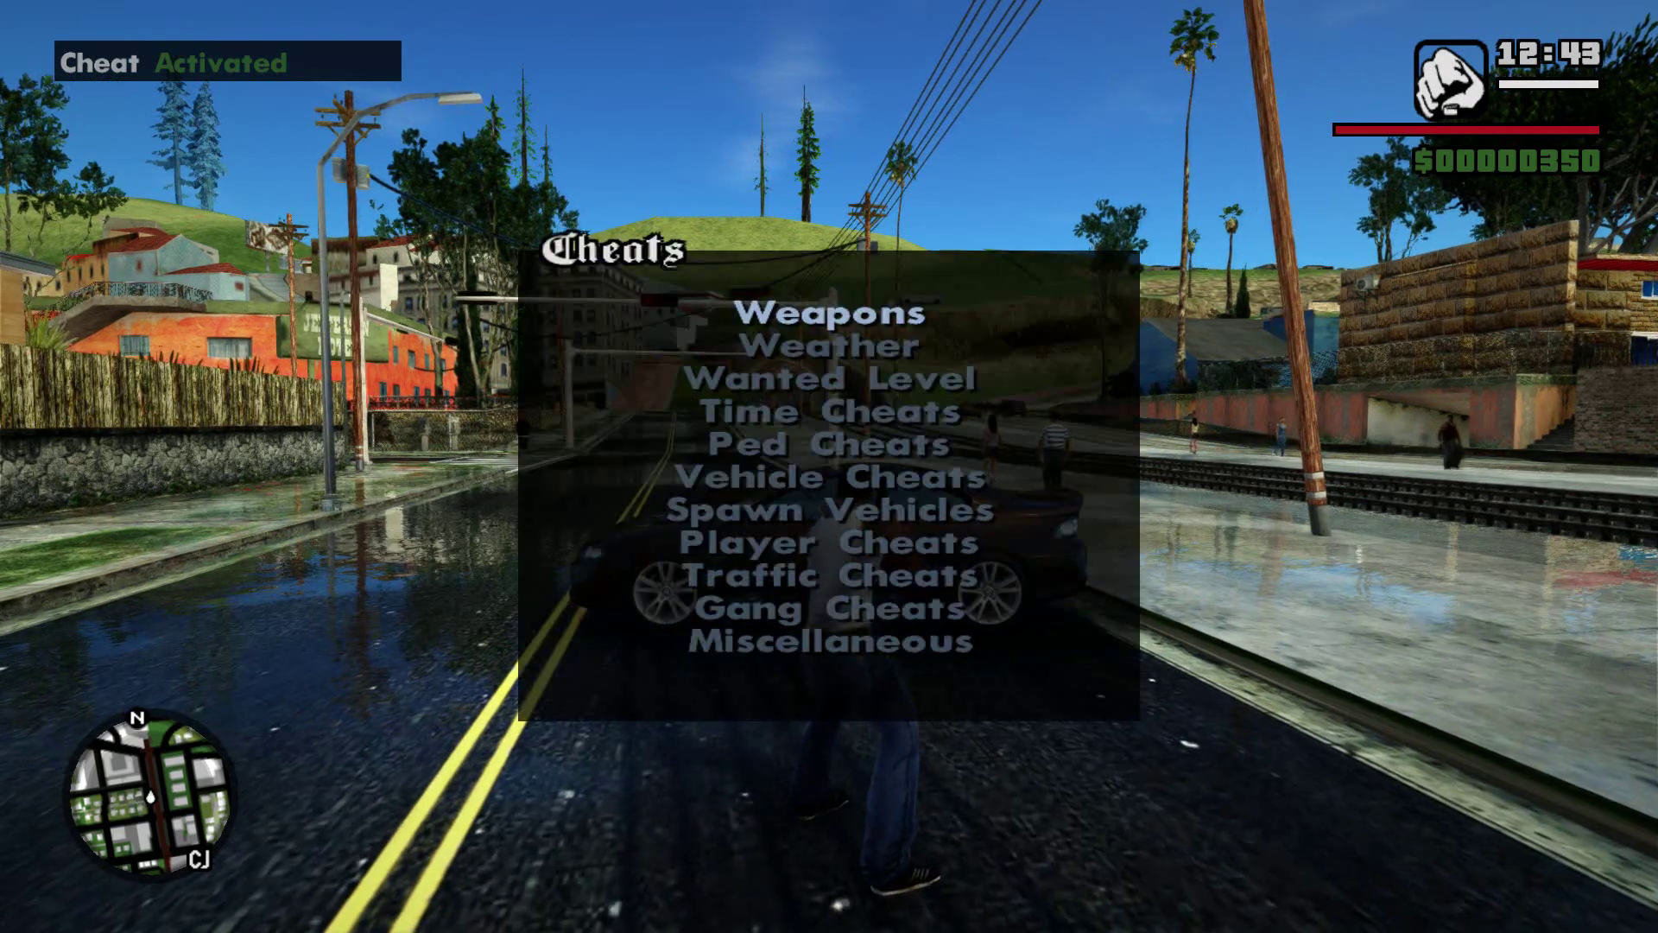
key(Up)
key(Up)
key(Up)
key(Up)
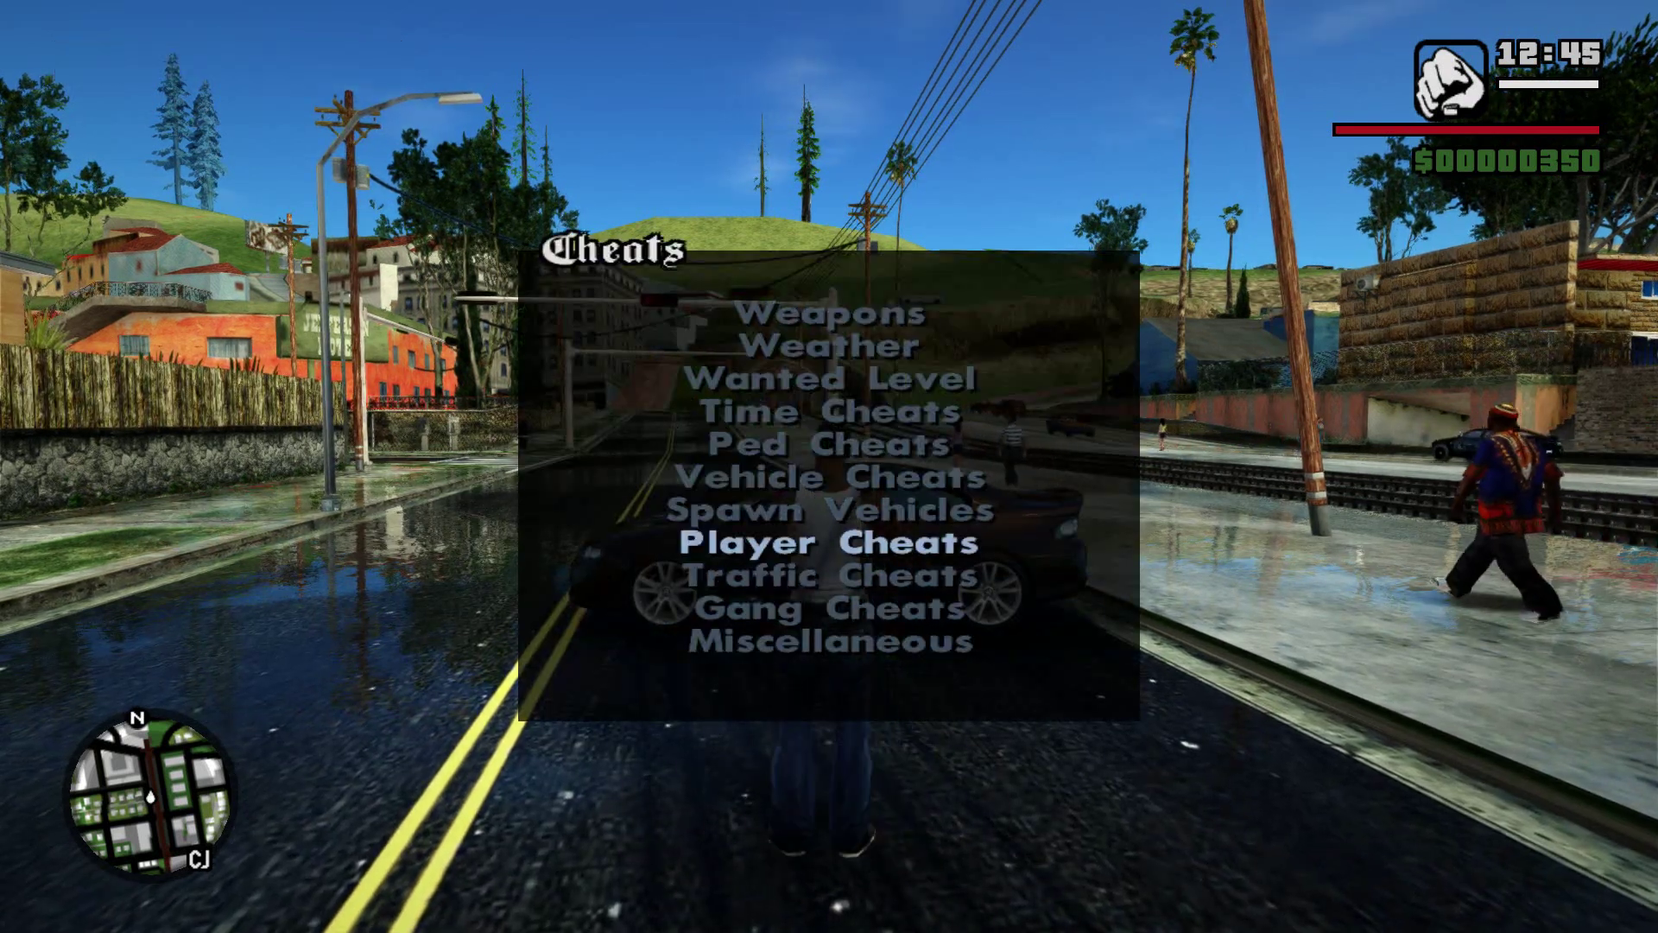
key(Up)
key(Up)
key(Up)
key(Up)
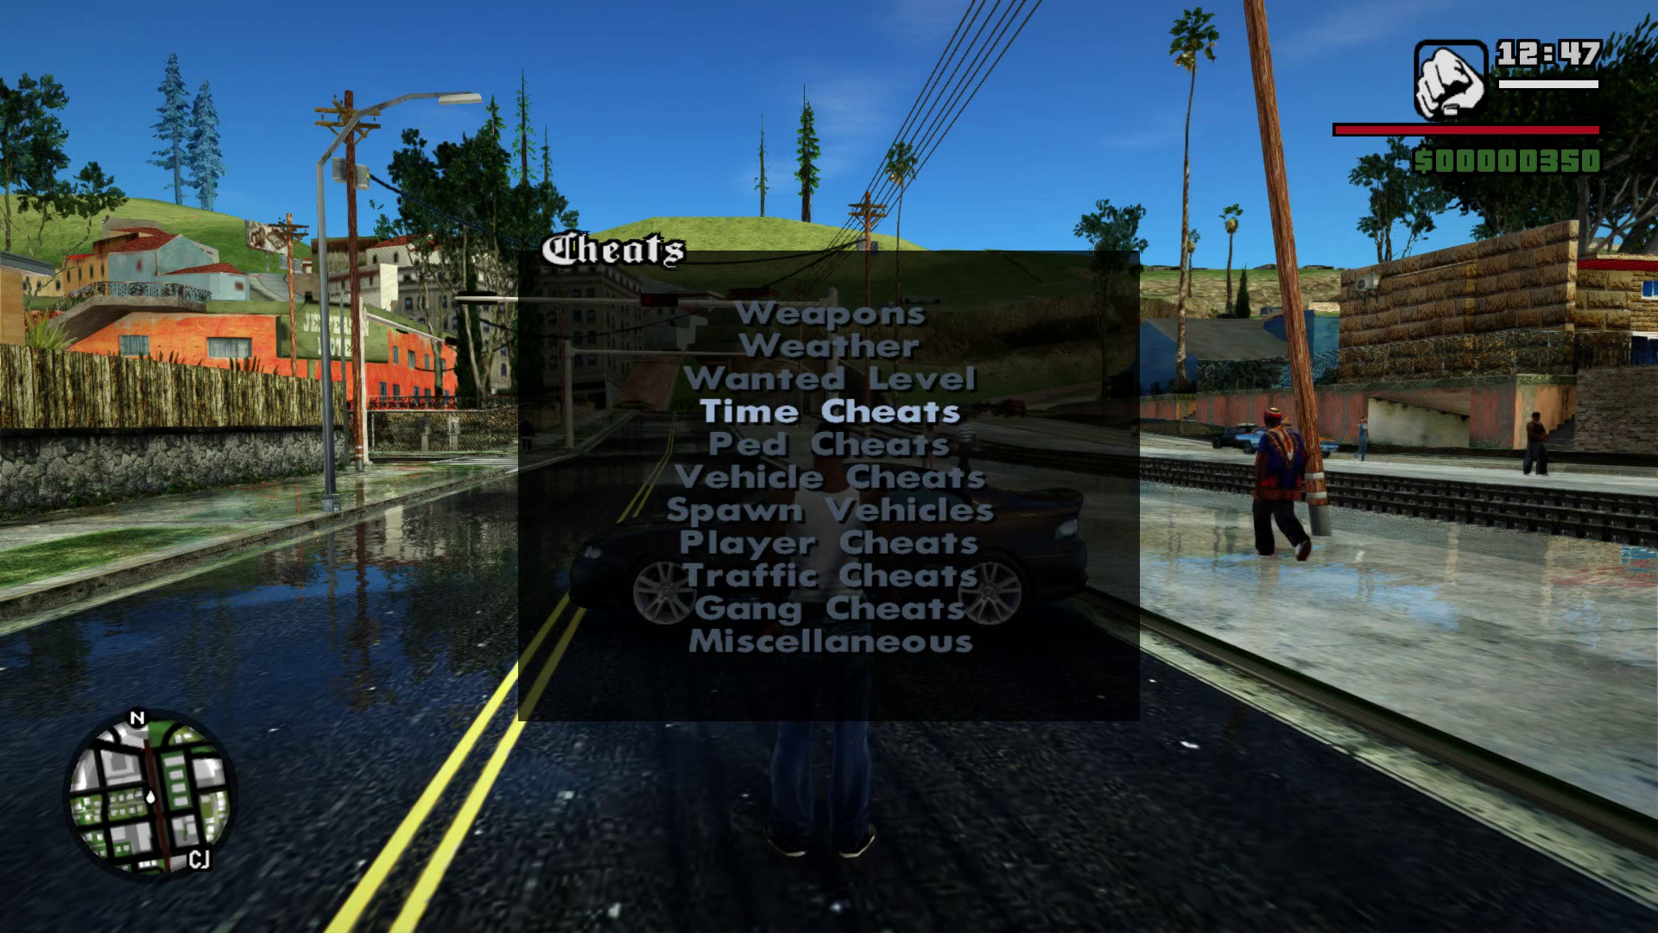
key(Down)
key(Down)
key(Down)
key(Down)
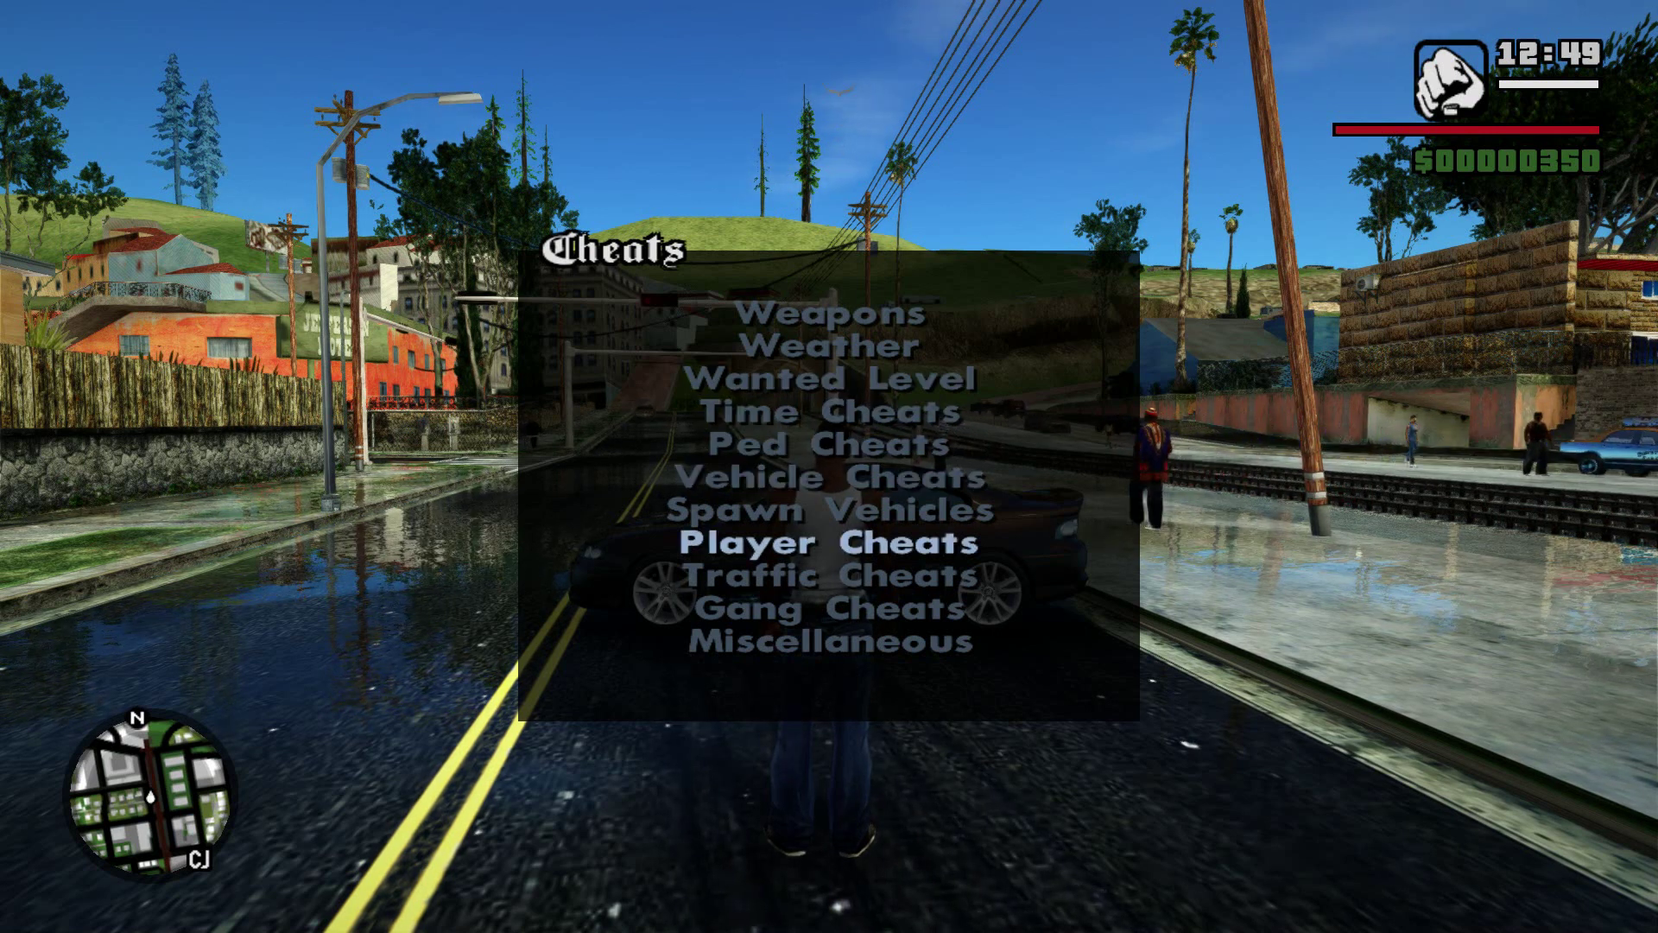
key(Up)
key(Return)
Enter the Sports Cars category again.
key(Up)
key(Up)
key(Up)
key(Up)
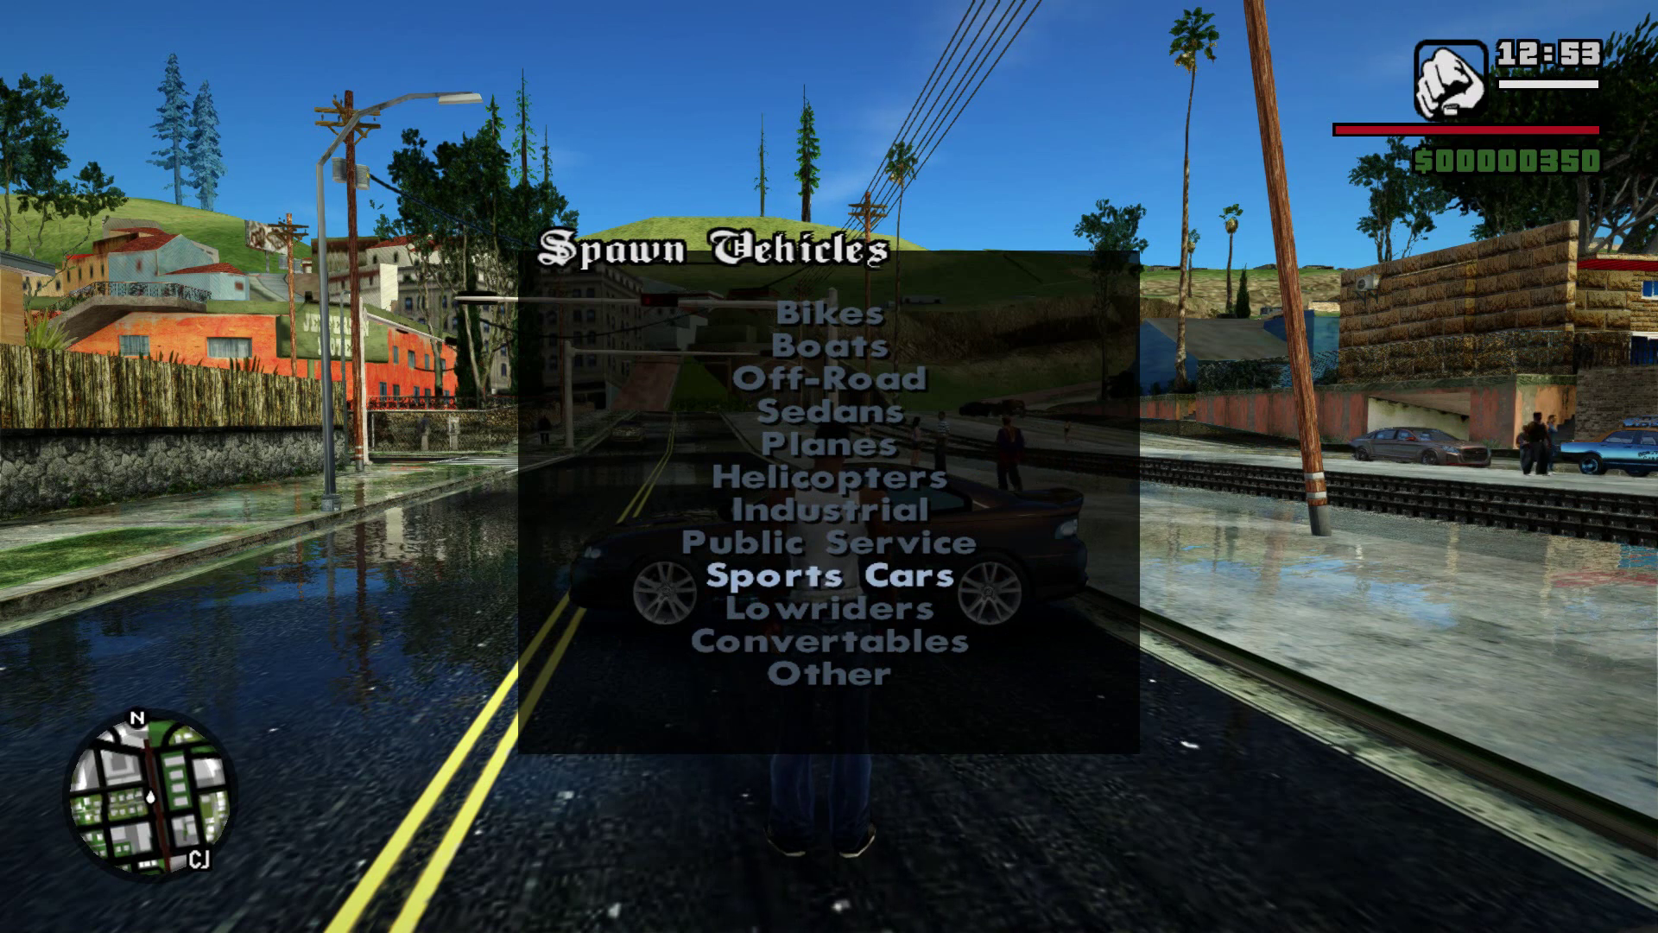
key(Up)
key(Down)
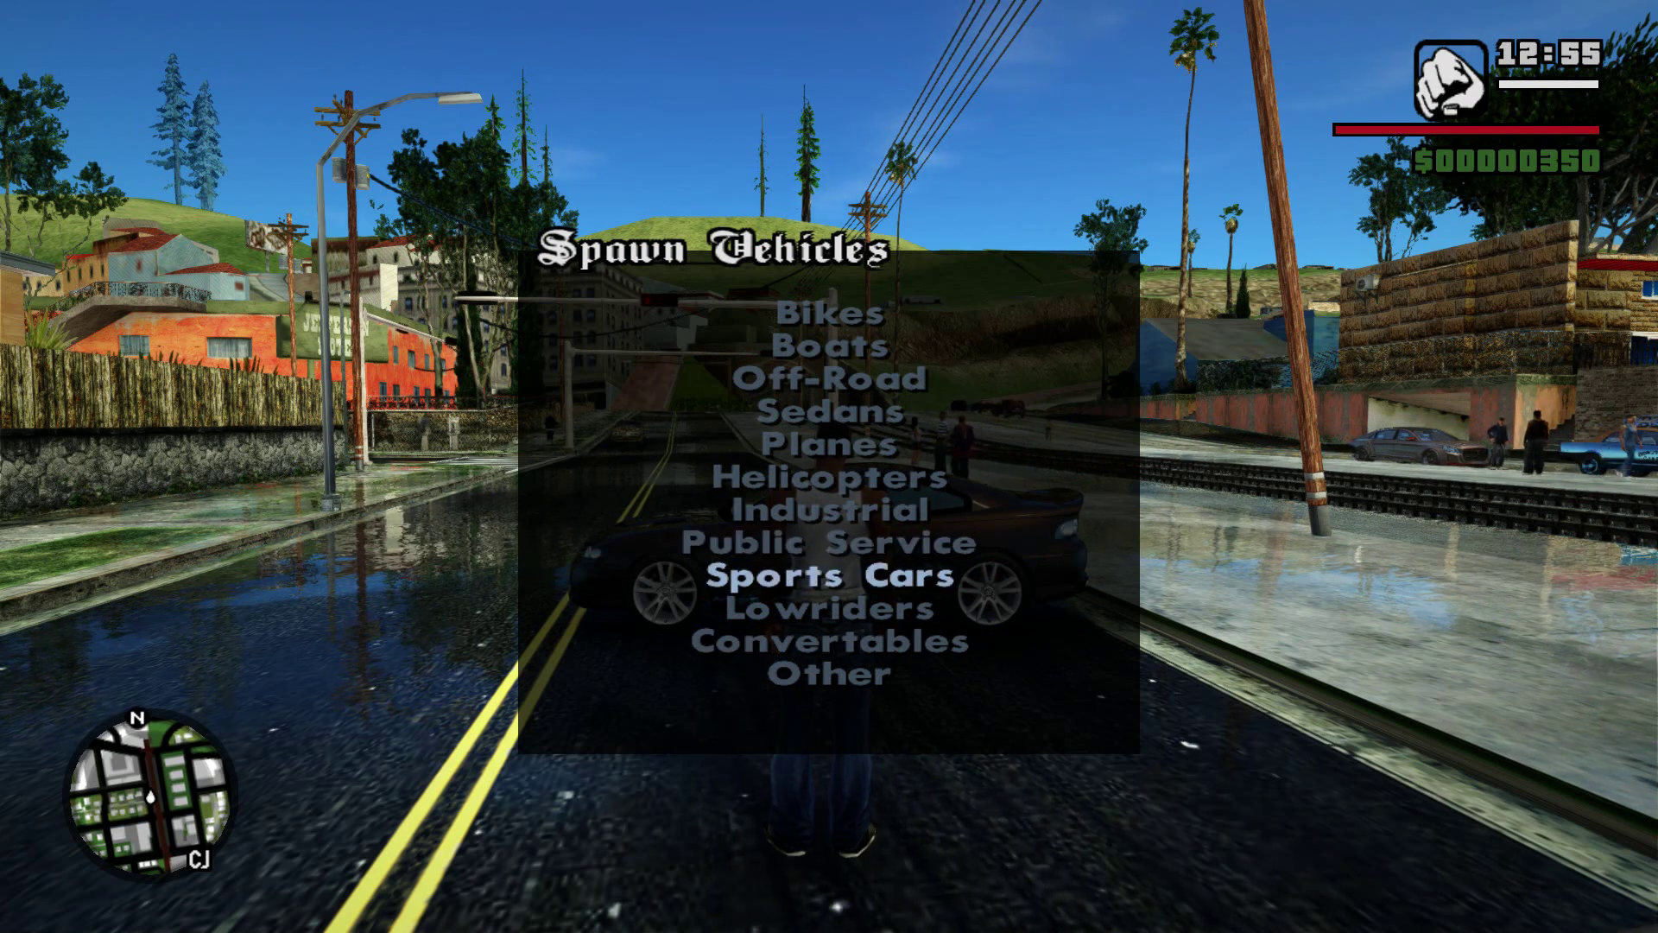
key(Return)
Spawn the Club from Set 1 of the sports cars and get the character into it.
key(Return)
key(Down)
key(Down)
key(Down)
key(Down)
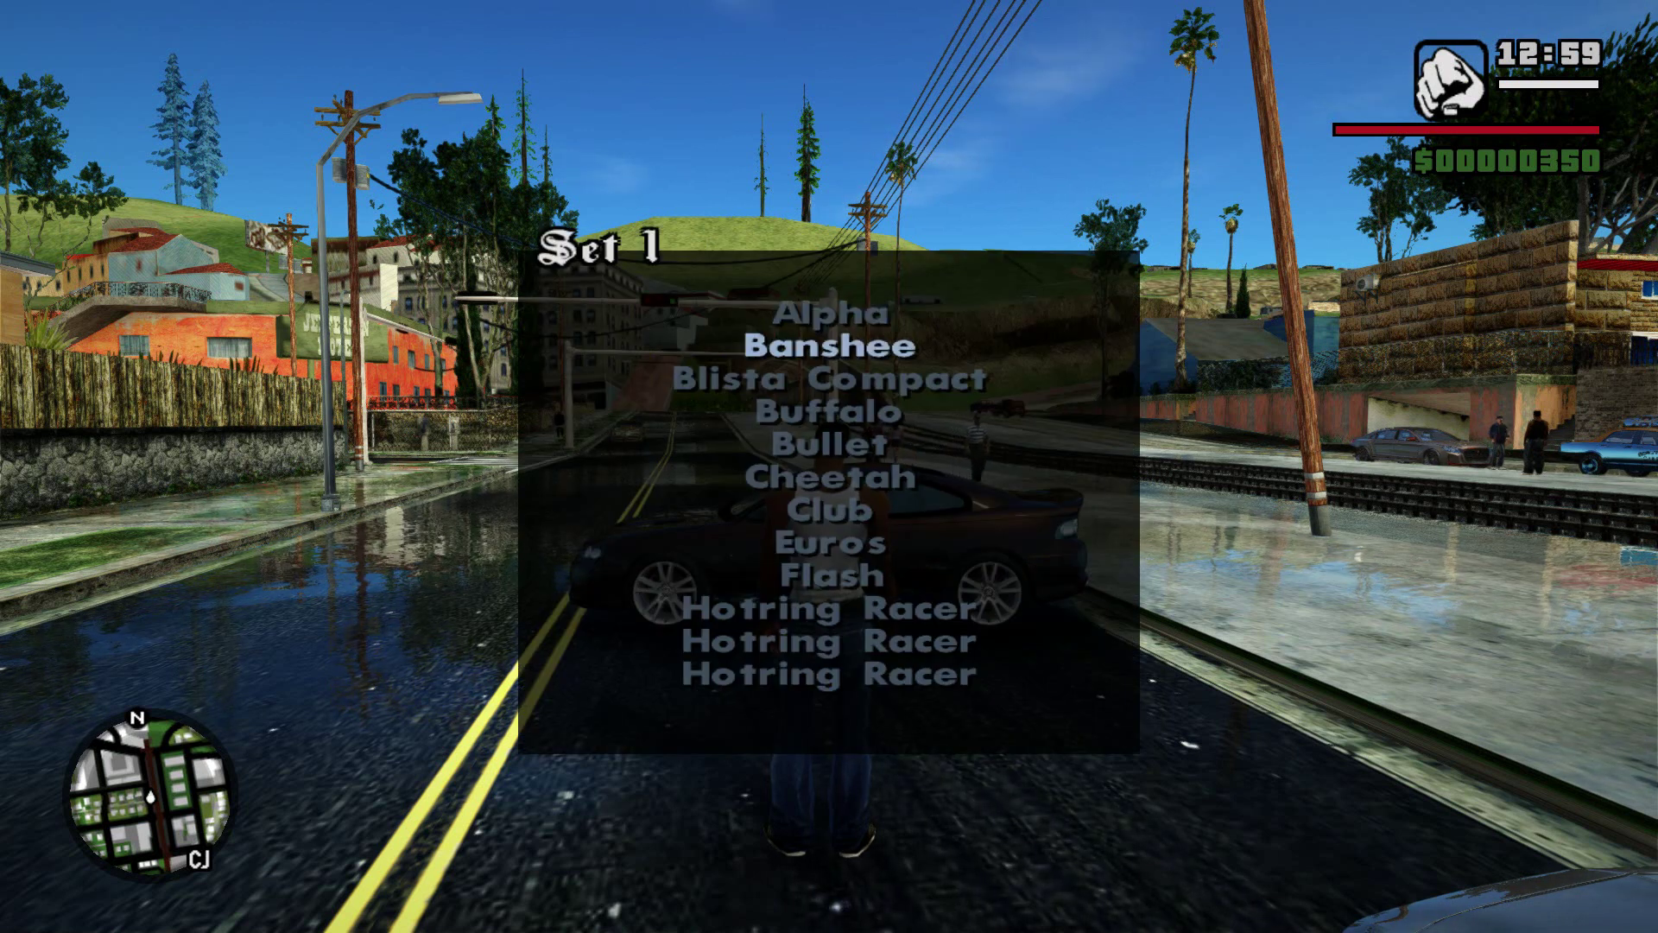
key(Down)
key(Up)
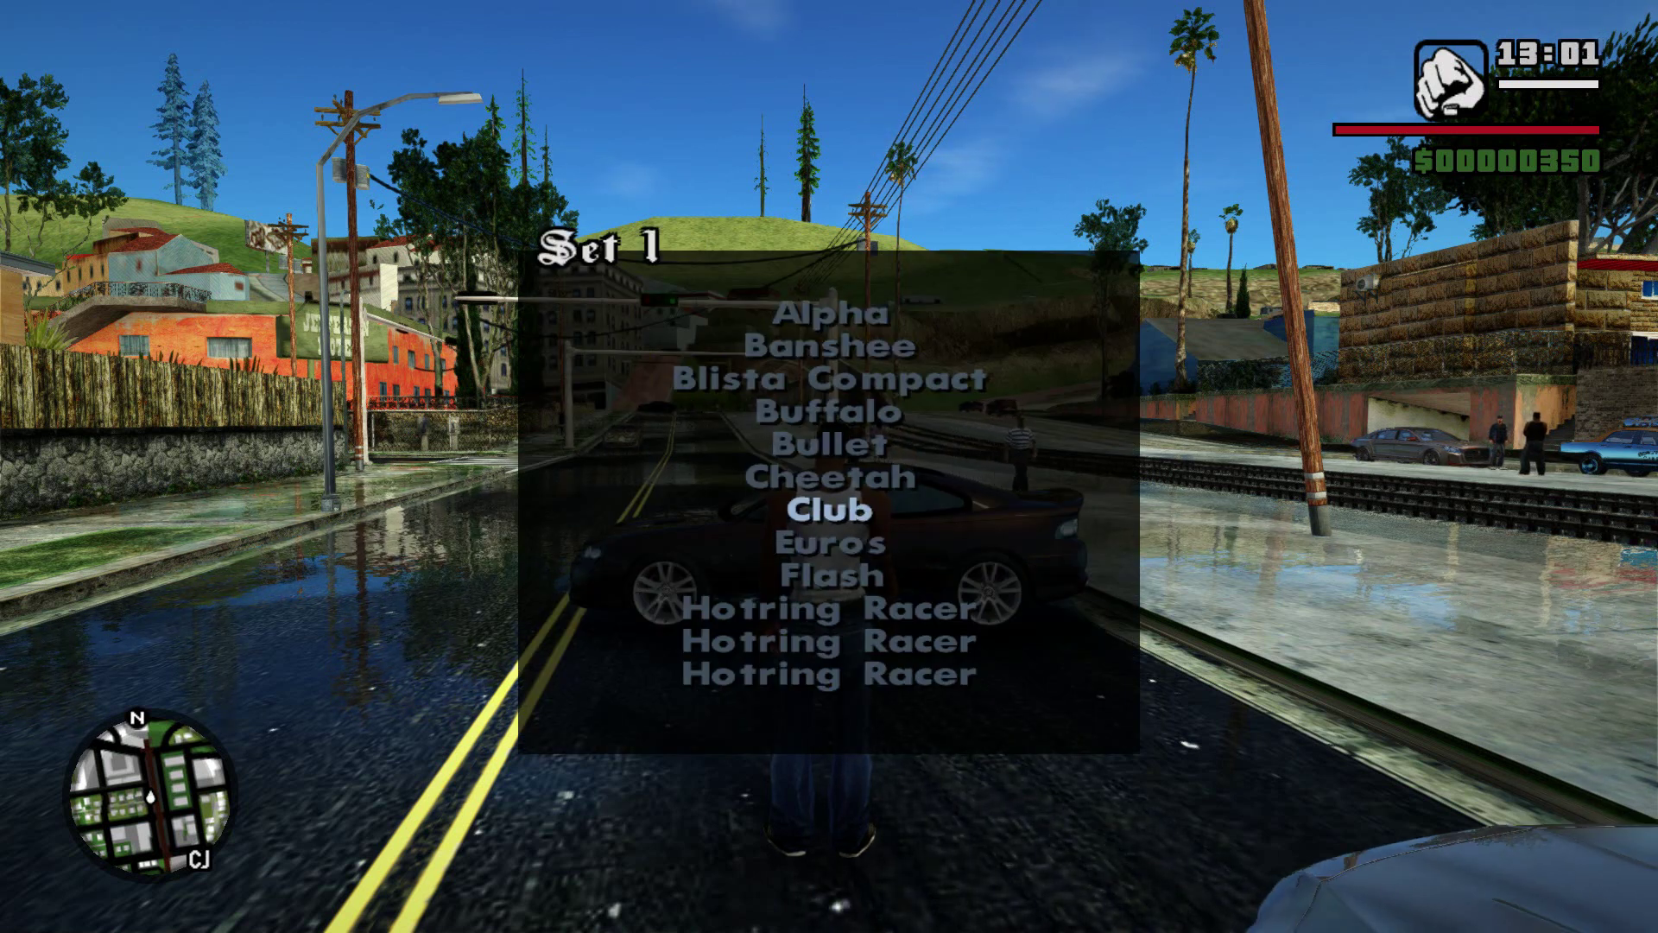
key(Return)
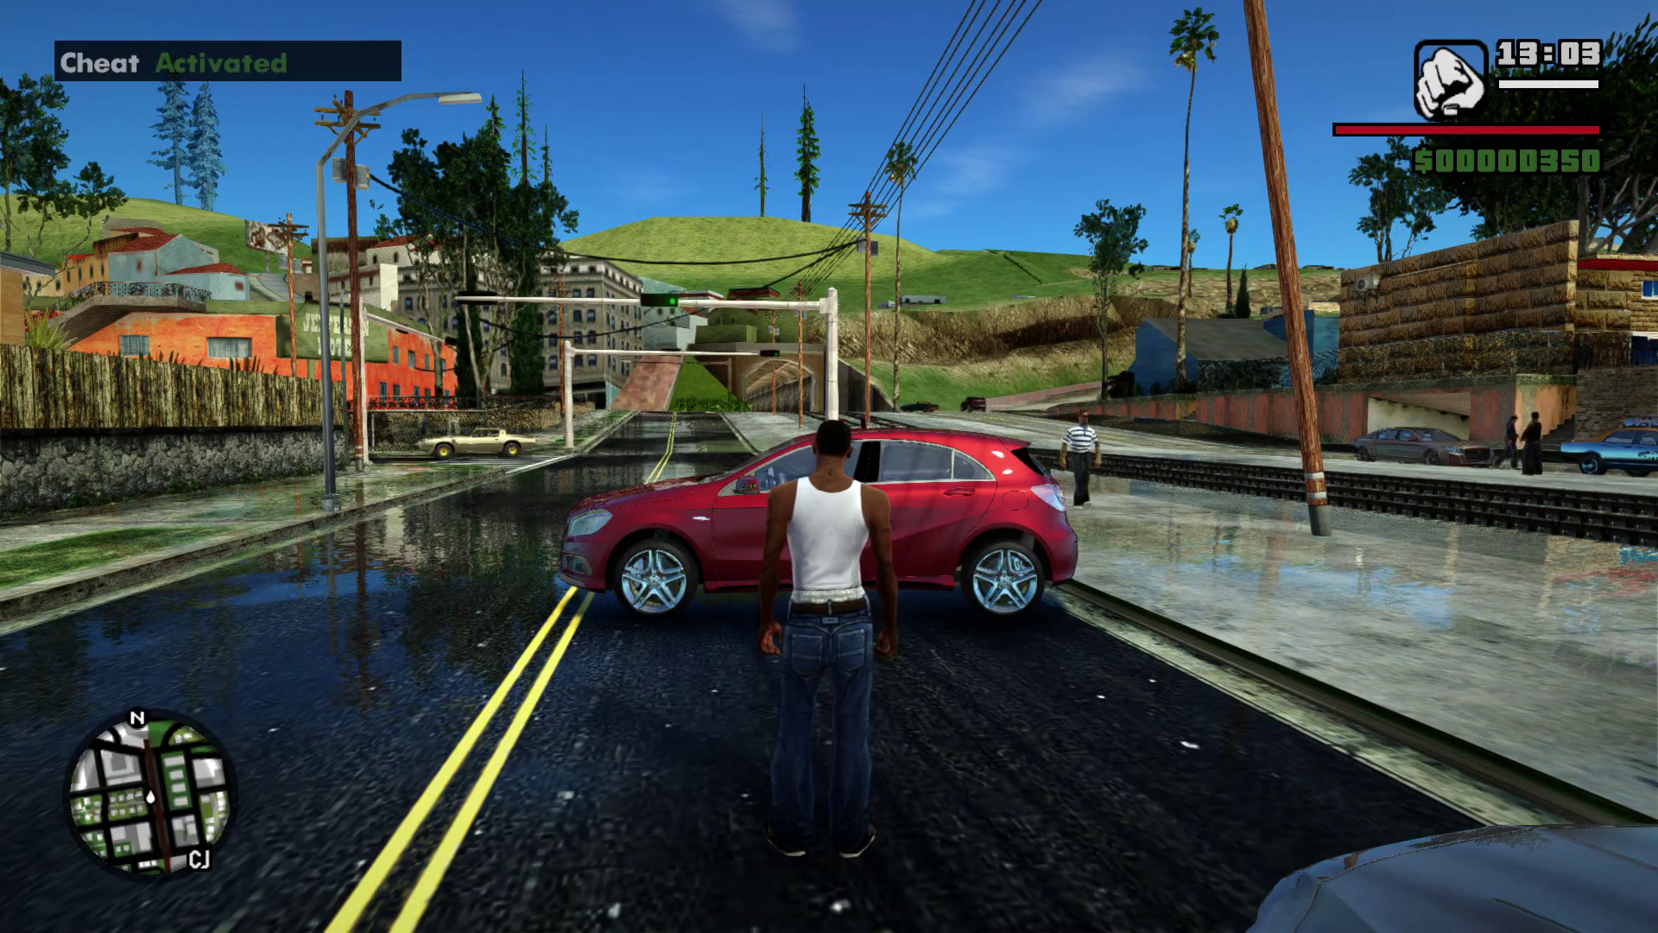
key(w)
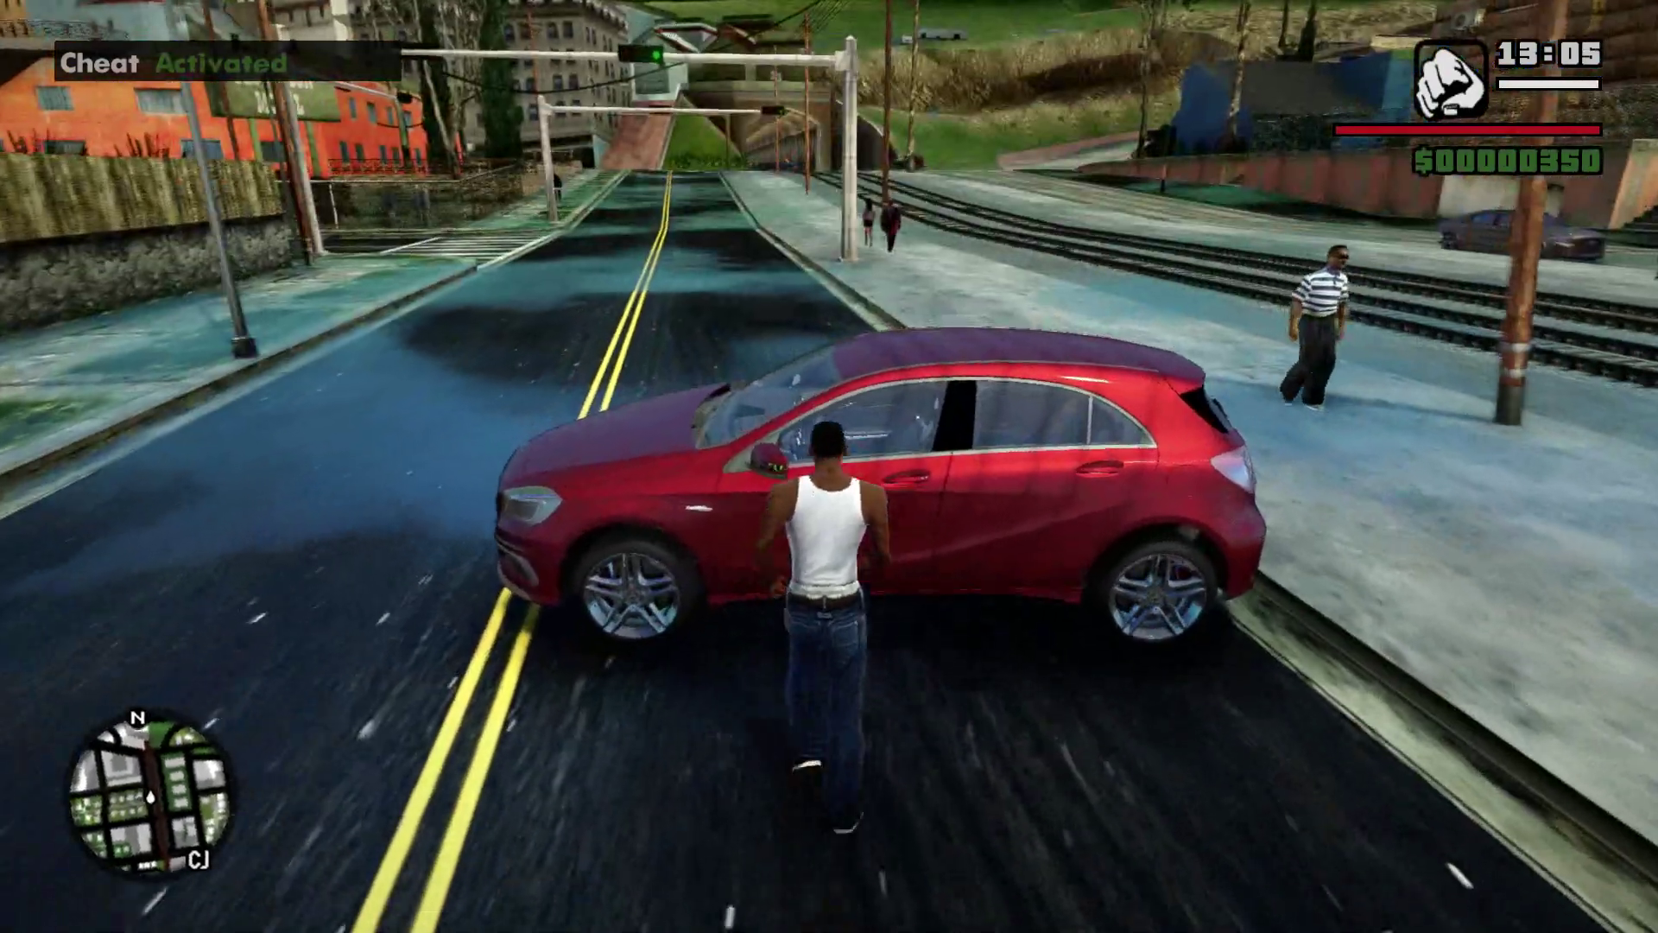
key(f)
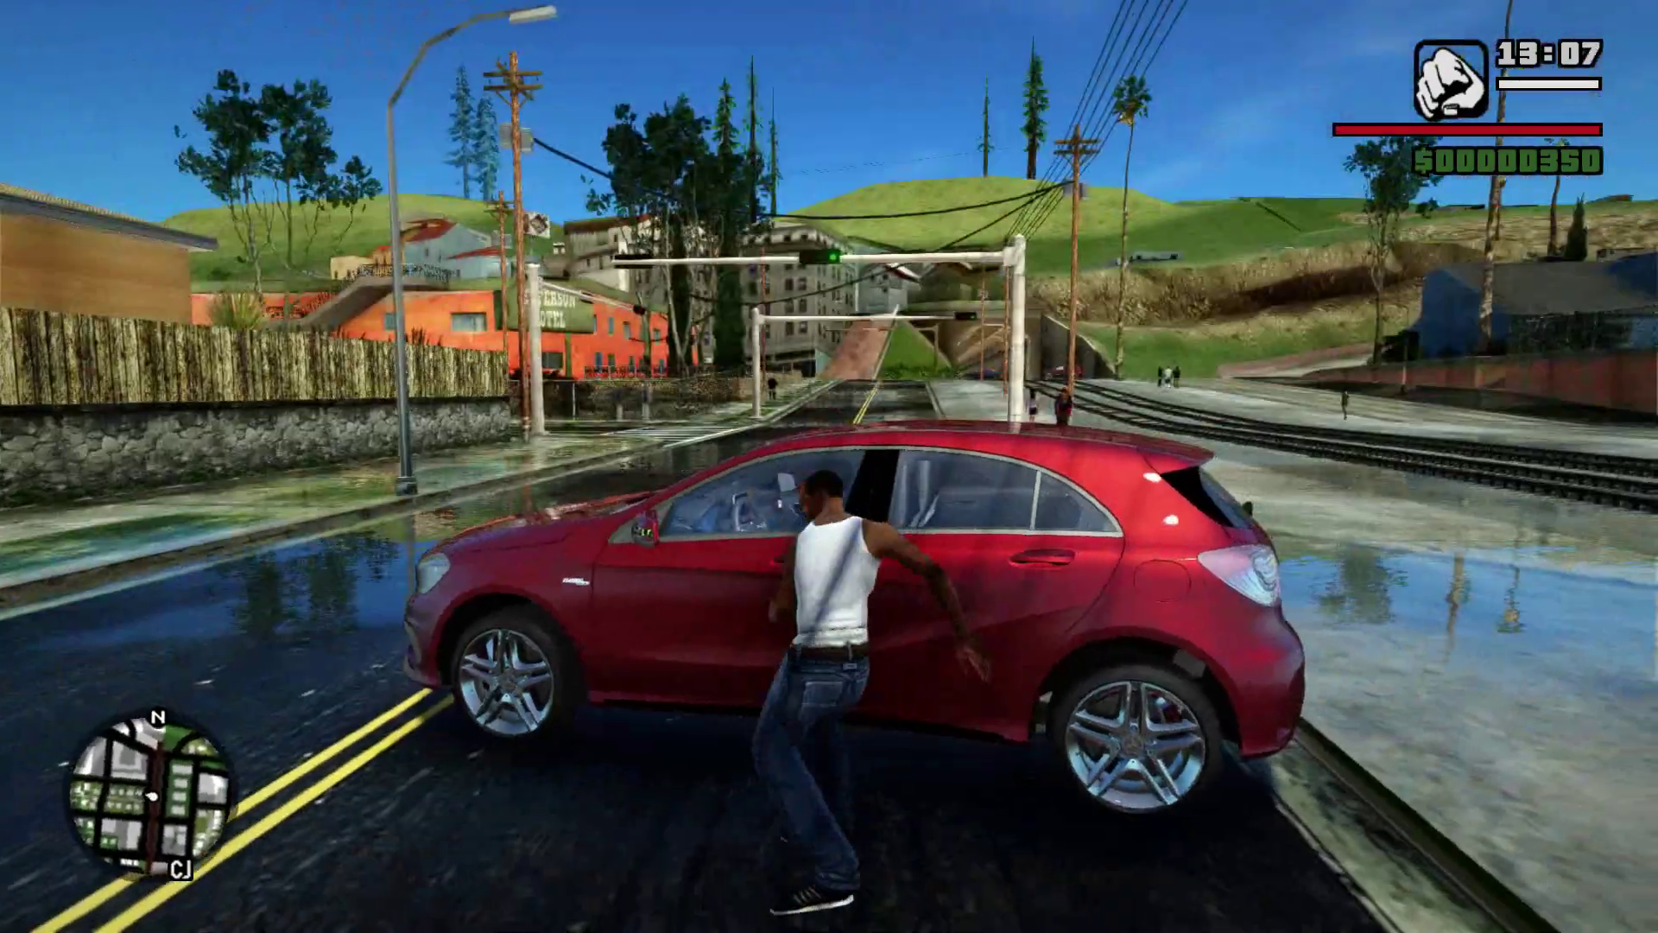